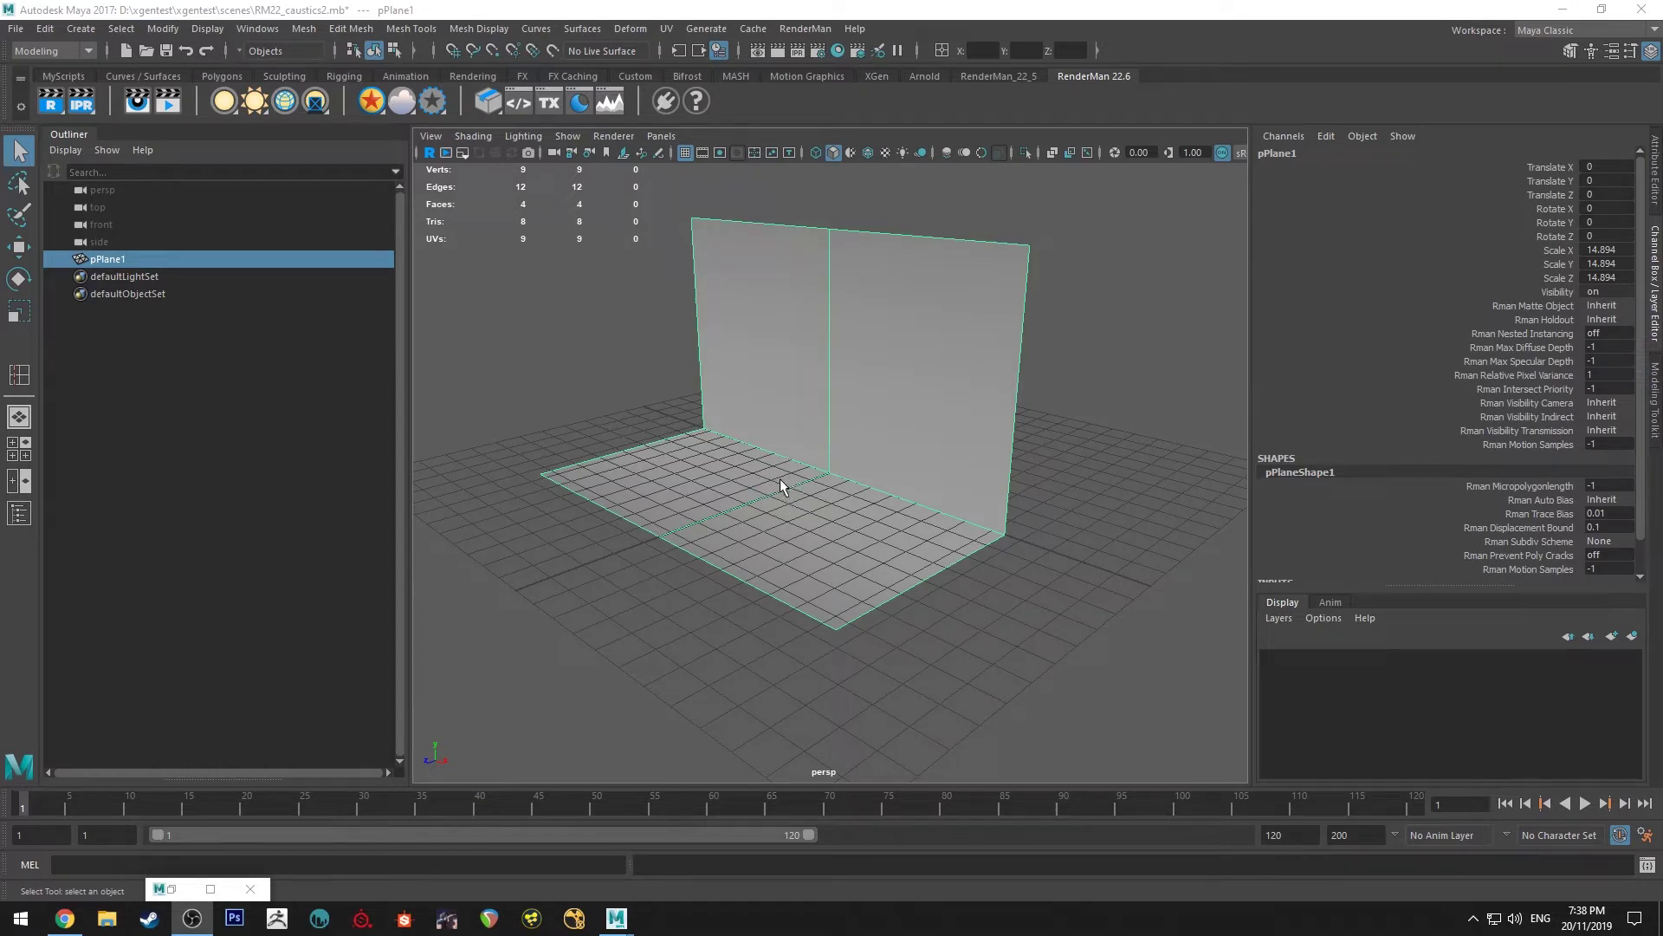
Clear the selection and create a polygon pipe at the scene origin.
mouse_move(782, 487)
alt+mouse_down()
mouse_move(736, 500)
mouse_move(731, 476)
mouse_move(752, 496)
alt+mouse_up()
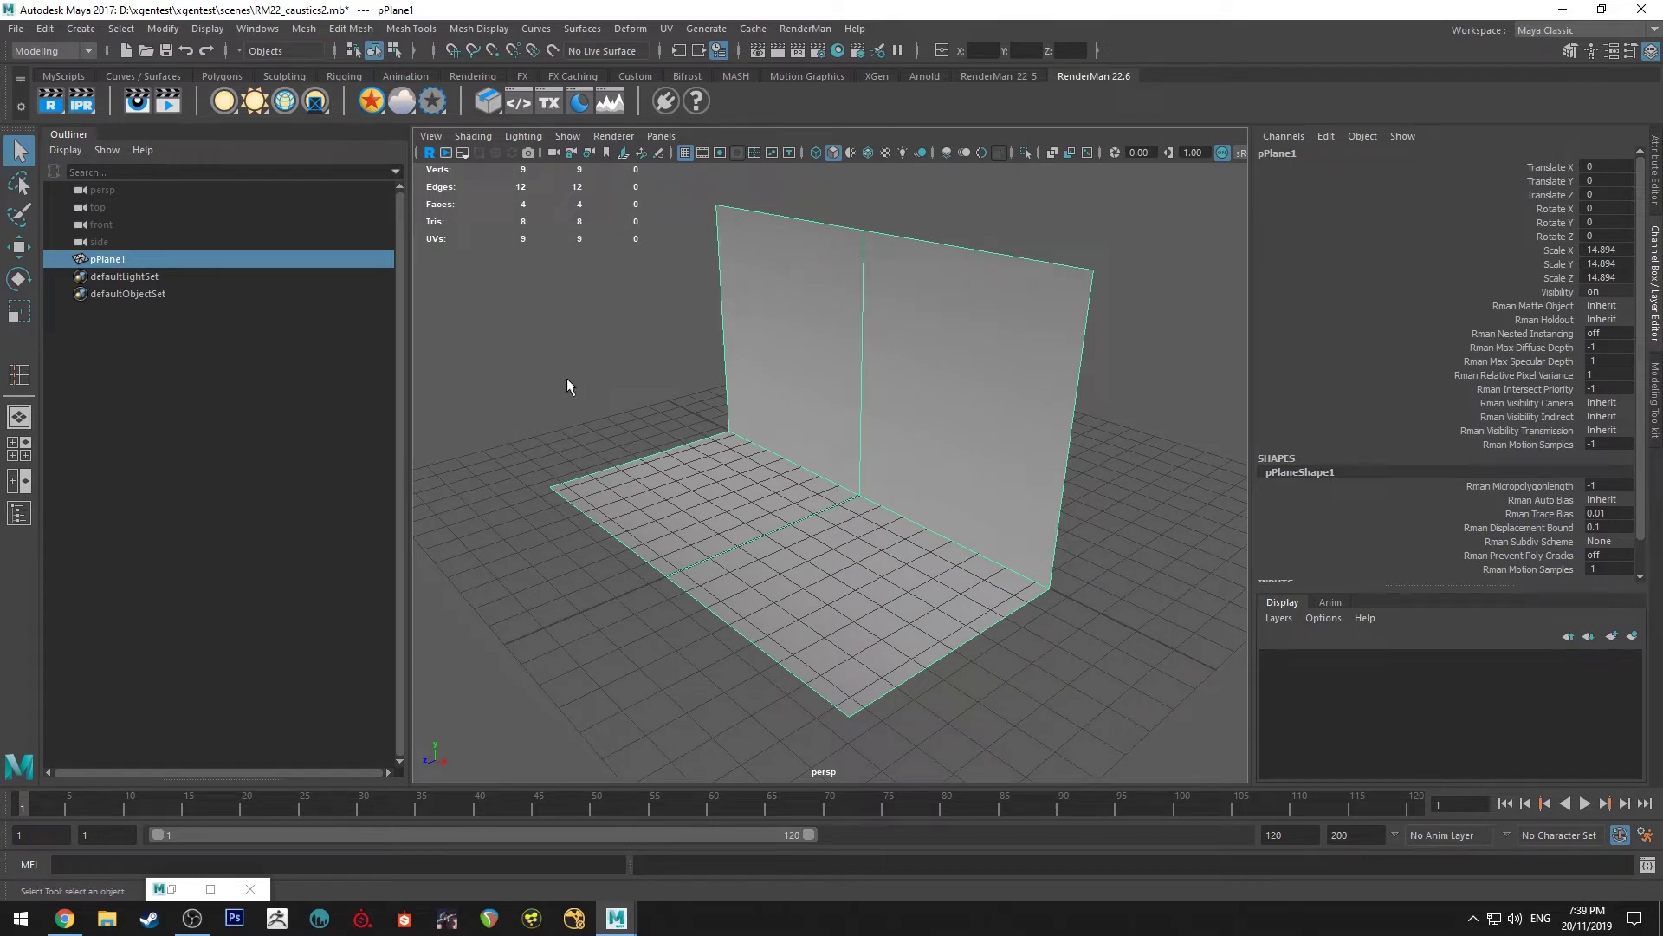
click(996, 258)
click(964, 340)
click(564, 360)
click(235, 75)
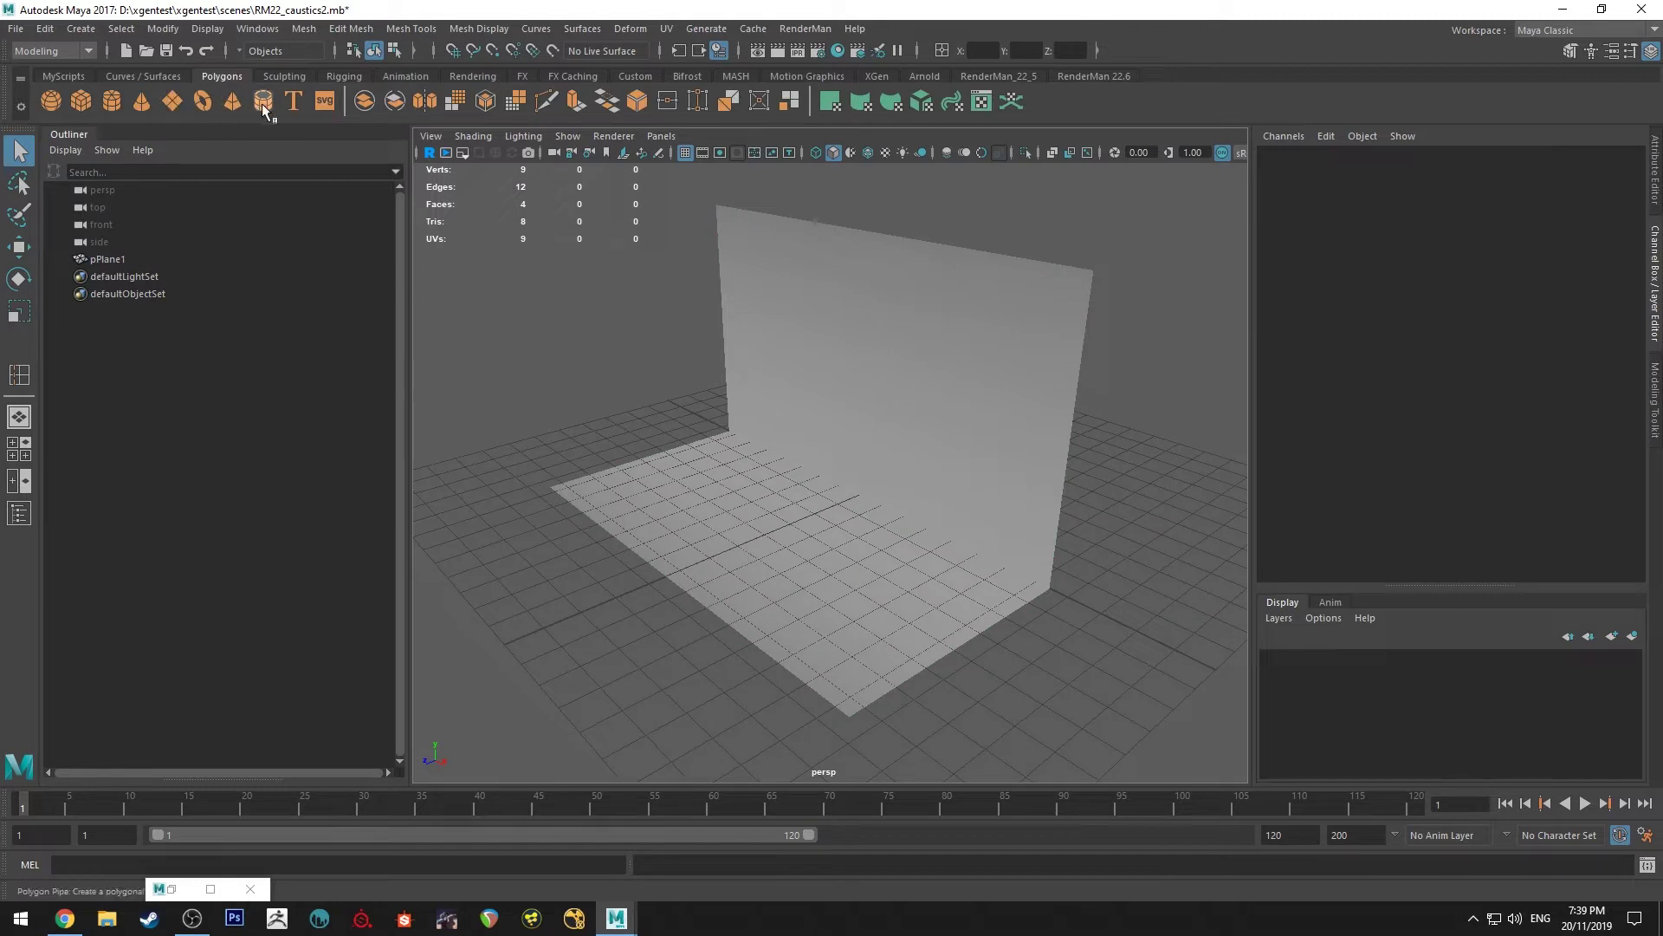
click(202, 103)
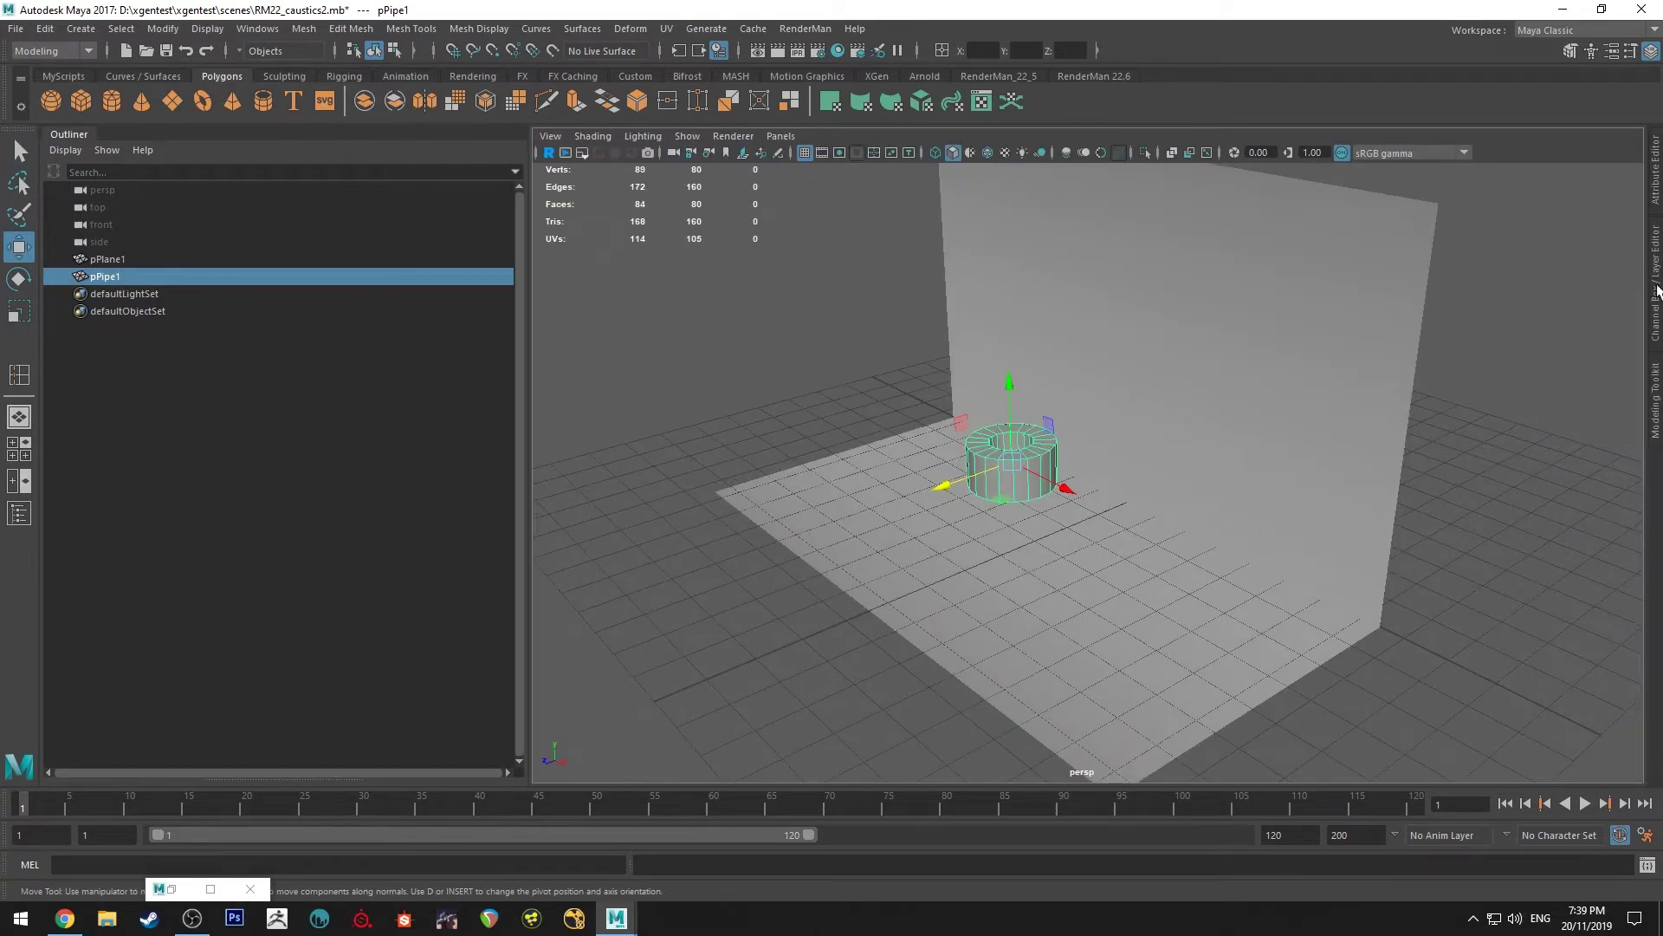
Make the pipe taller with more height subdivisions, add edge loops, and preview it smoothed.
scroll(1427, 395, down, 2)
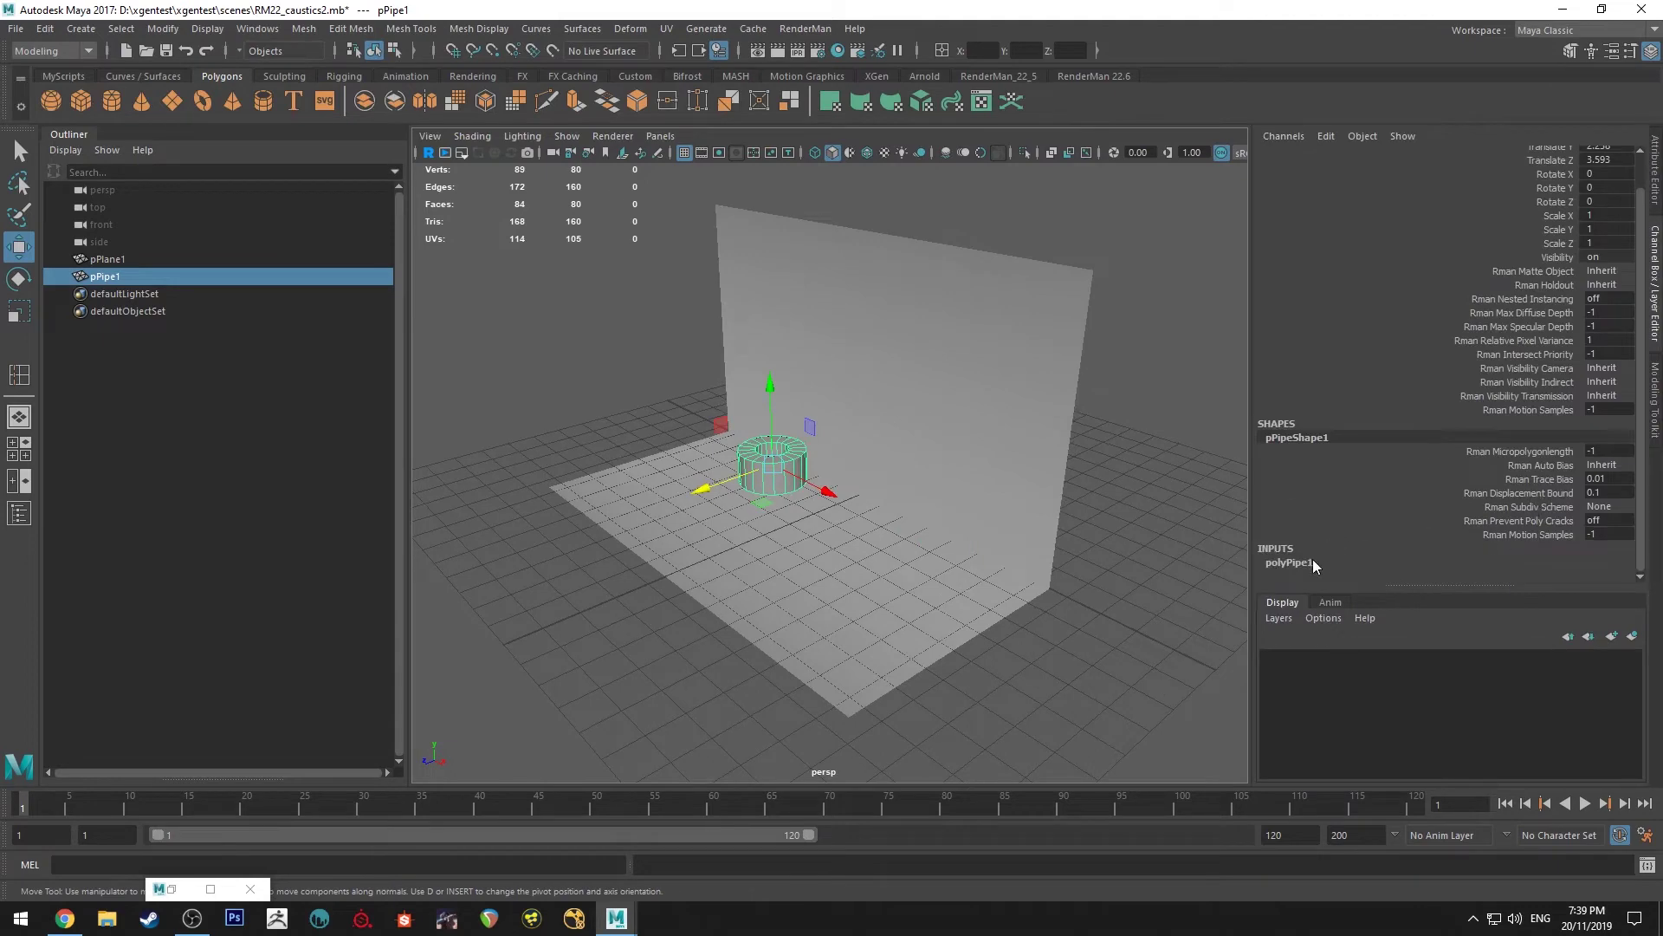
scroll(1357, 493, down, 3)
click(1560, 479)
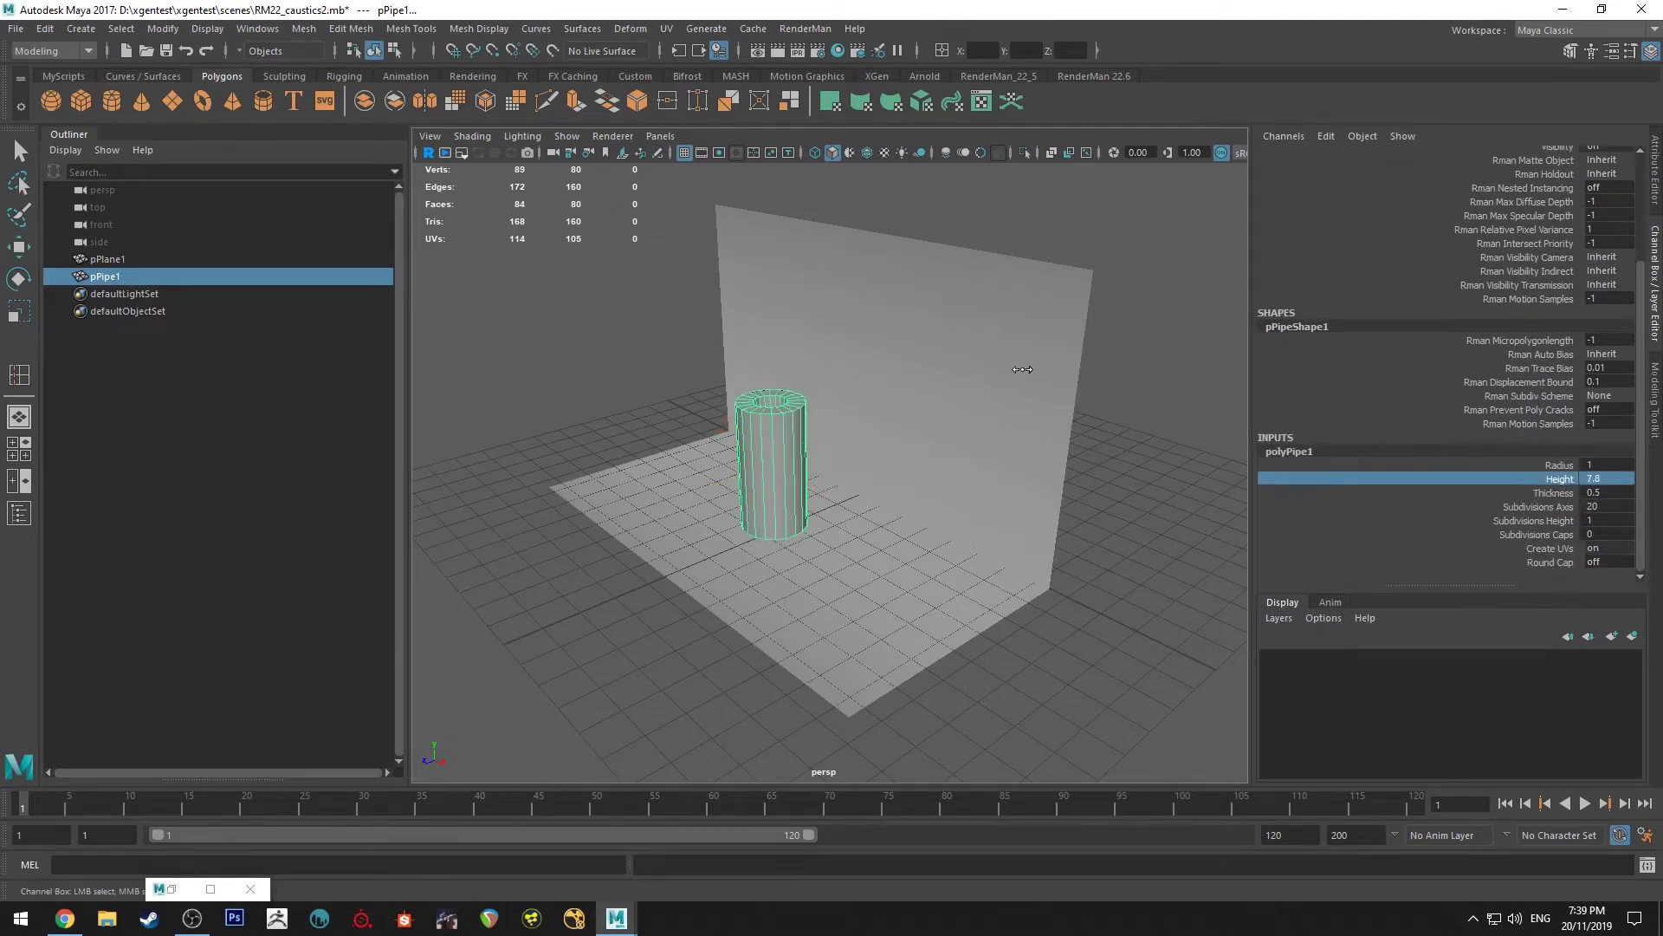
click(1531, 520)
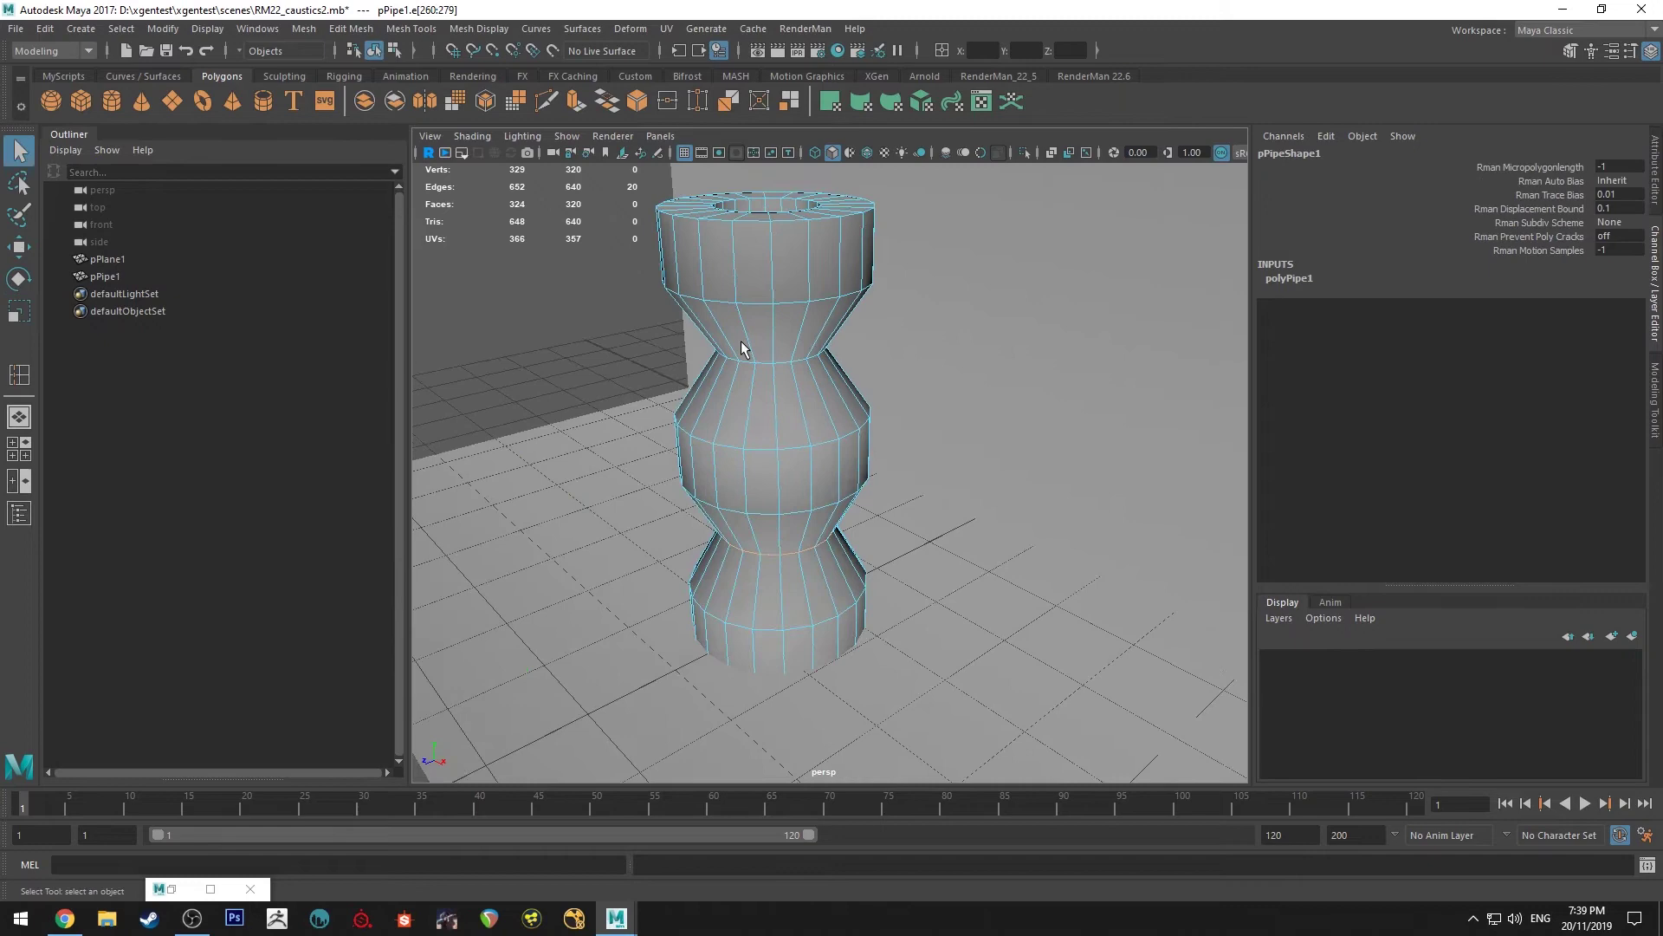
key(y)
click(744, 208)
click(784, 551)
key(q)
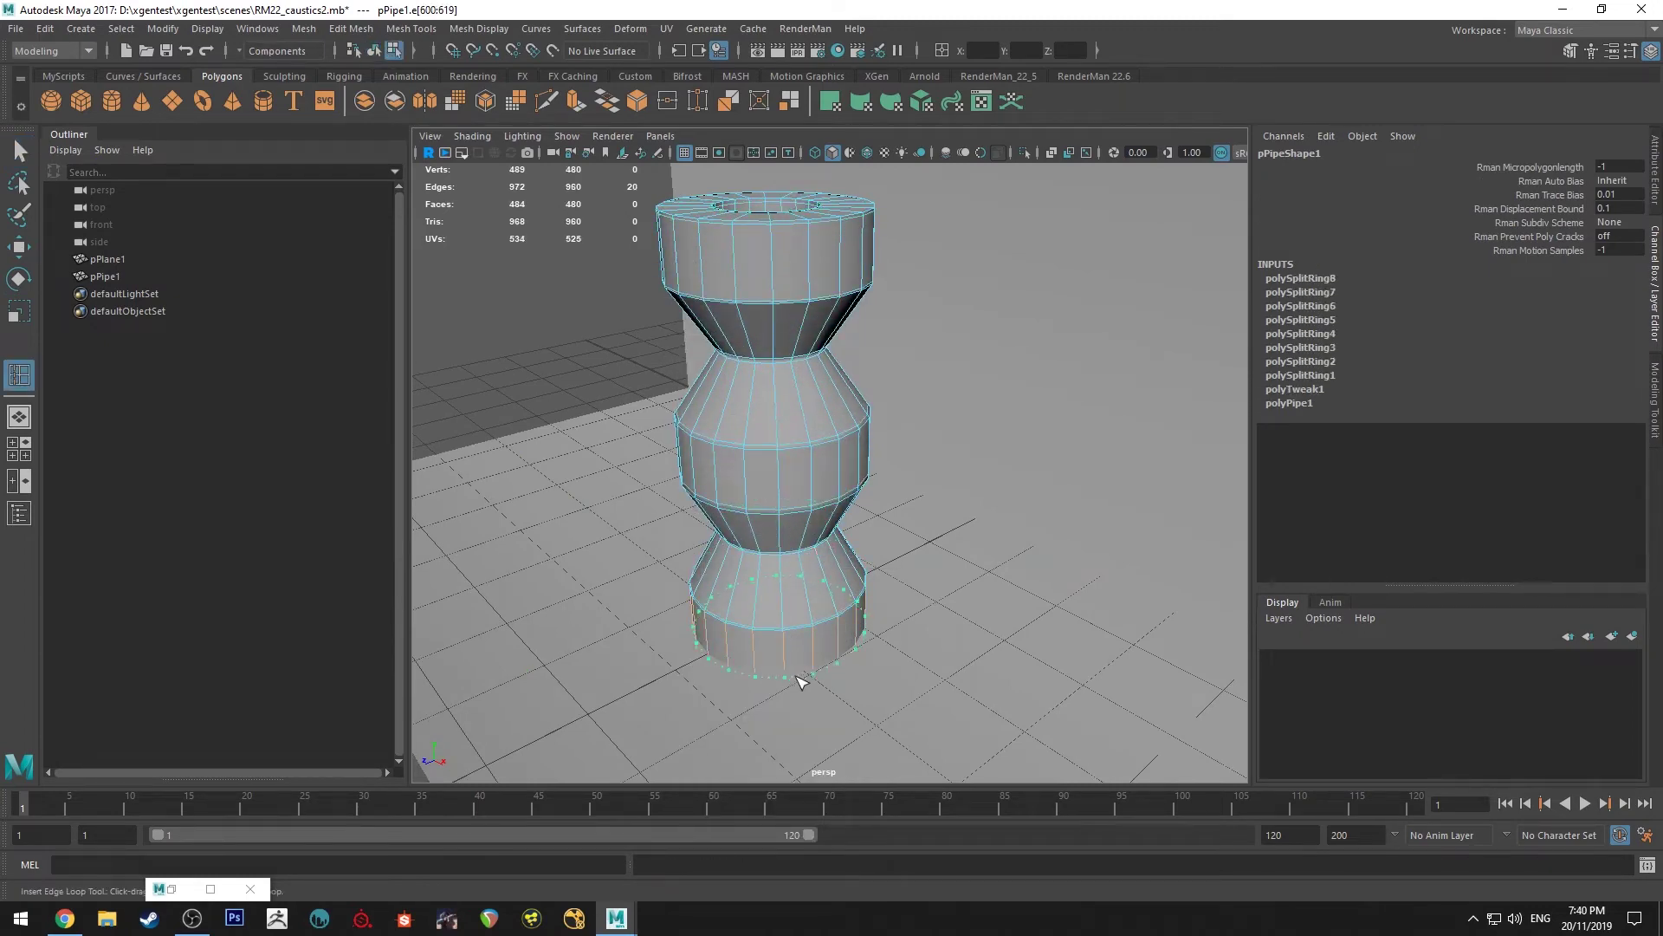
key(F8)
key(3)
click(648, 330)
click(777, 224)
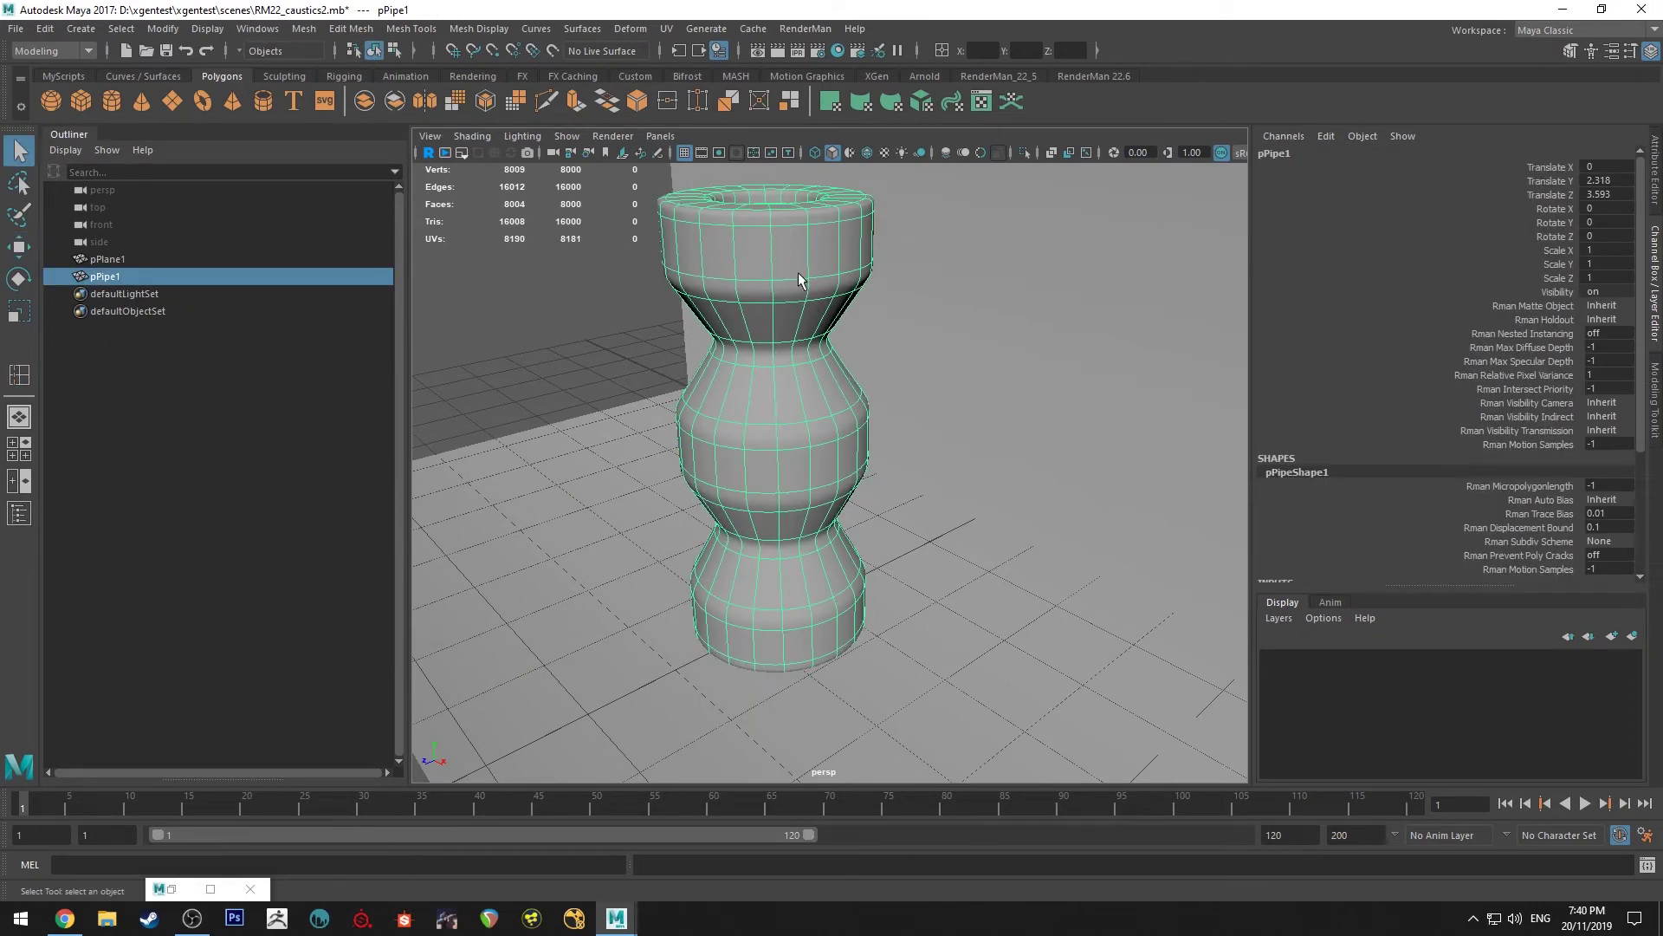
Orbit and zoom around the smoothed pipe to inspect its vase-like shape.
mouse_move(798, 279)
alt+mouse_down()
mouse_move(793, 372)
mouse_move(830, 338)
mouse_move(771, 294)
alt+mouse_up()
alt+middle_drag(766, 290, 693, 318)
alt+drag(693, 318, 700, 328)
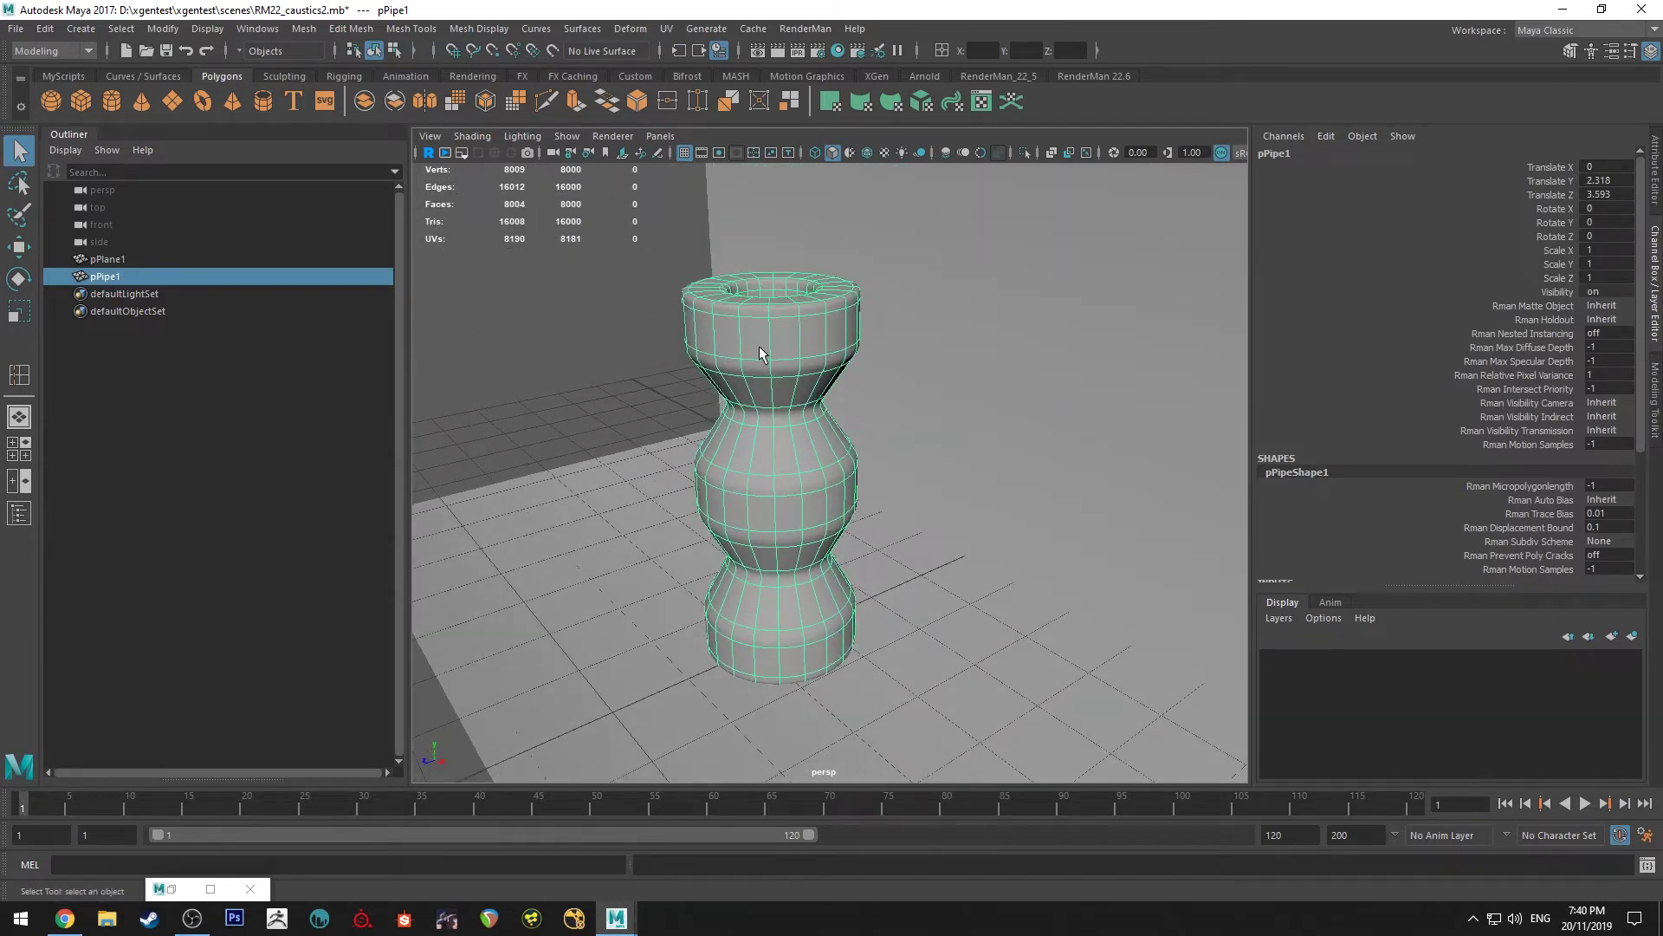
scroll(753, 343, up, 5)
scroll(685, 321, down, 3)
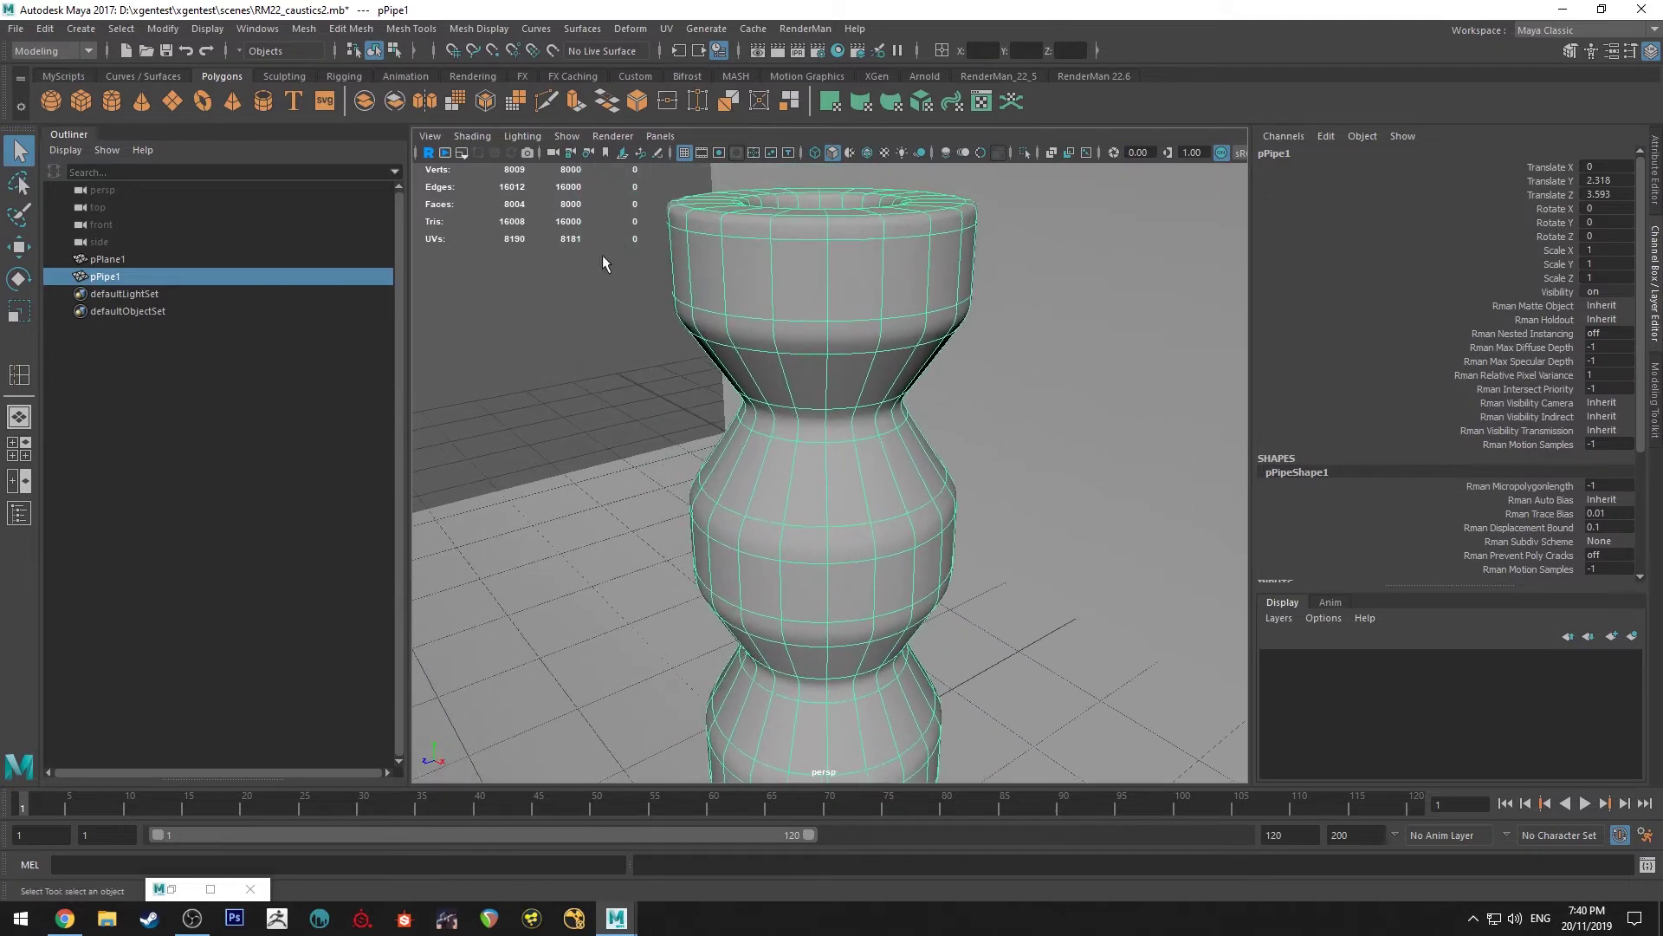
scroll(763, 358, up, 3)
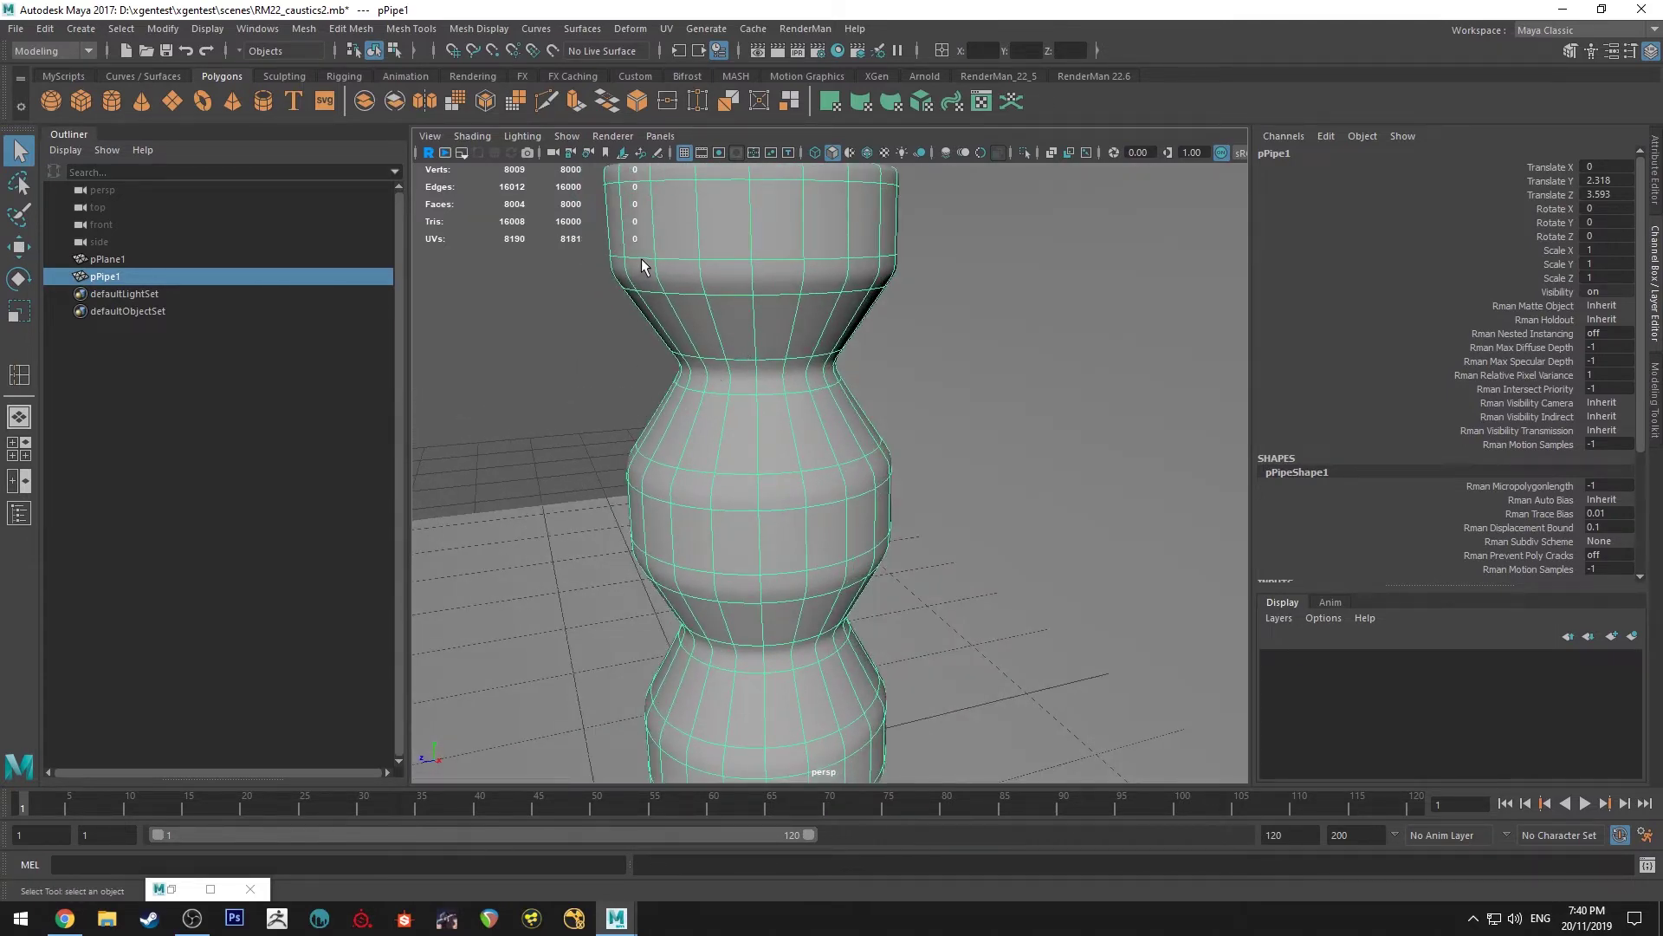
alt+drag(646, 264, 771, 401)
alt+drag(682, 428, 798, 475)
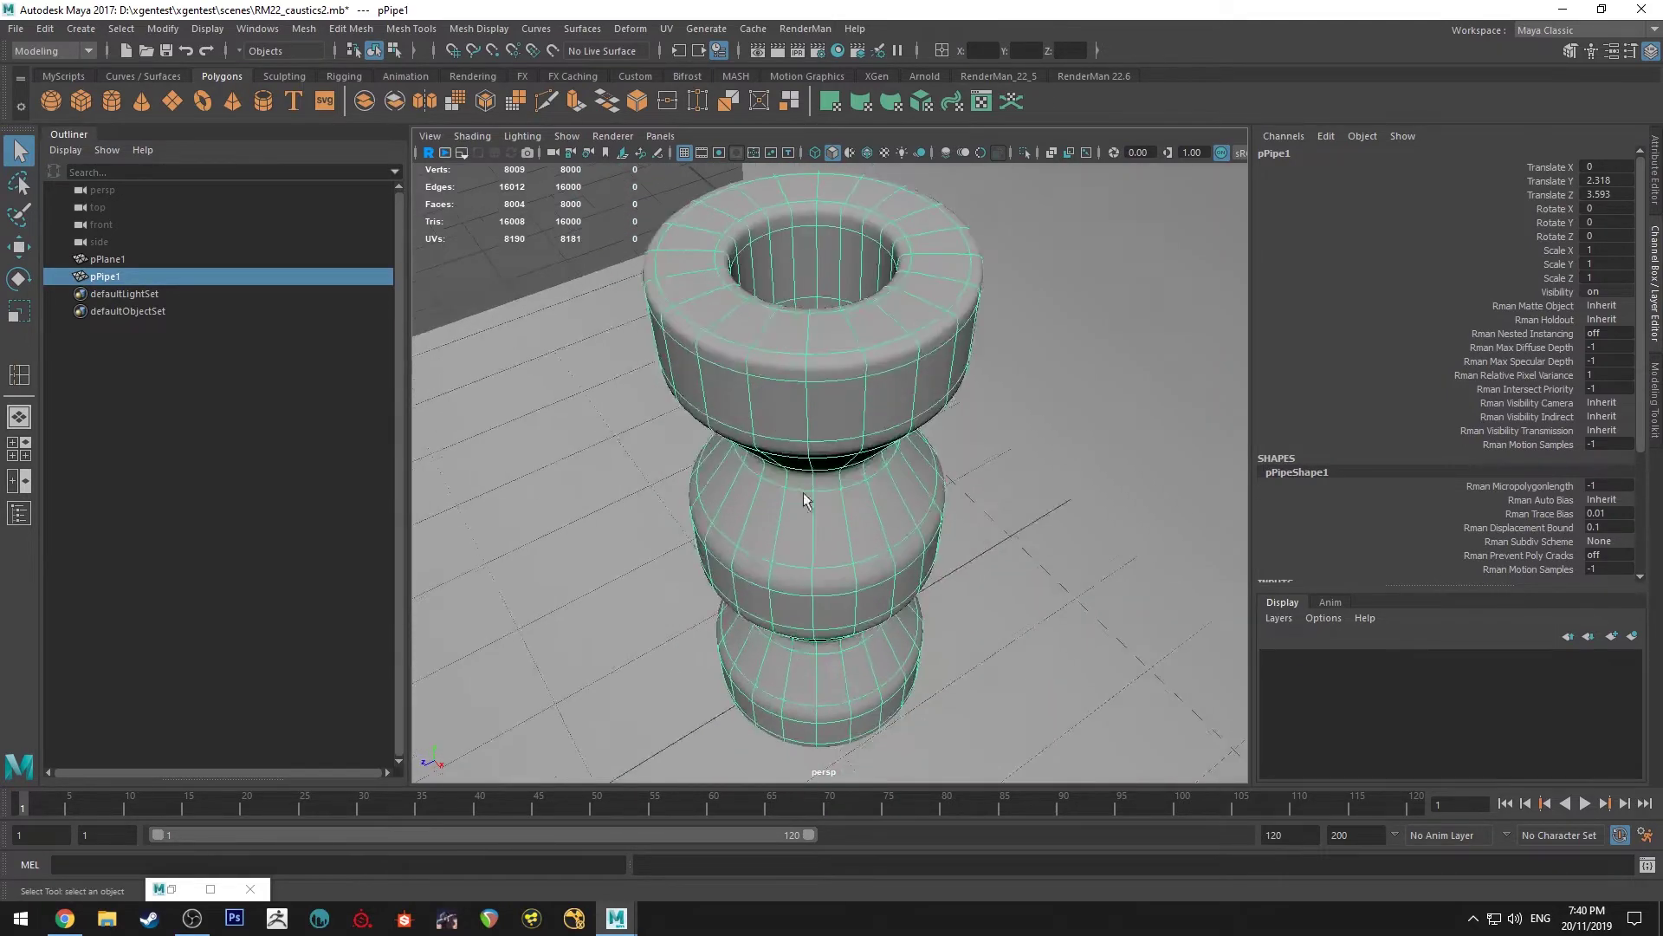
scroll(761, 420, down, 3)
alt+drag(762, 419, 803, 66)
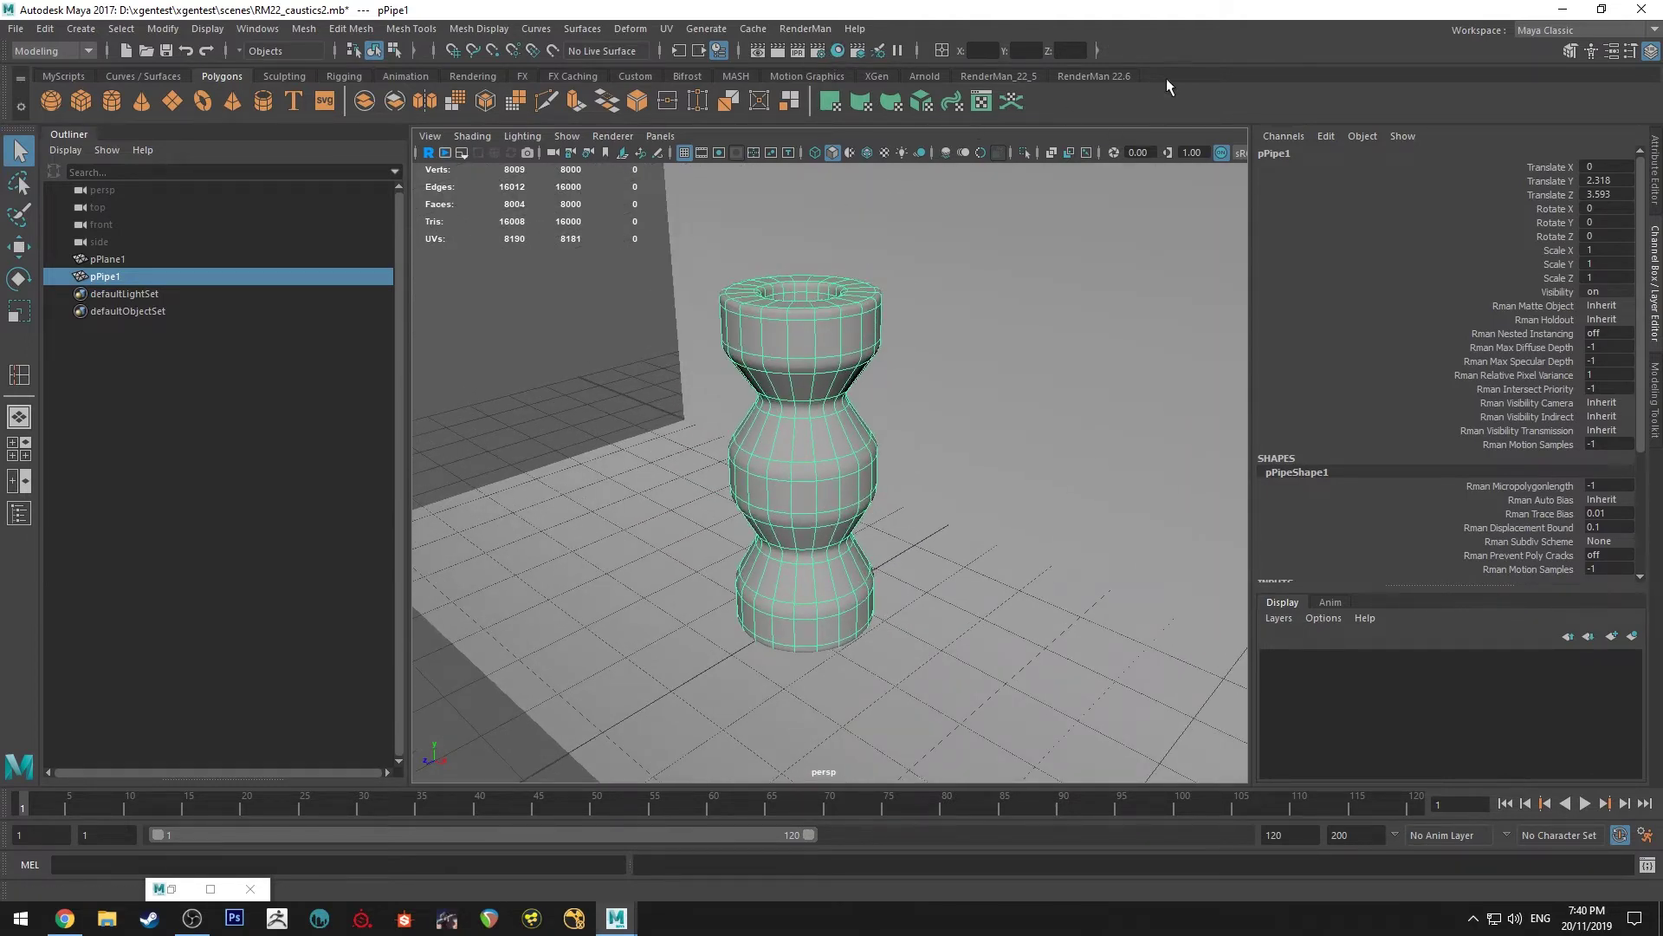
Assign a new PxrSurface to the pipe and rename it PxrGlass in Hypershade.
click(1094, 76)
click(371, 101)
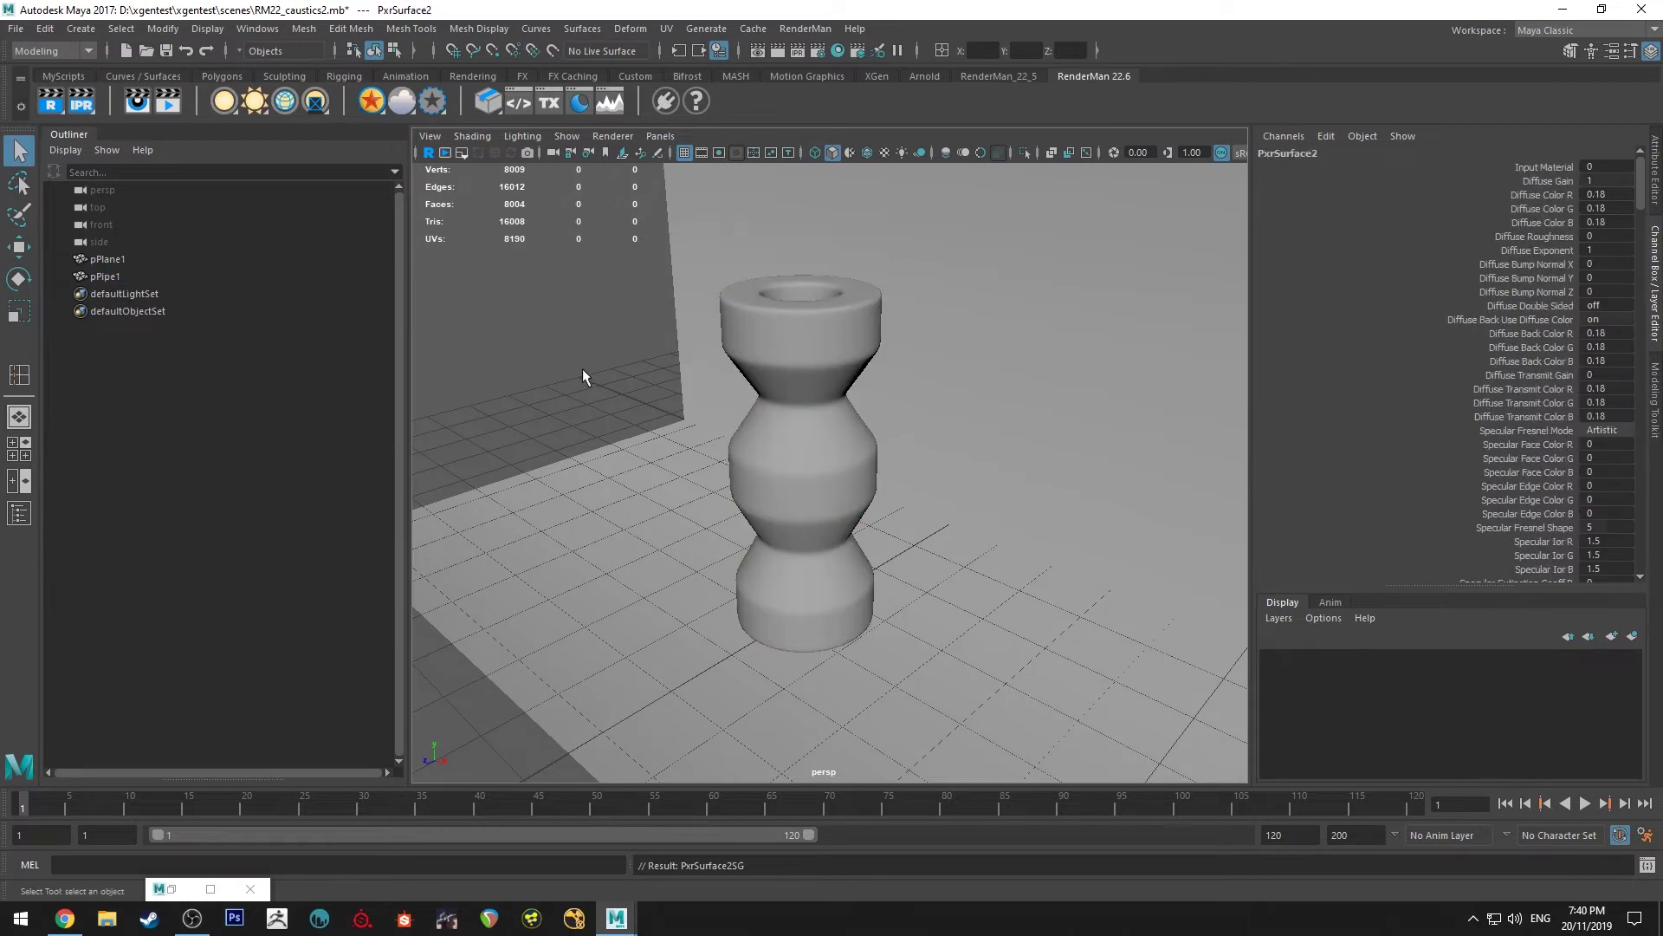
click(838, 51)
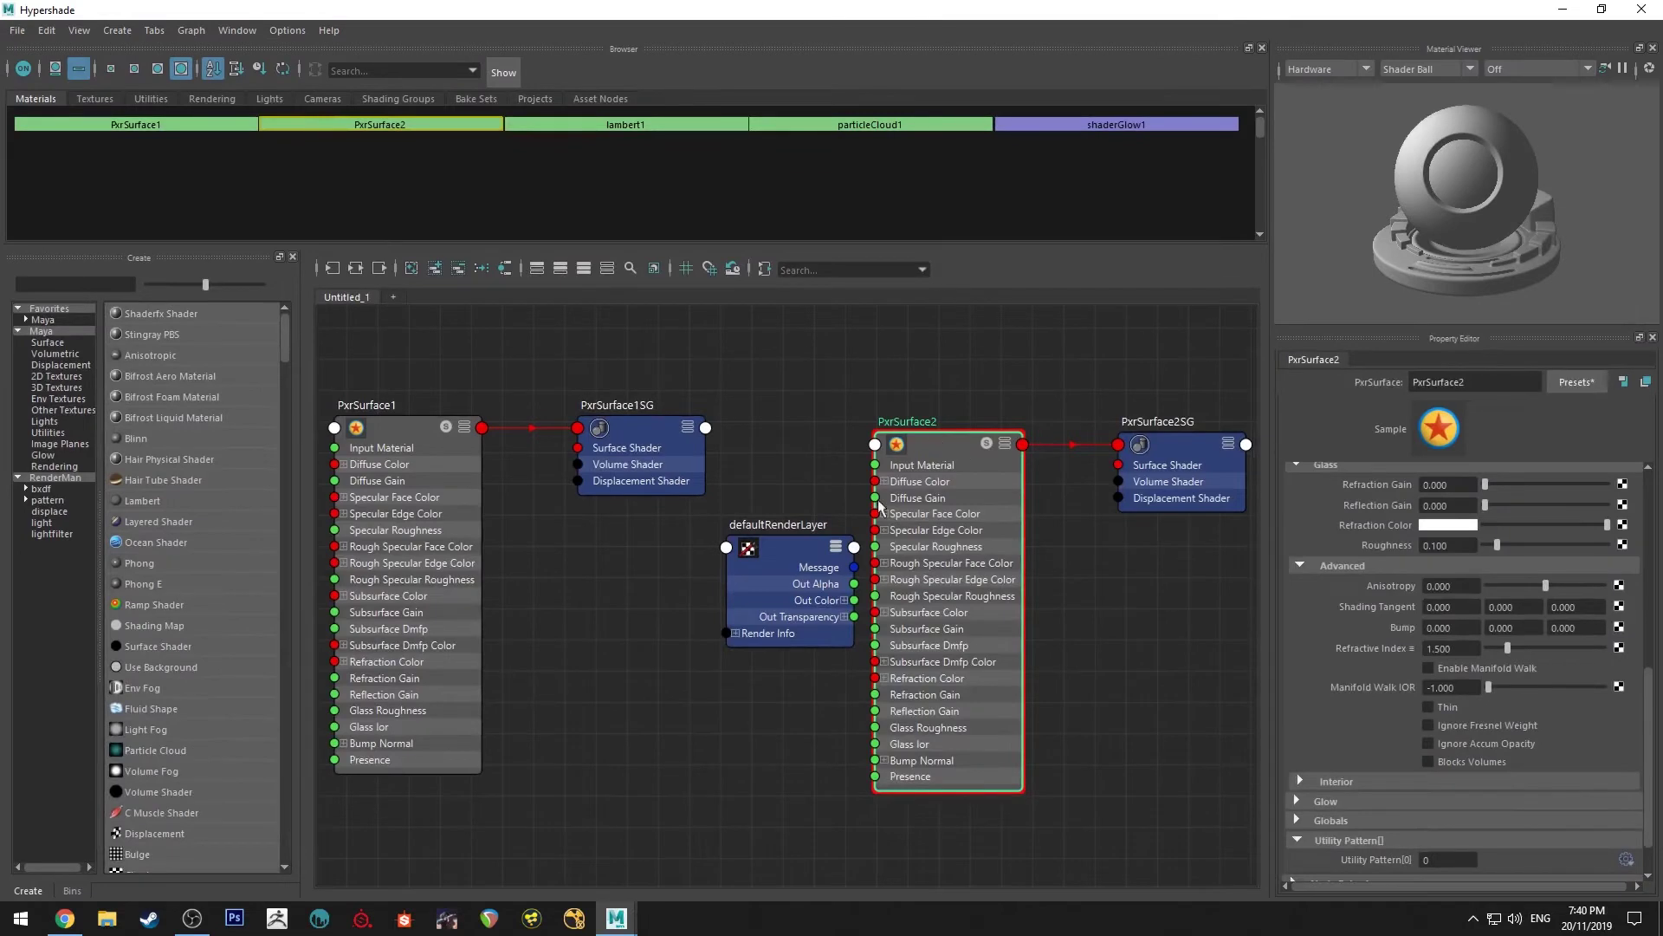
click(355, 269)
drag(1473, 387, 1429, 430)
text(Glass)
key(Return)
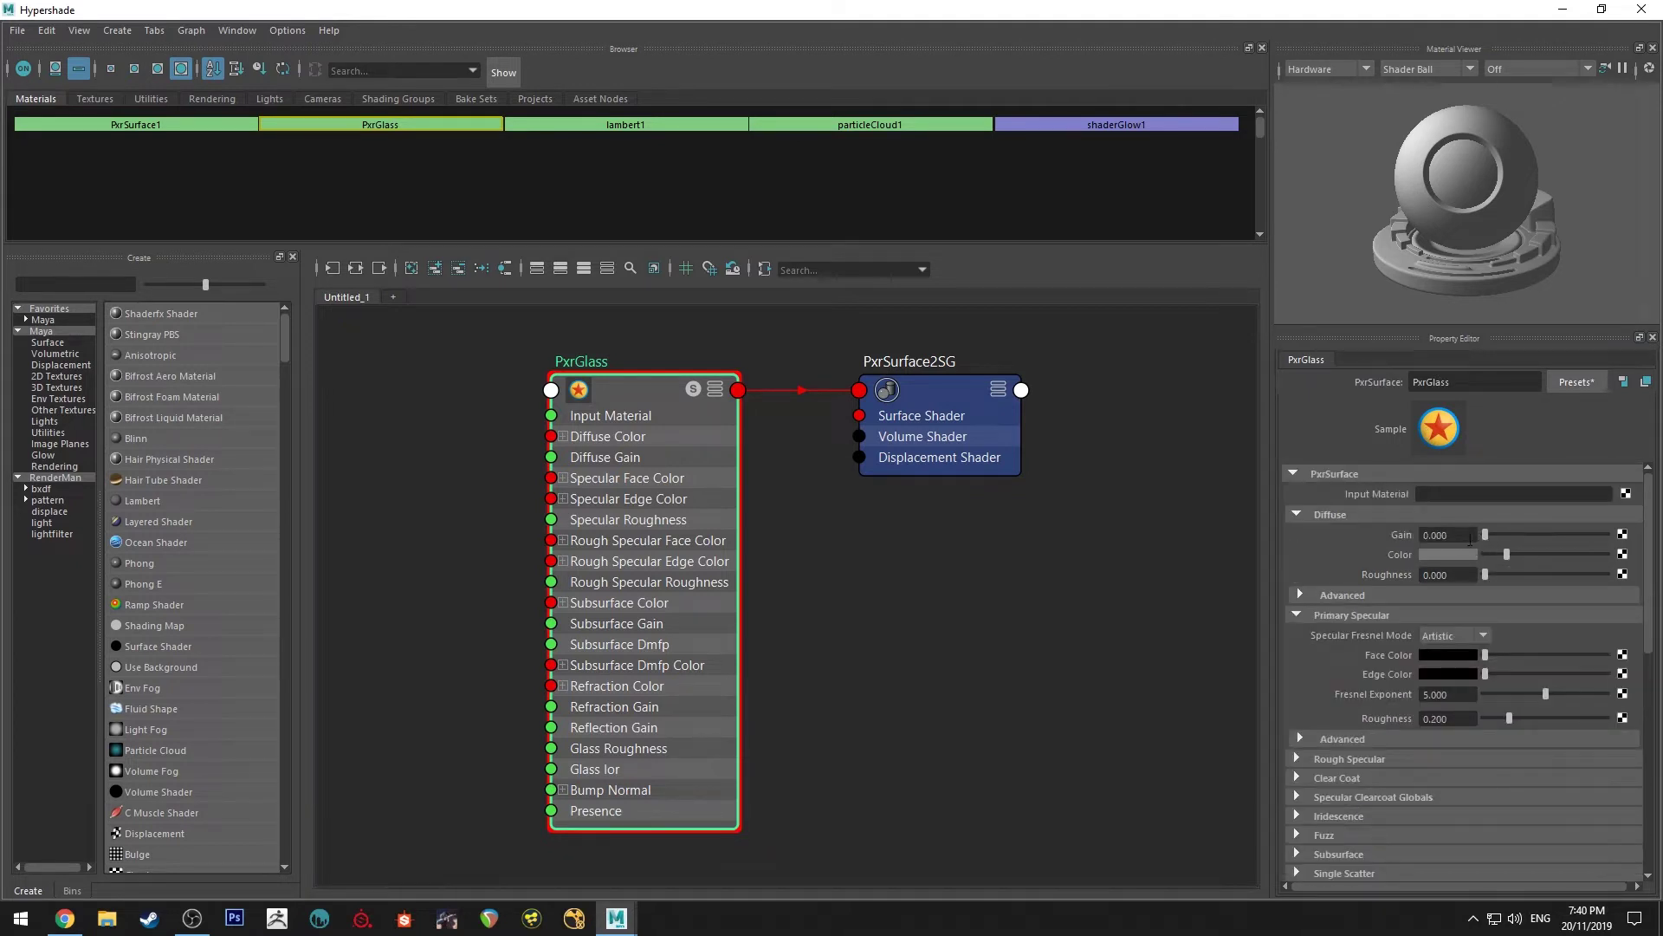
In the Glass section, set Reflection Gain to 1 and Refractive Index to 1.33.
scroll(1322, 575, down, 5)
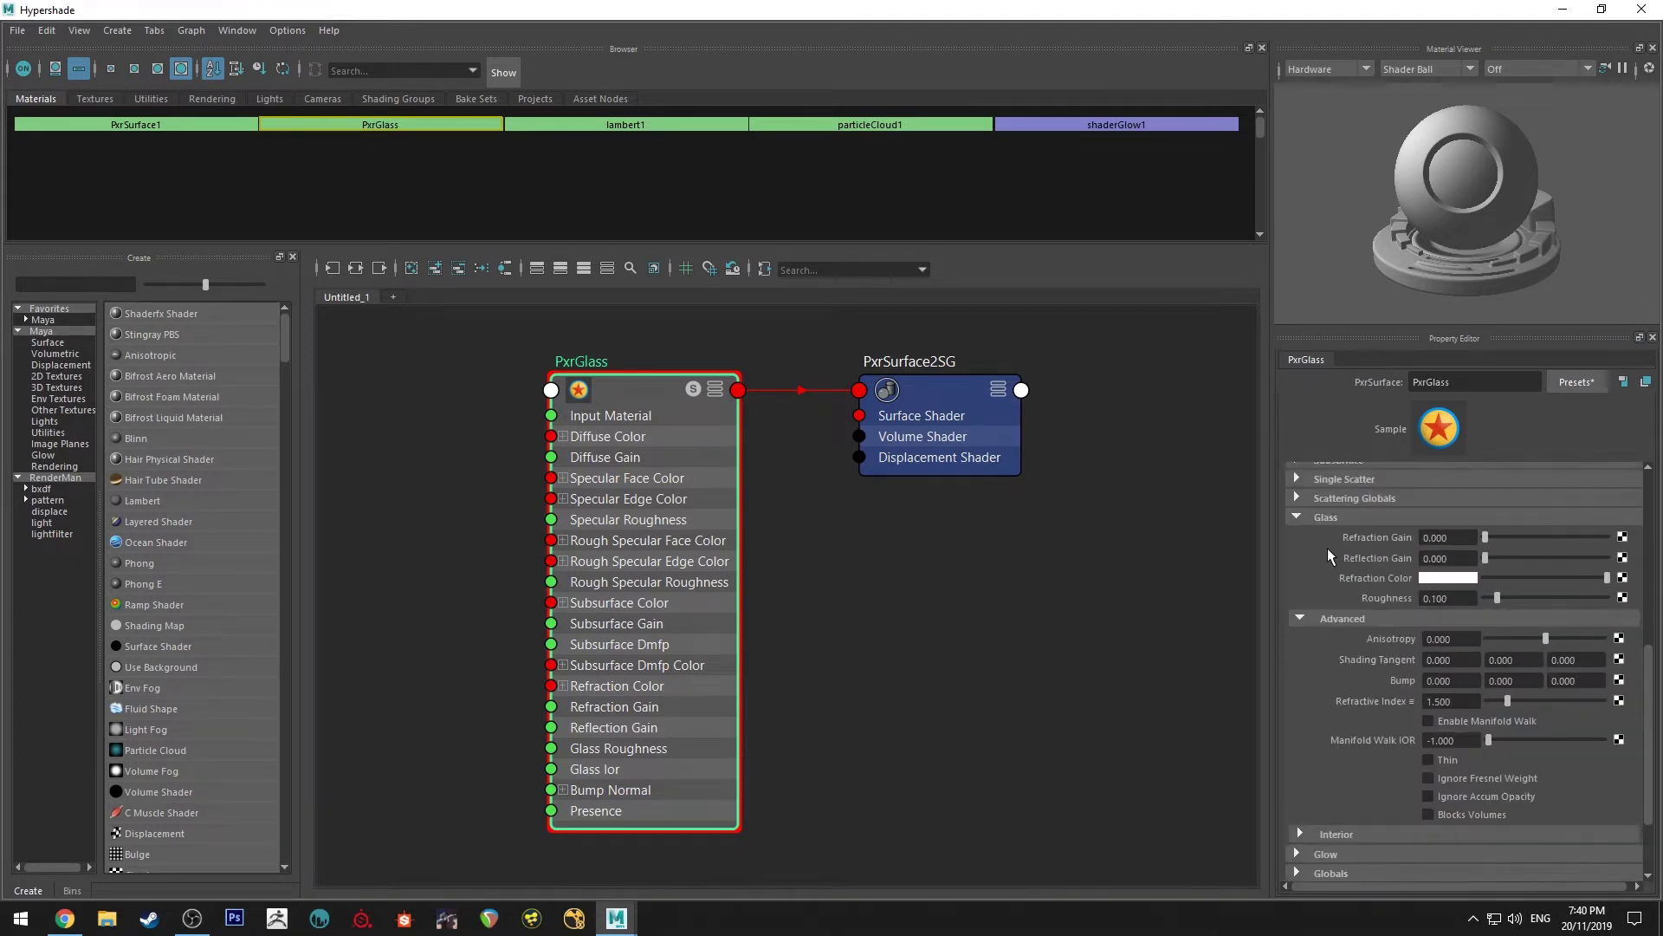
click(1301, 566)
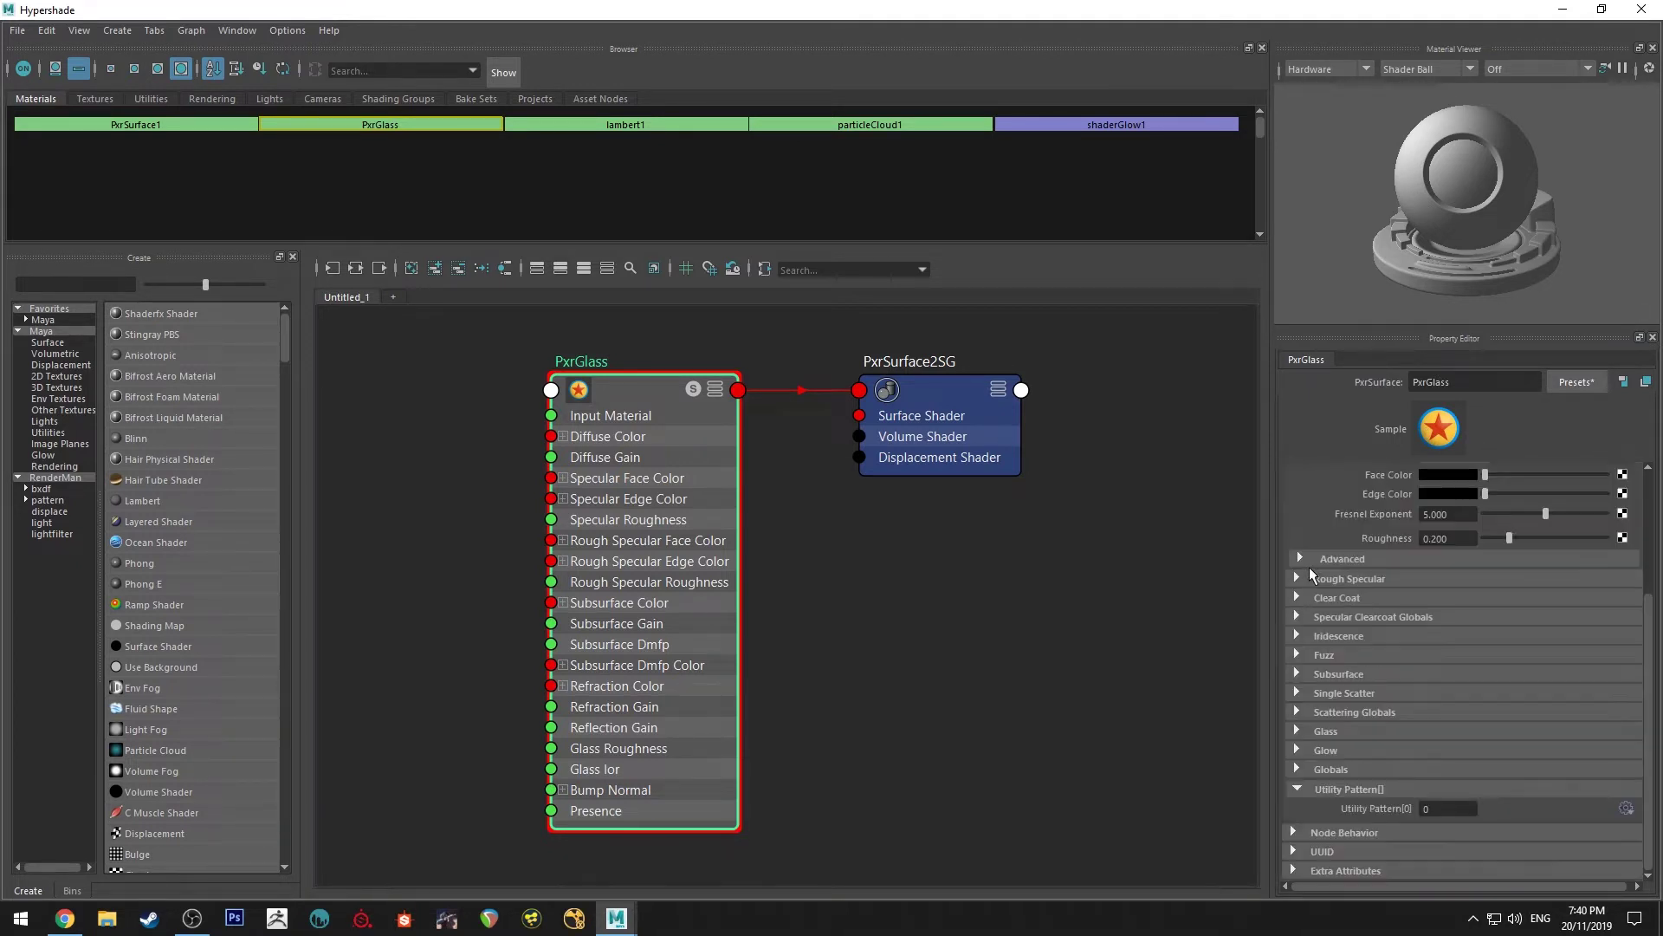
click(1320, 733)
scroll(1339, 612, down, 3)
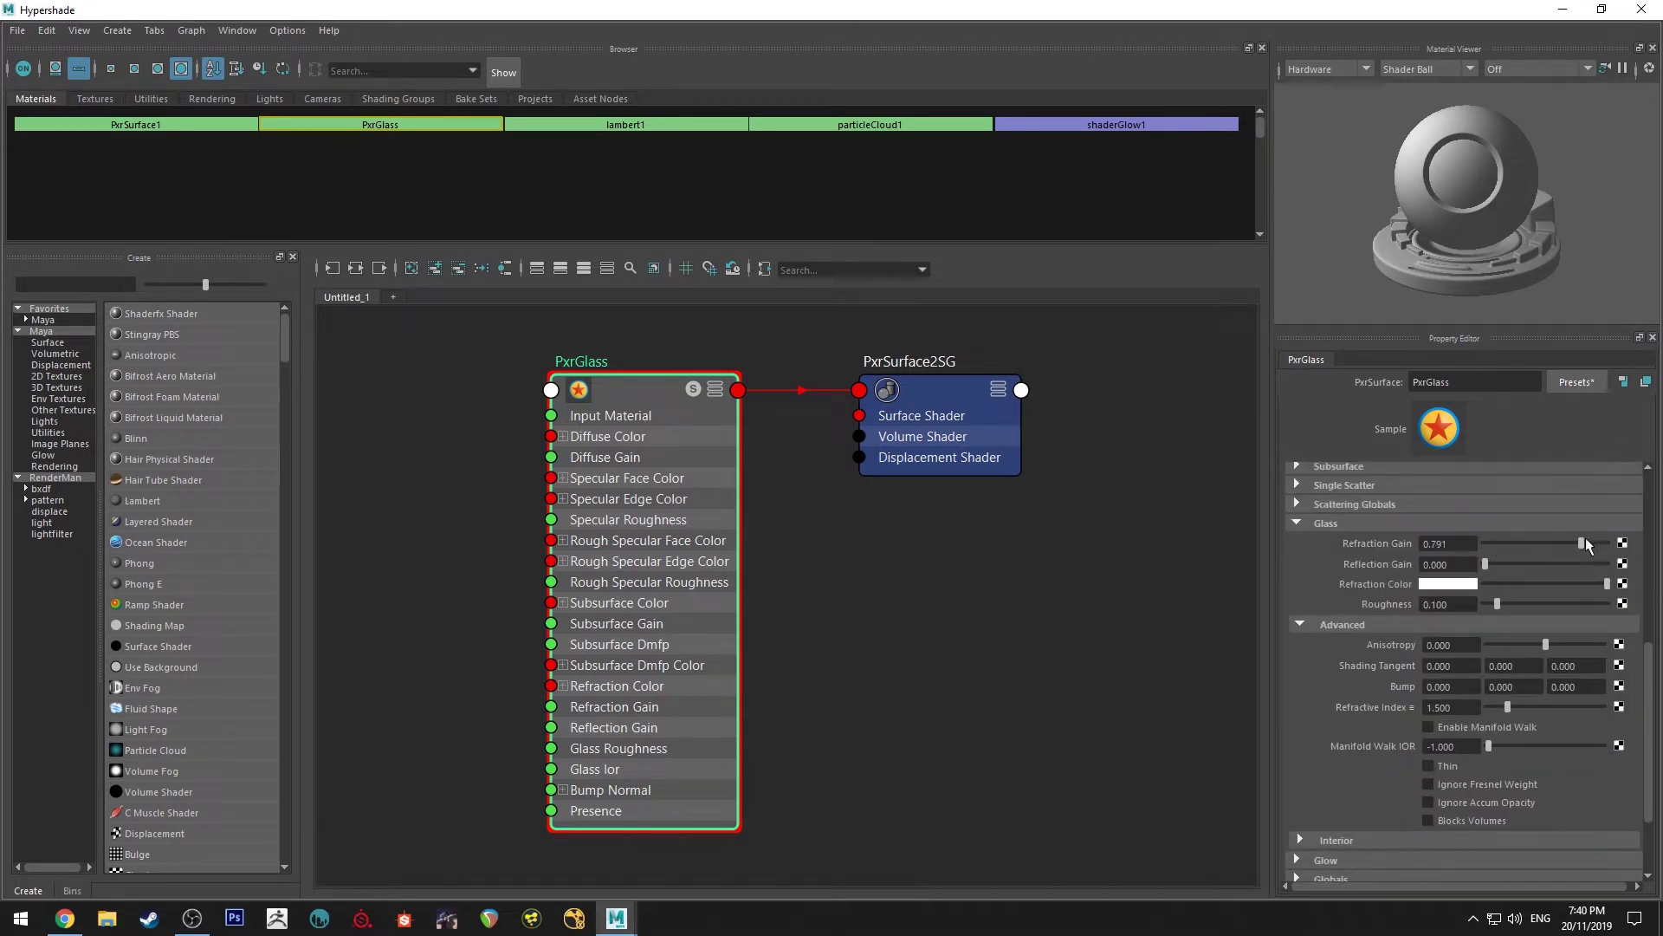
drag(1524, 565, 1637, 573)
double_click(1471, 707)
text(1.33)
key(Return)
click(1055, 590)
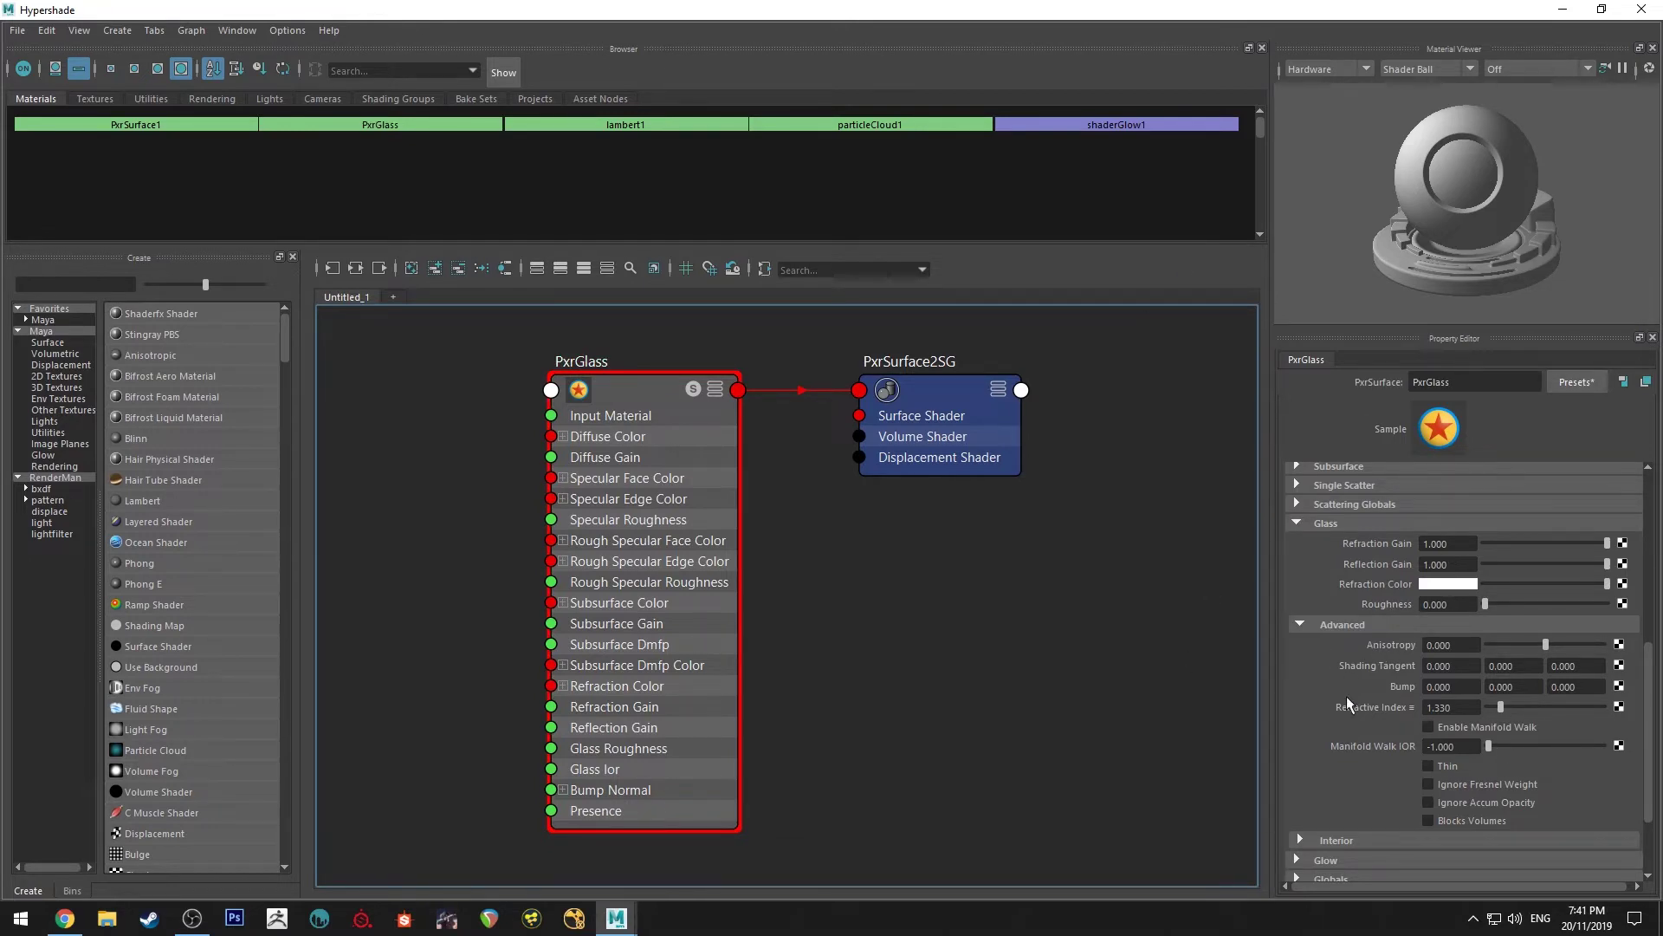
Return to the scene and add a PxrRectLight above the pipe.
click(1562, 8)
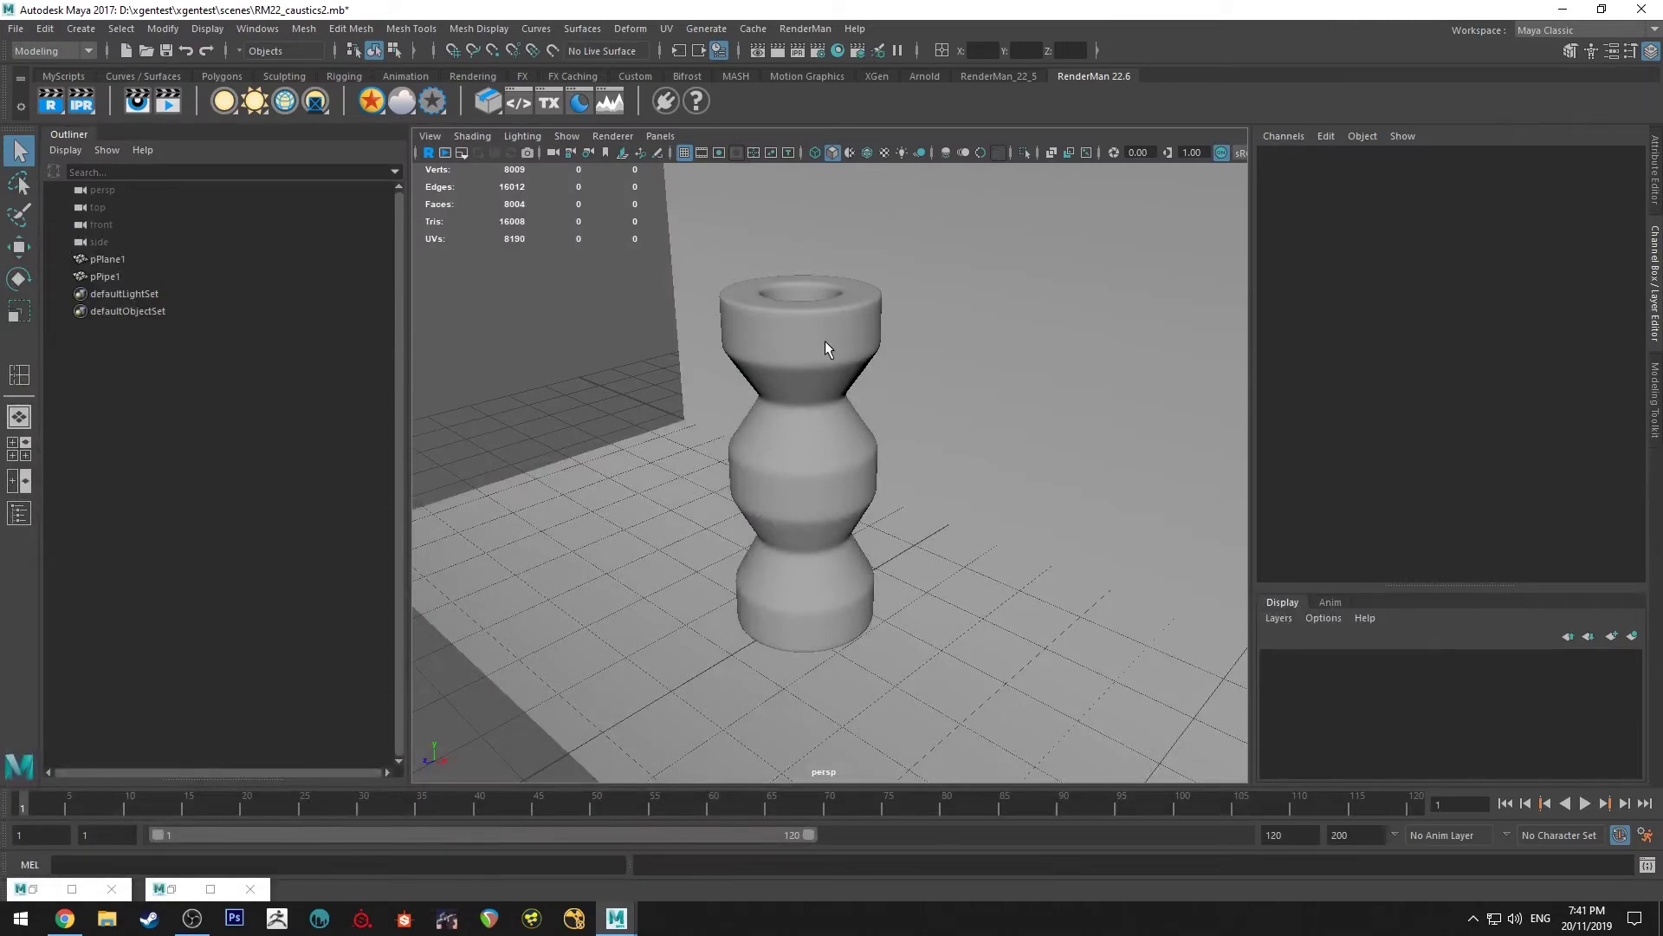
click(825, 340)
alt+drag(820, 330, 794, 325)
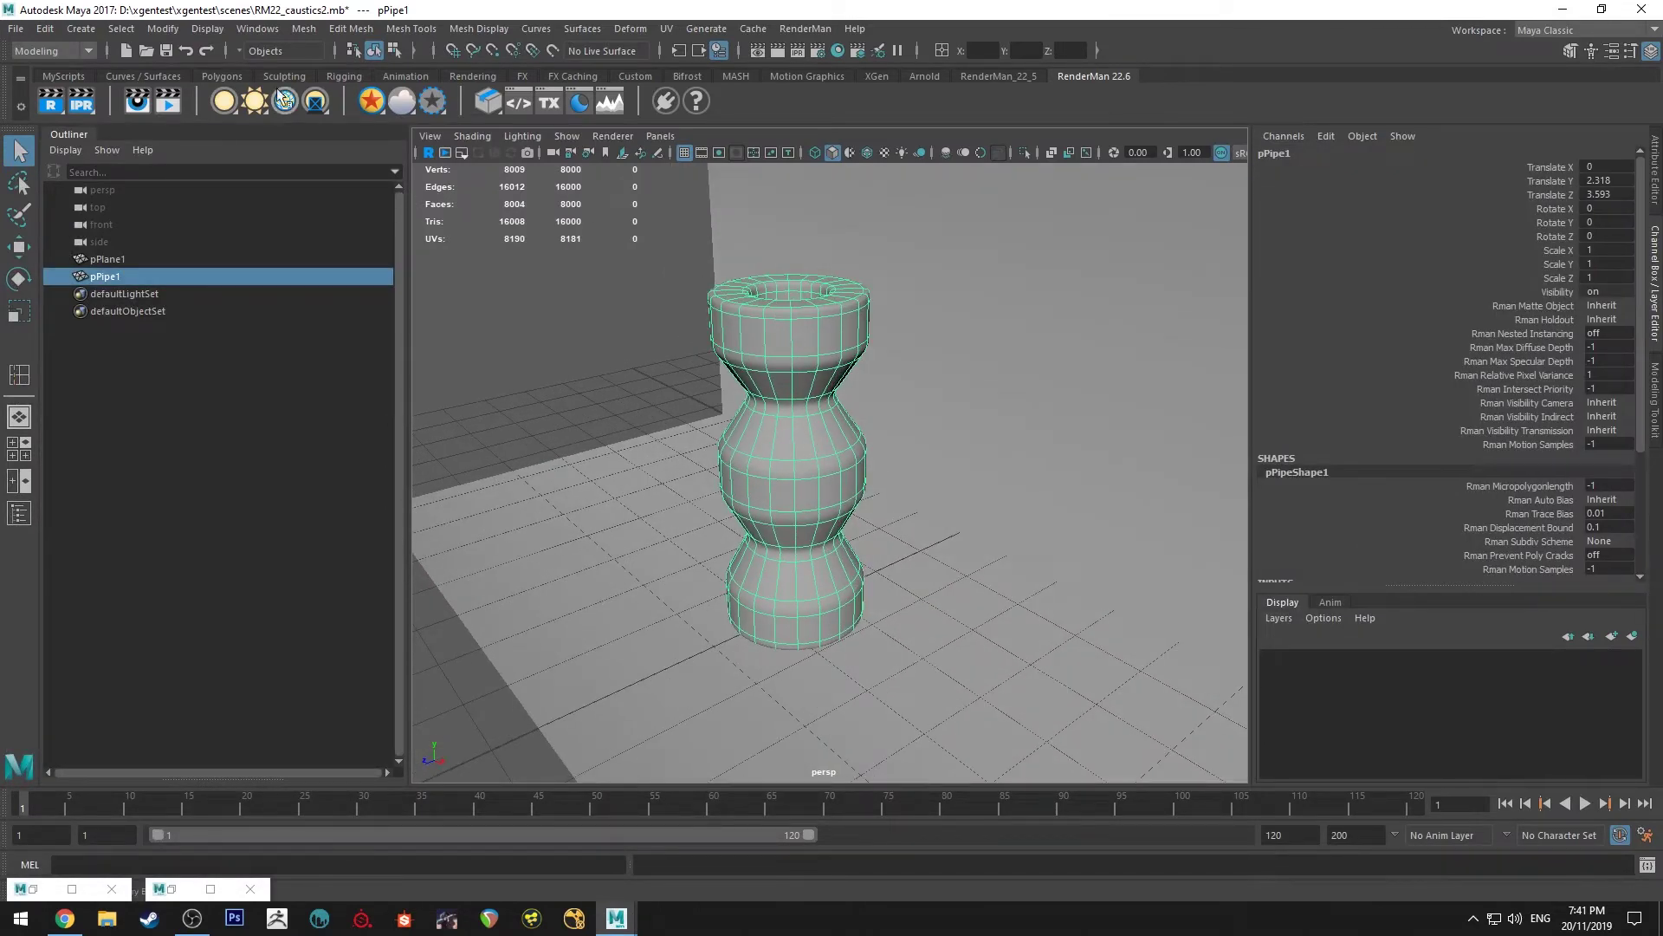
click(223, 101)
key(w)
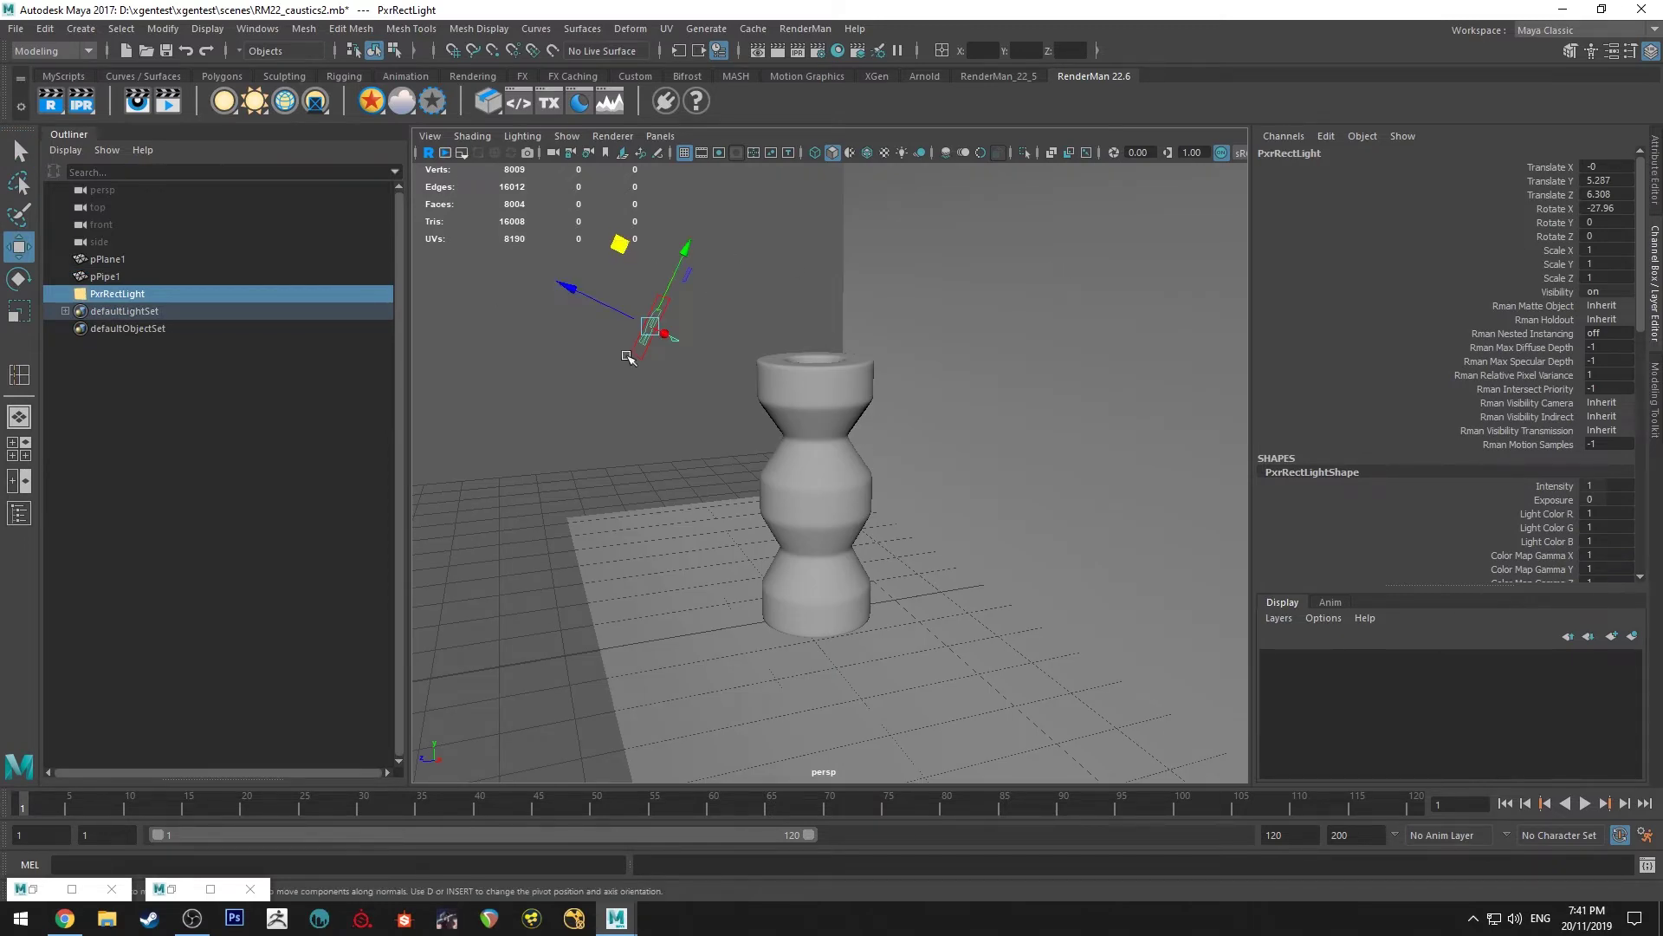
alt+drag(659, 330, 767, 408)
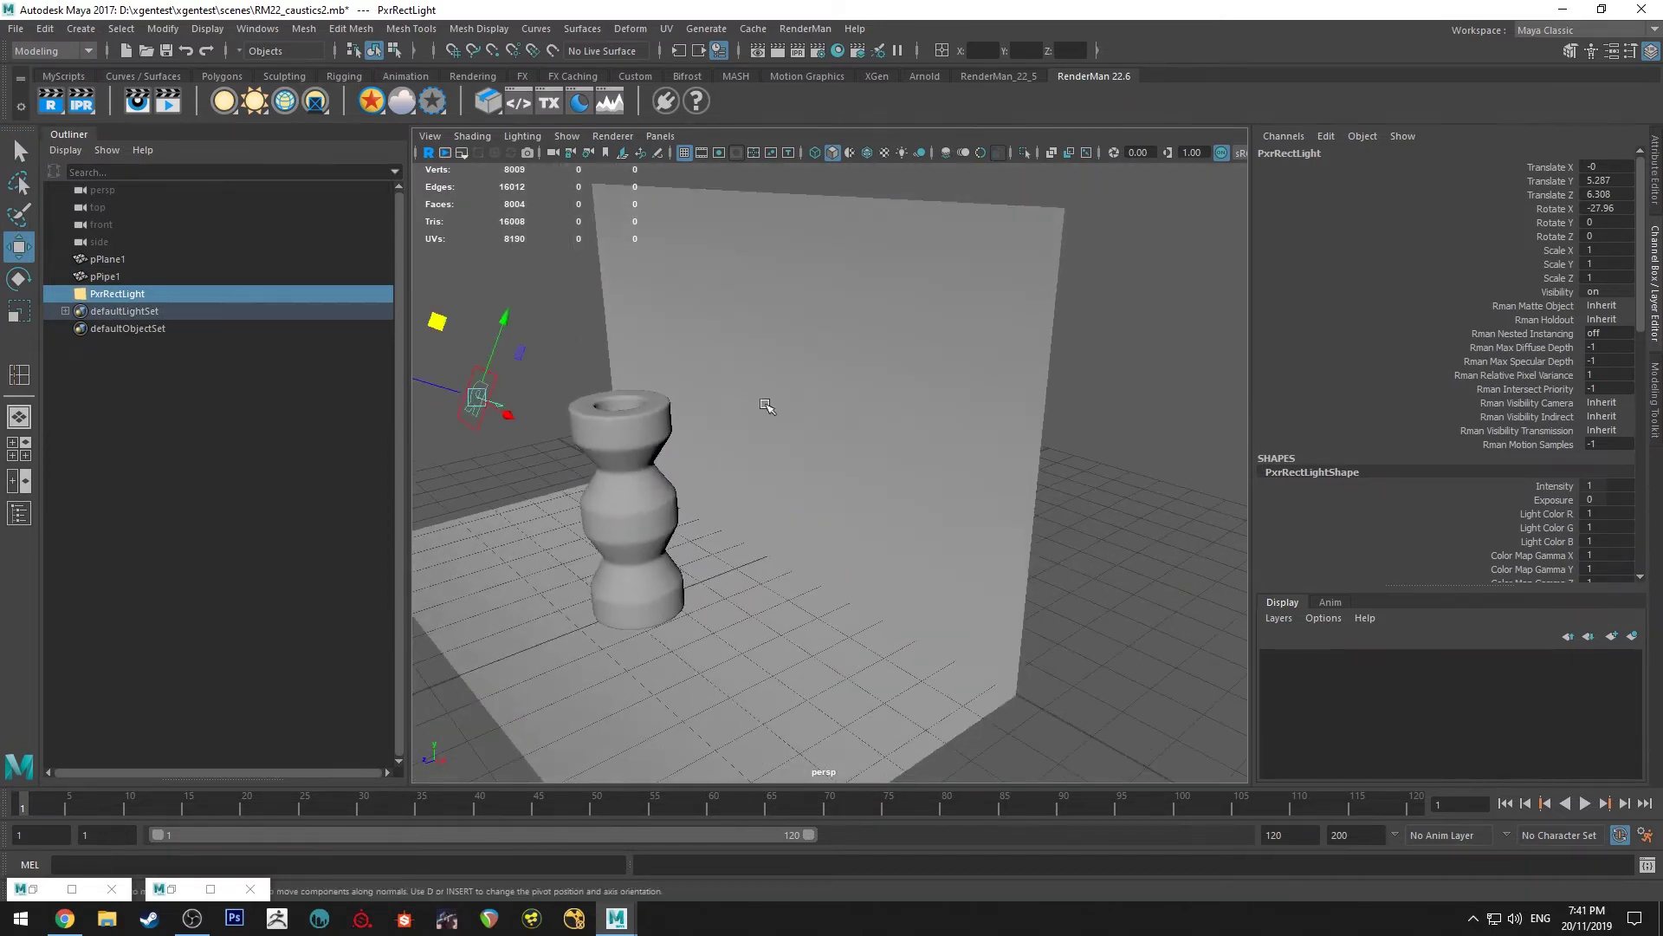
Show the 960 x 540 render frame, scale the light to 0.5, save, and start an IPR render.
click(719, 153)
alt+drag(684, 450, 745, 486)
alt+middle_drag(745, 485, 784, 497)
alt+drag(784, 497, 764, 438)
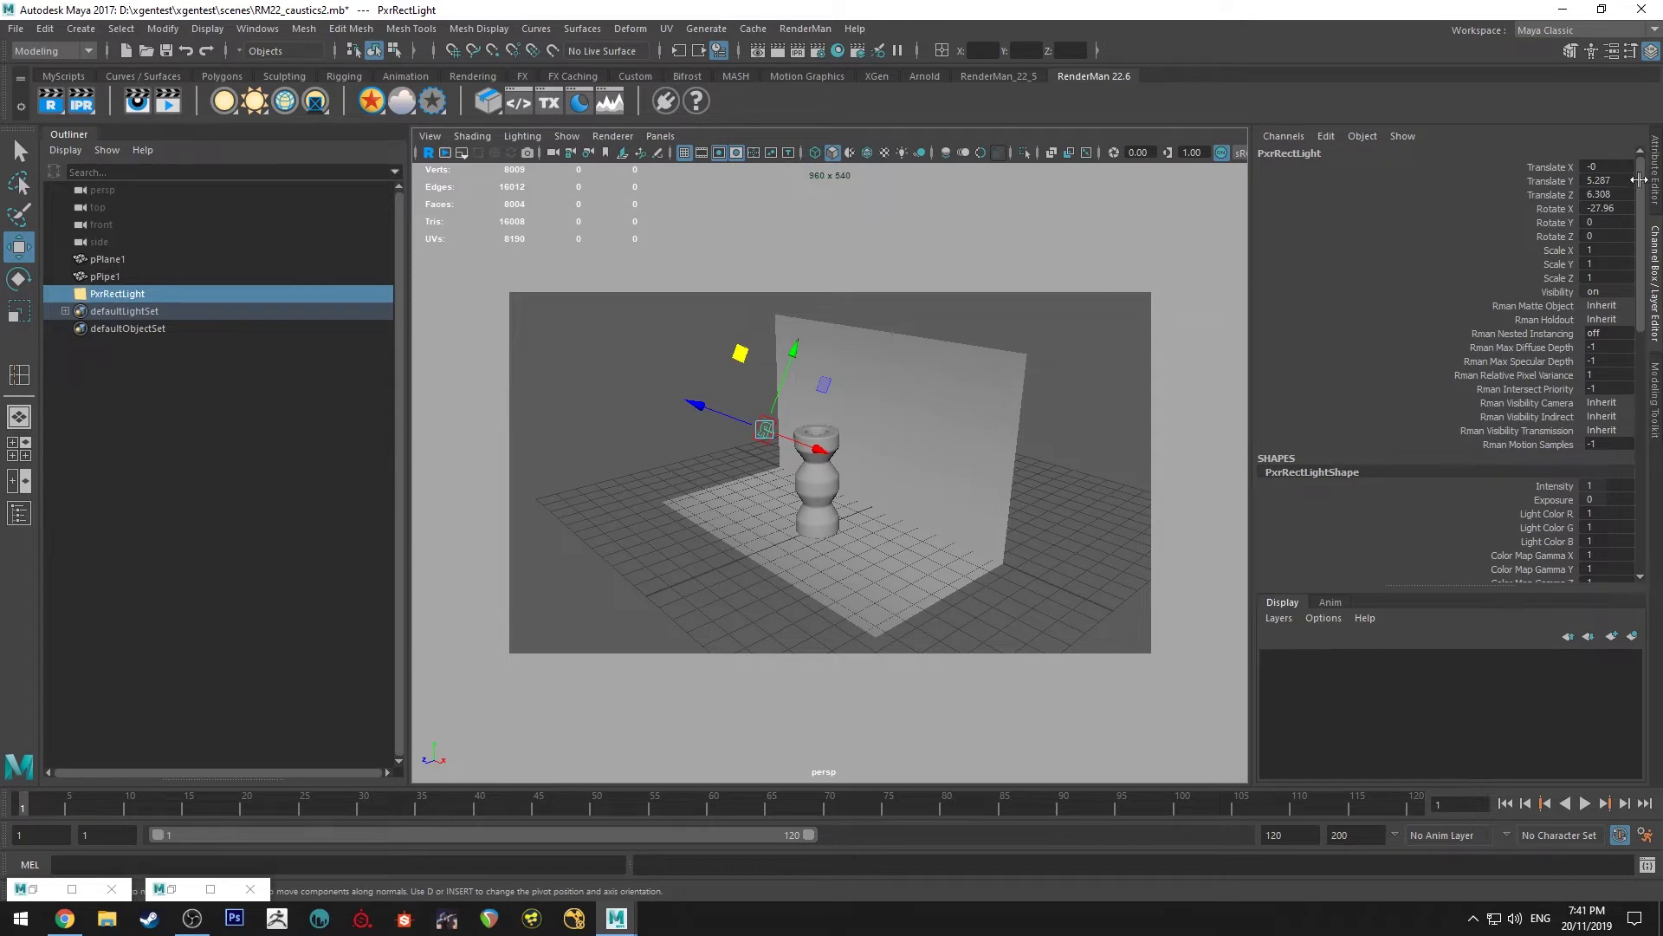
drag(1594, 251, 1603, 278)
click(1603, 278)
key(Return)
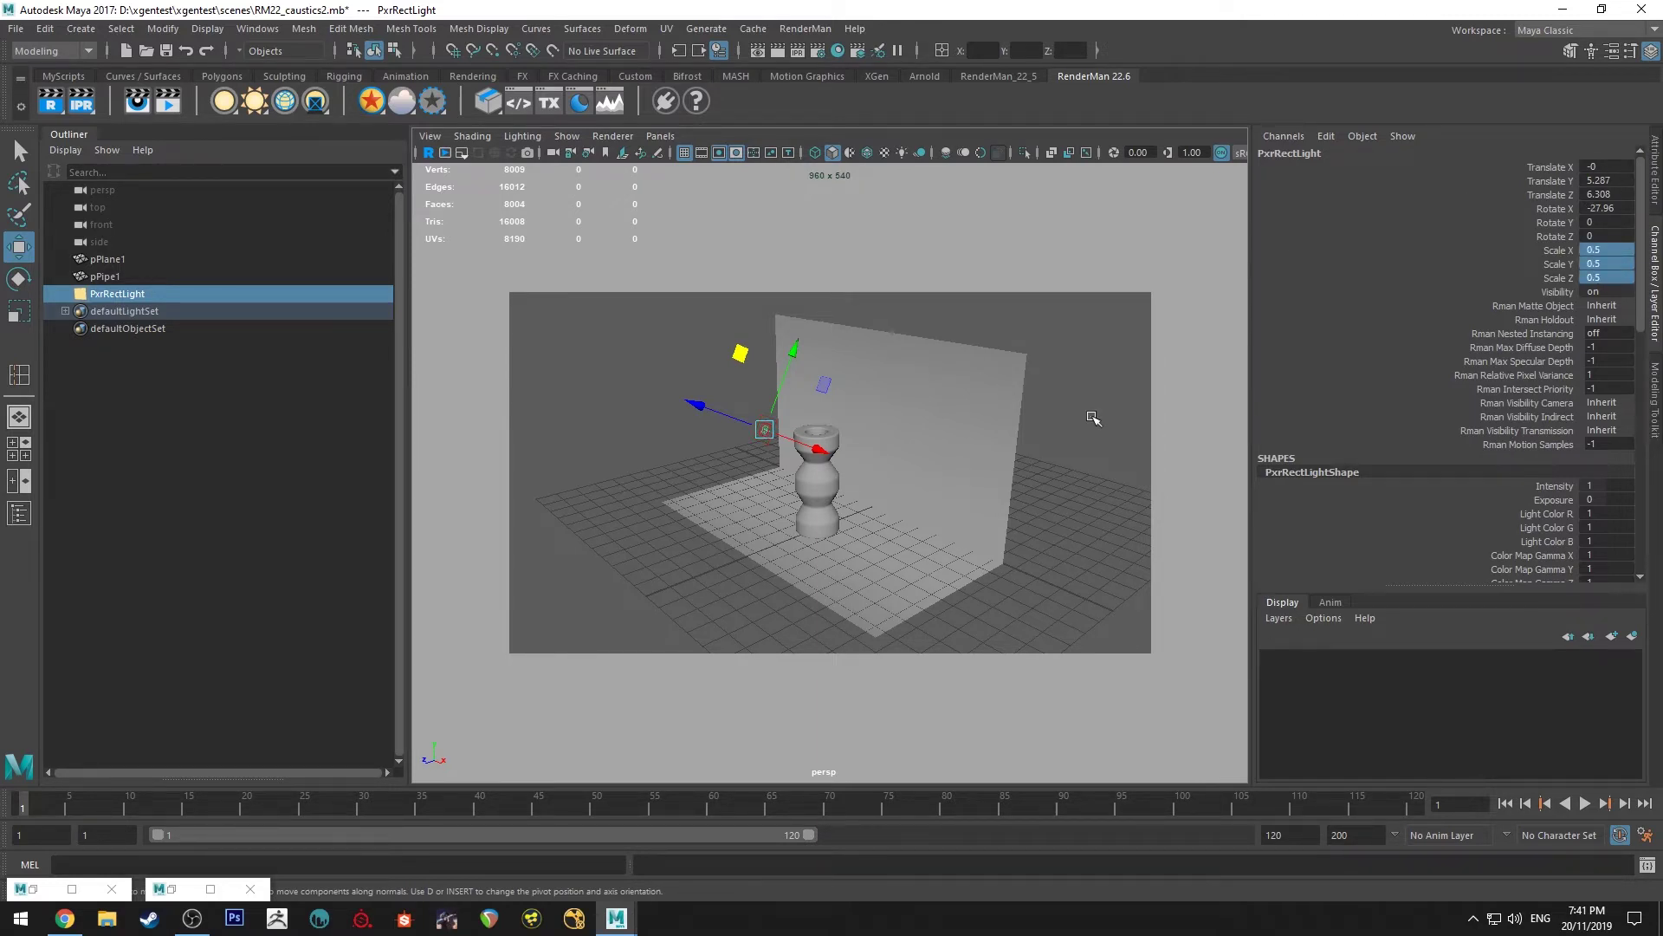
click(1083, 225)
key(ctrl+s)
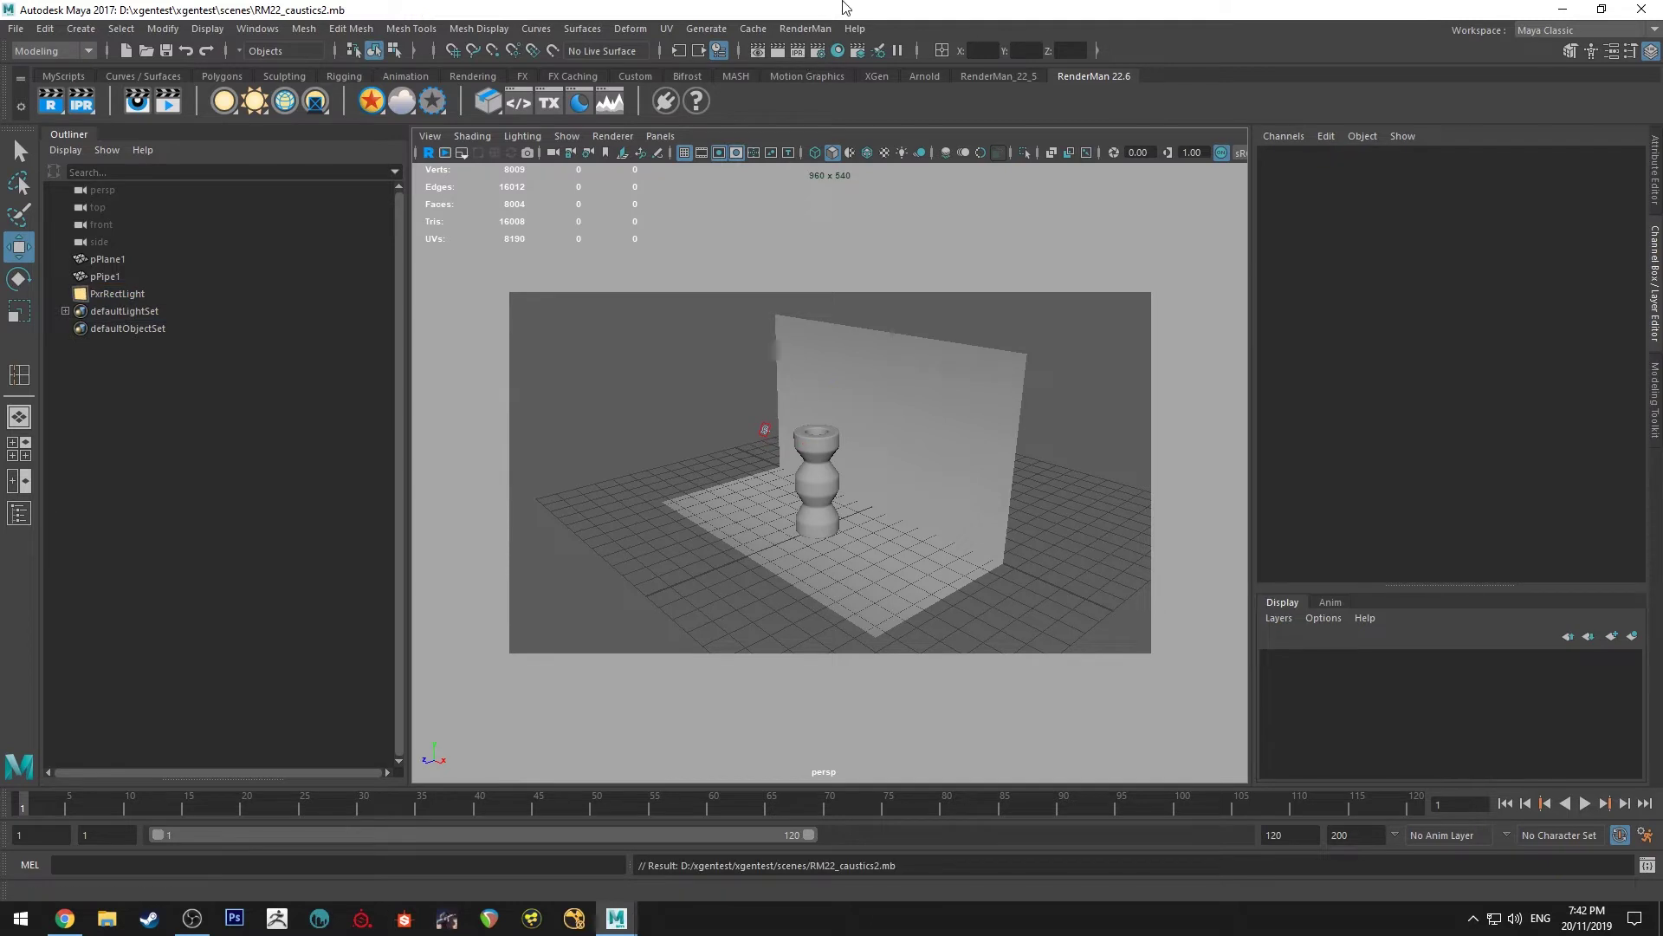
click(797, 53)
Set the PxrRectLight's intensity to 100 and exposure to 2.
click(765, 429)
key(ctrl+a)
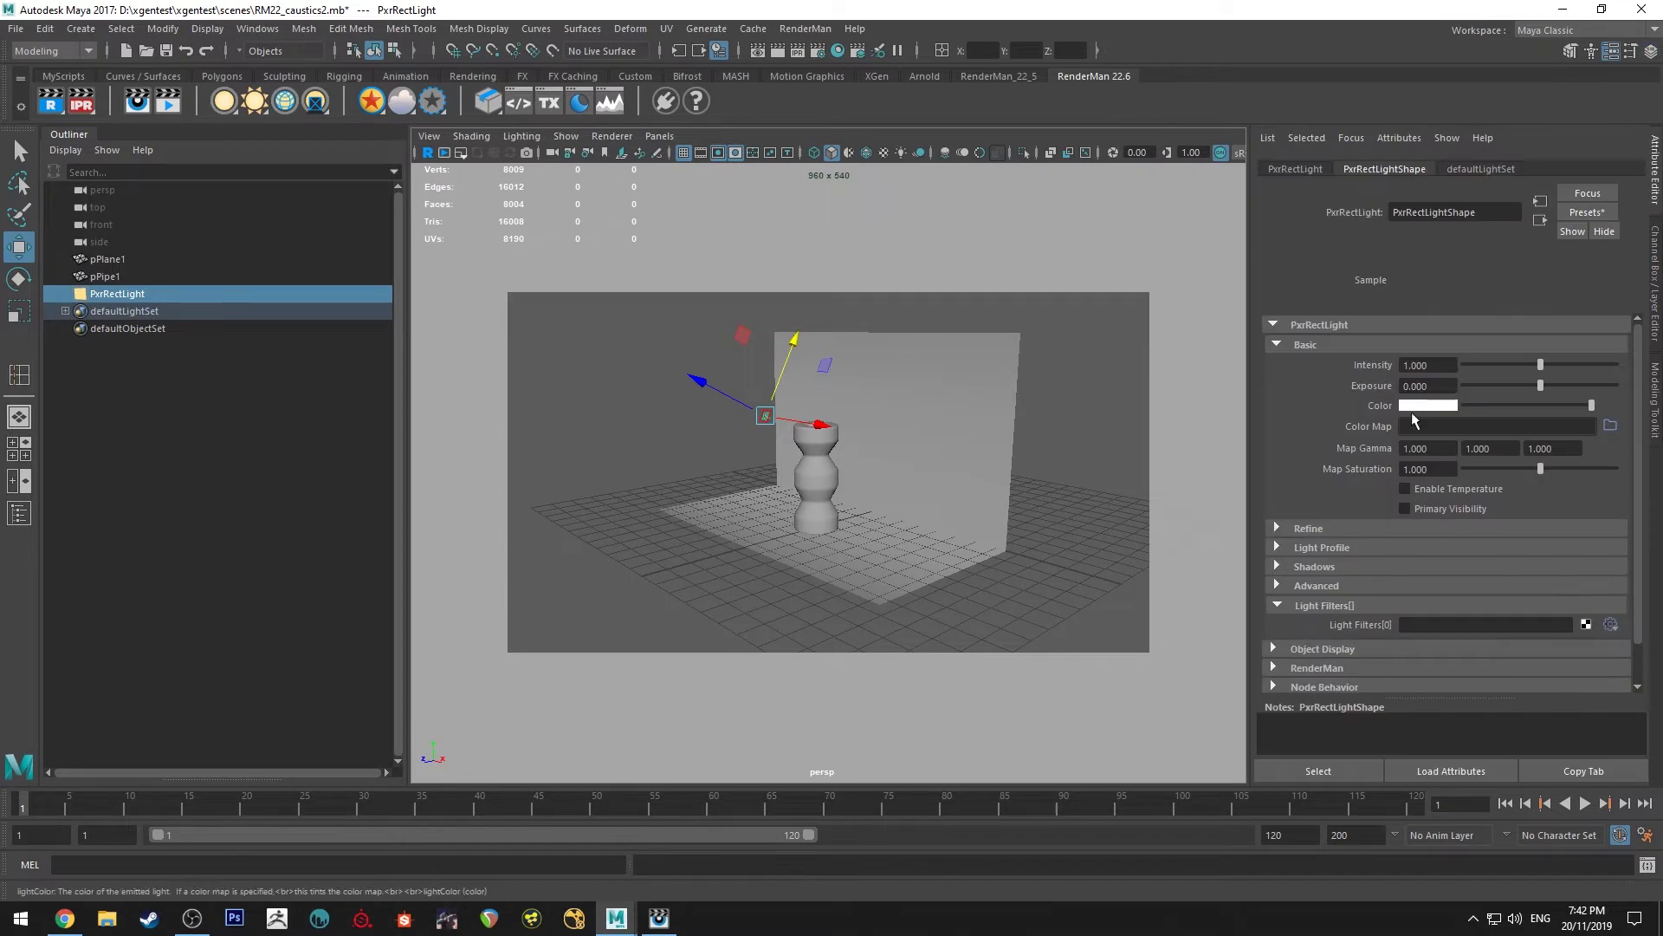
click(1425, 364)
text(20)
key(Return)
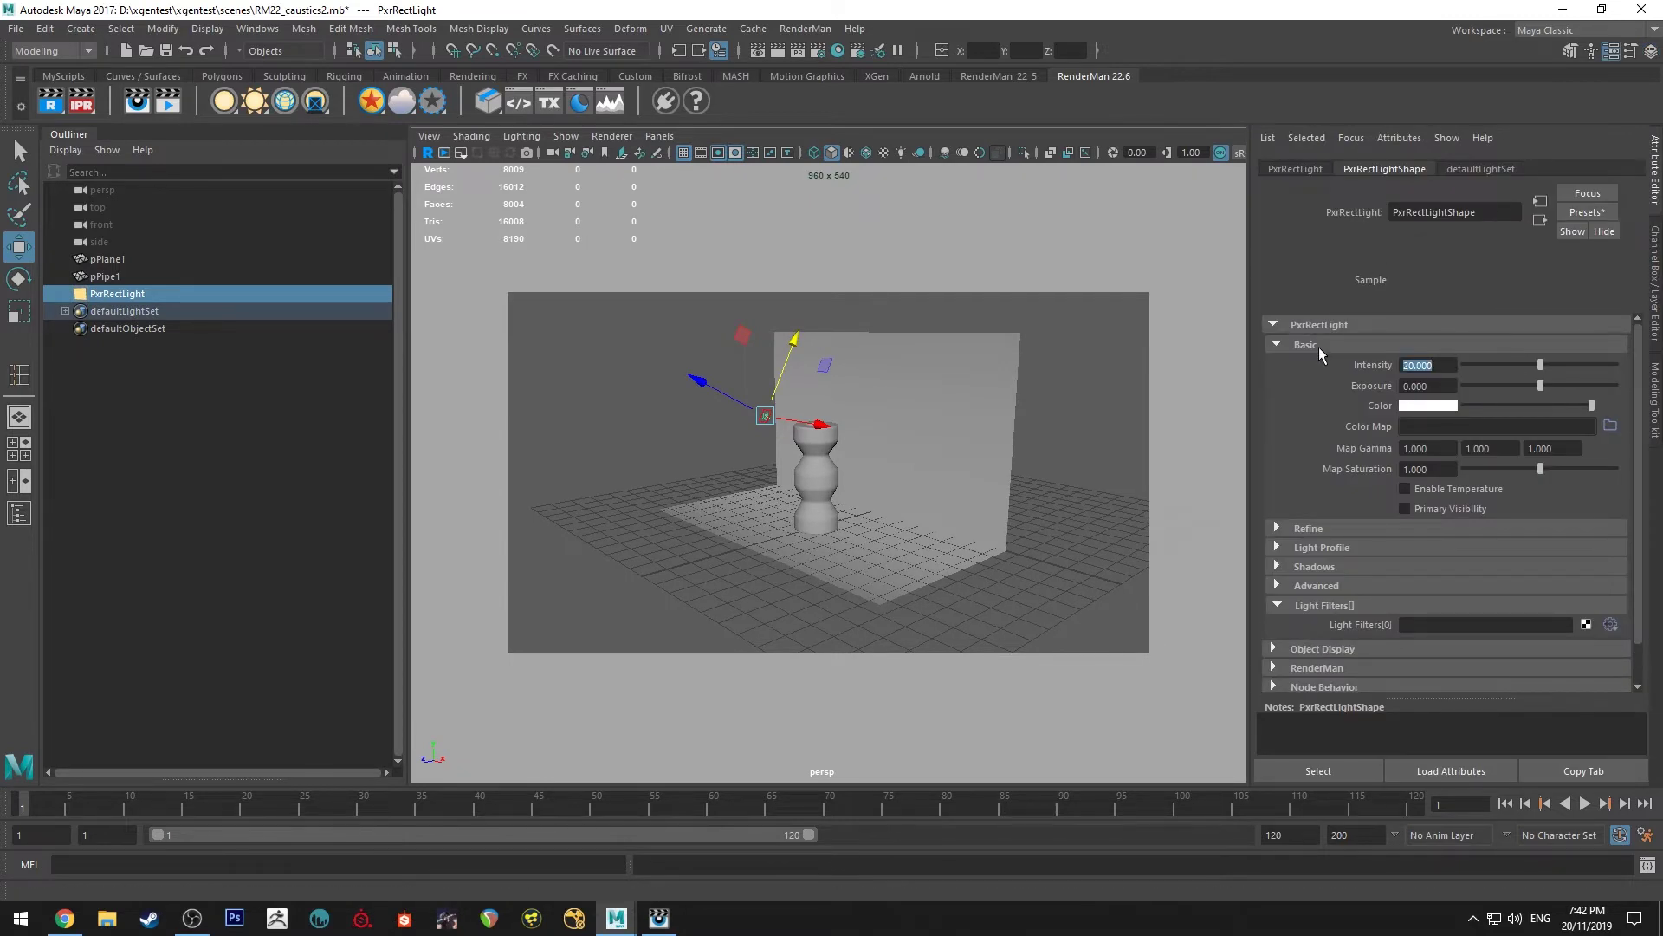
text(100)
key(Return)
key(Tab)
text(2)
key(Return)
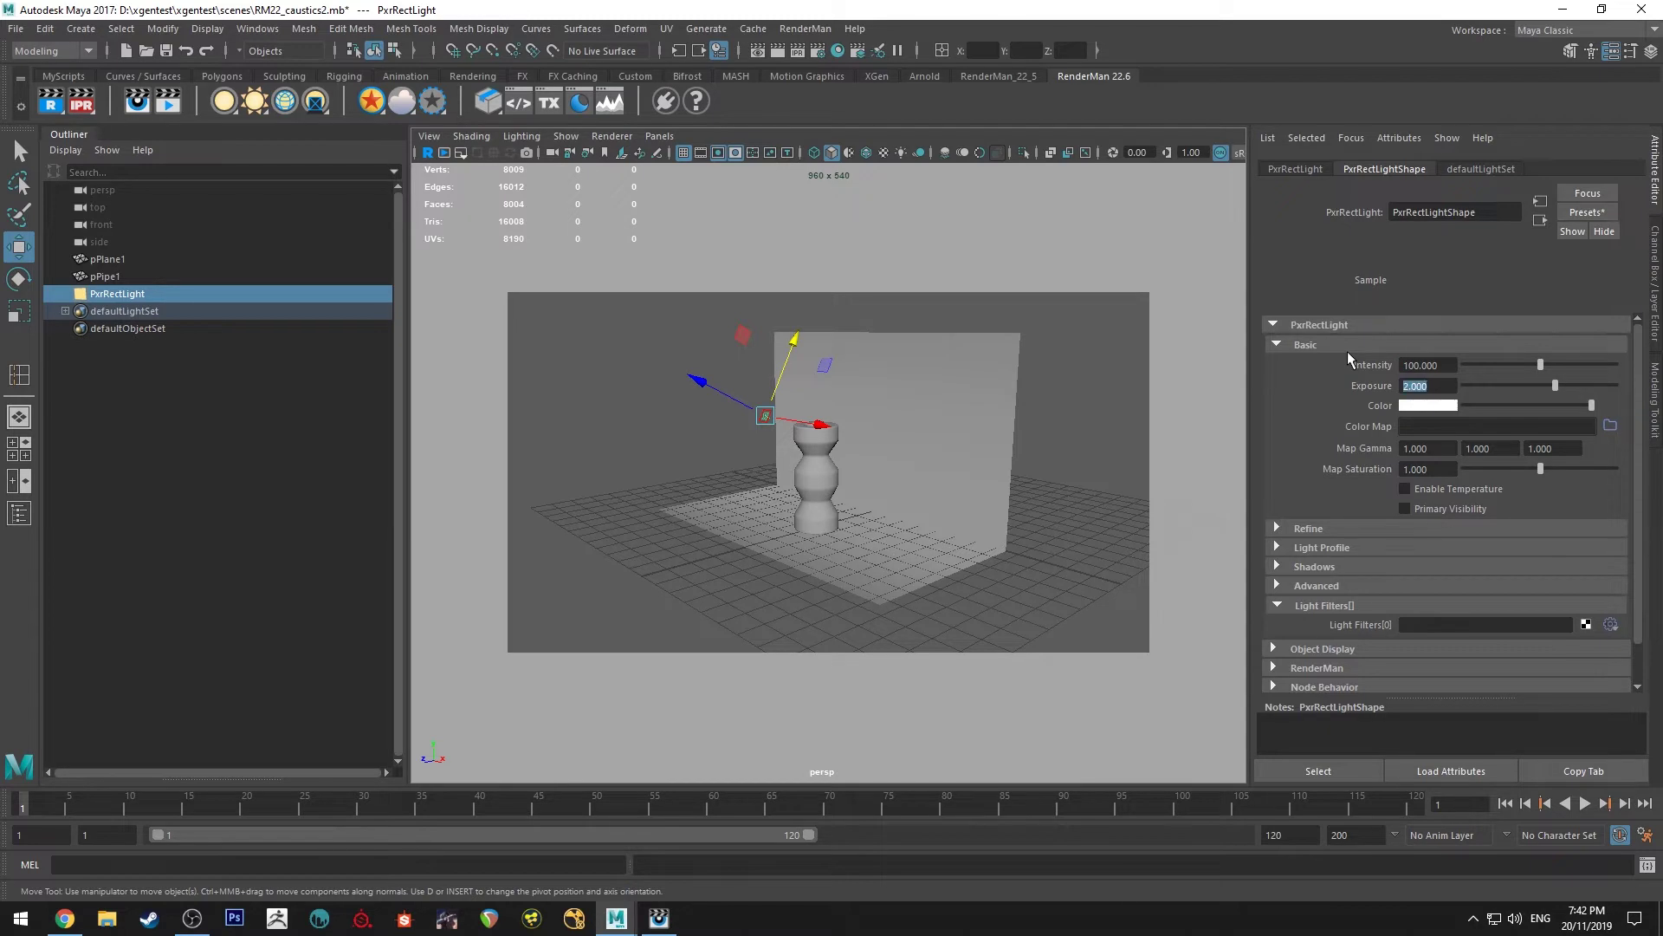
Switch to the it viewer and zoom in and back out on the glass pipe render.
key(alt+Tab)
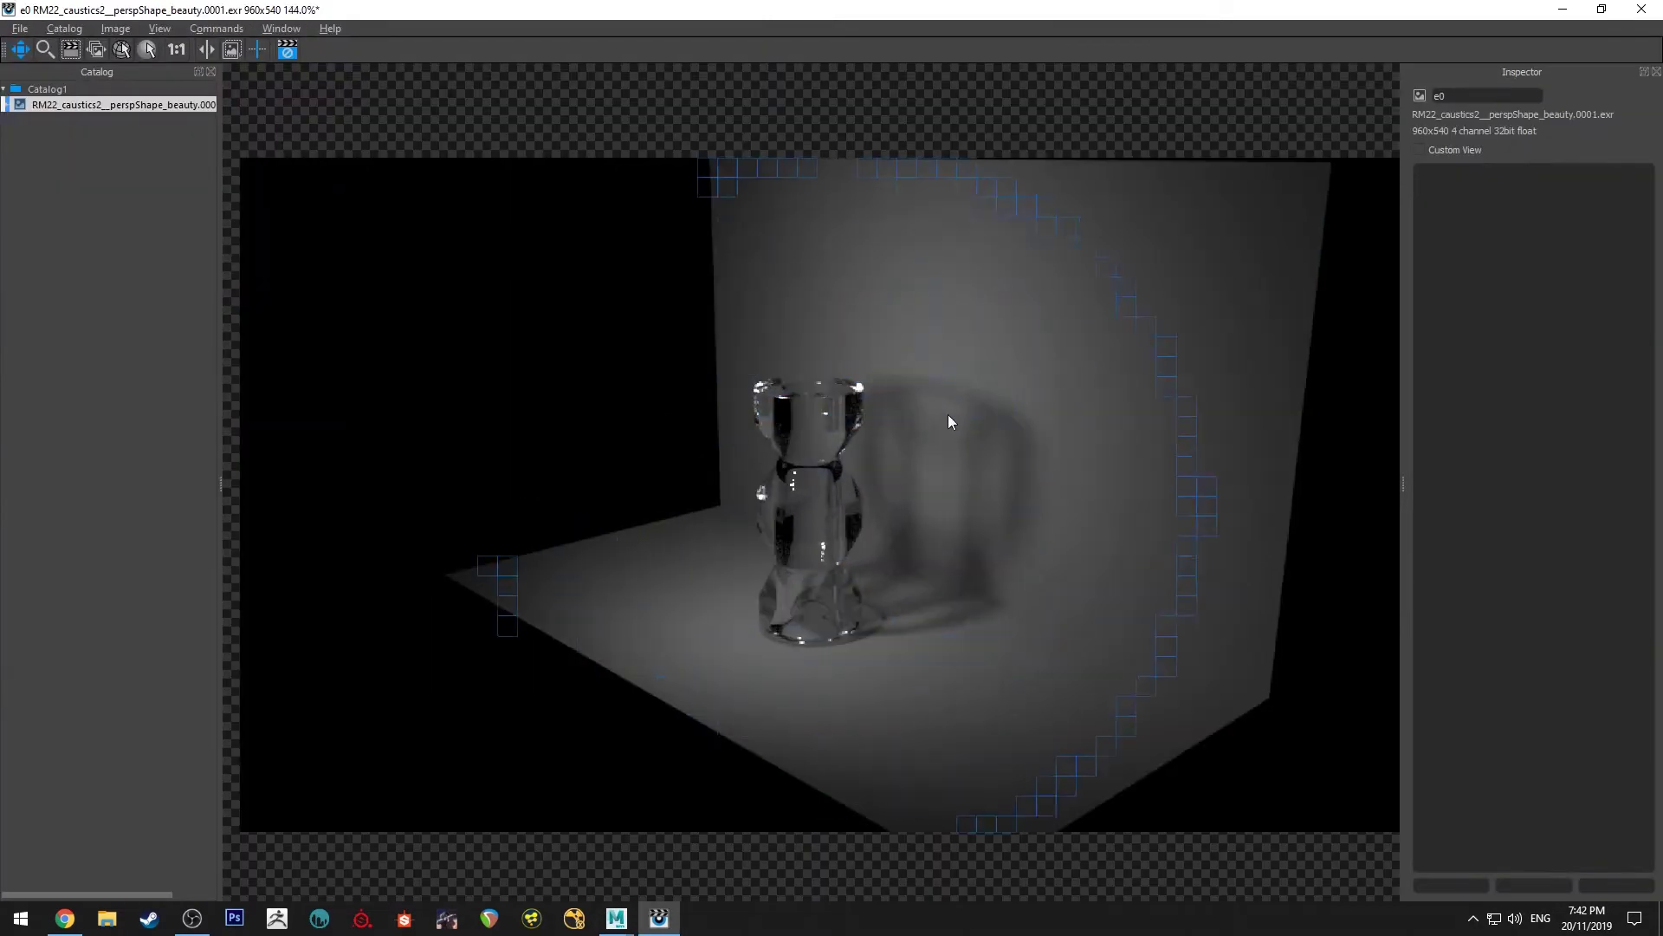
scroll(915, 423, up, 1)
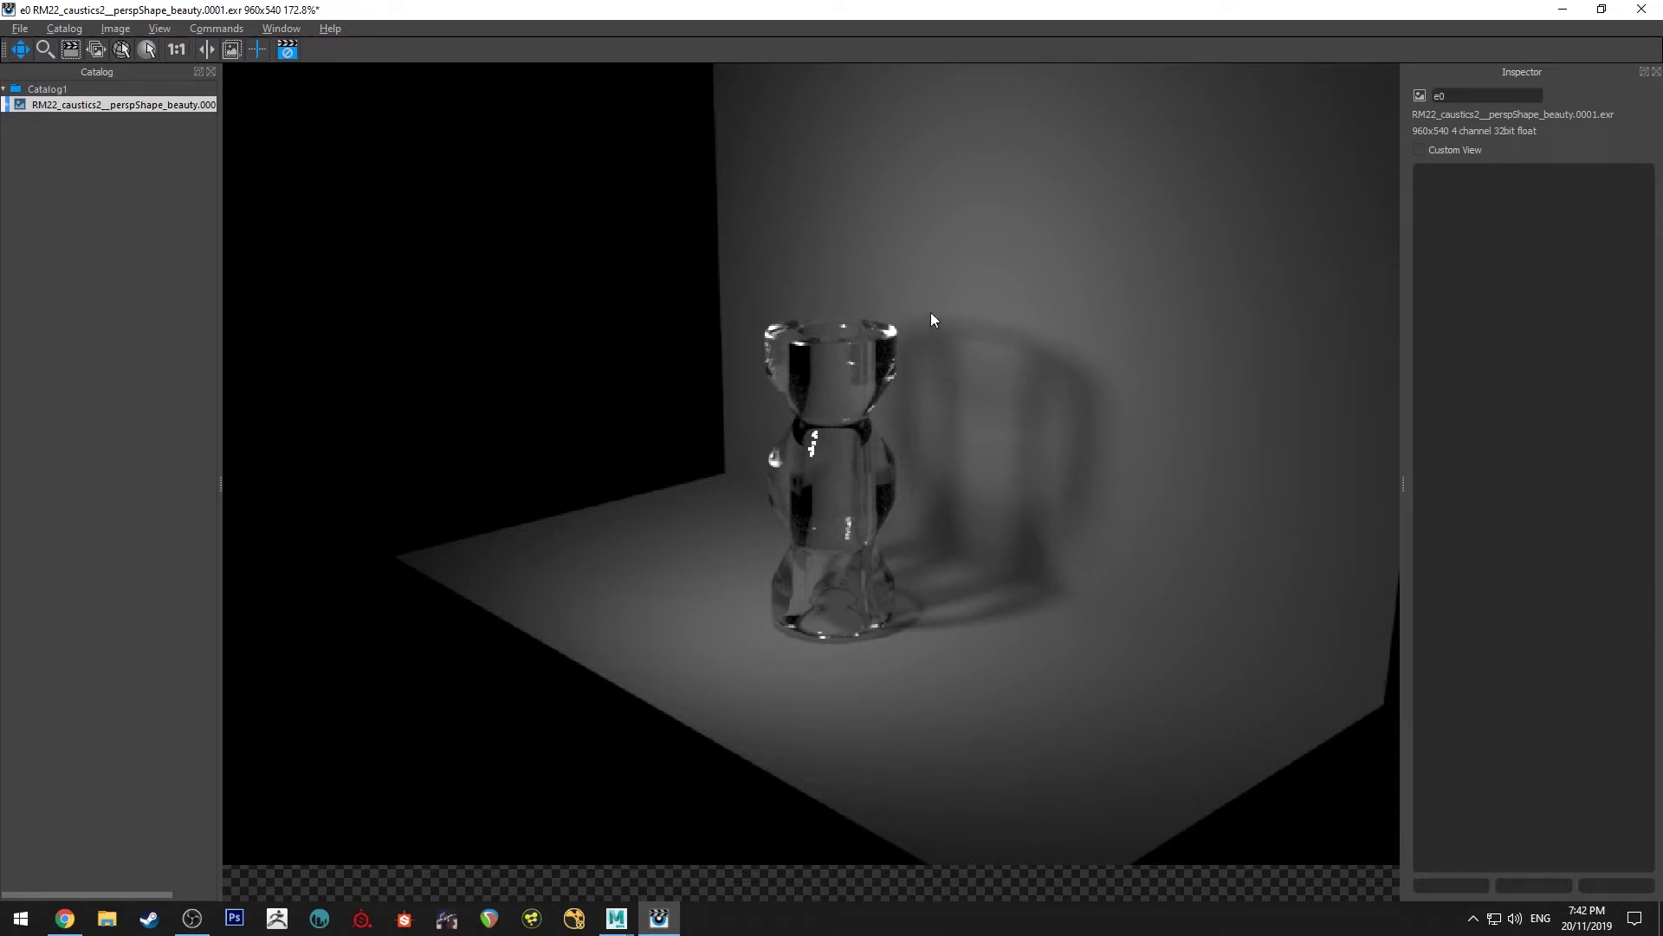
scroll(970, 379, up, 5)
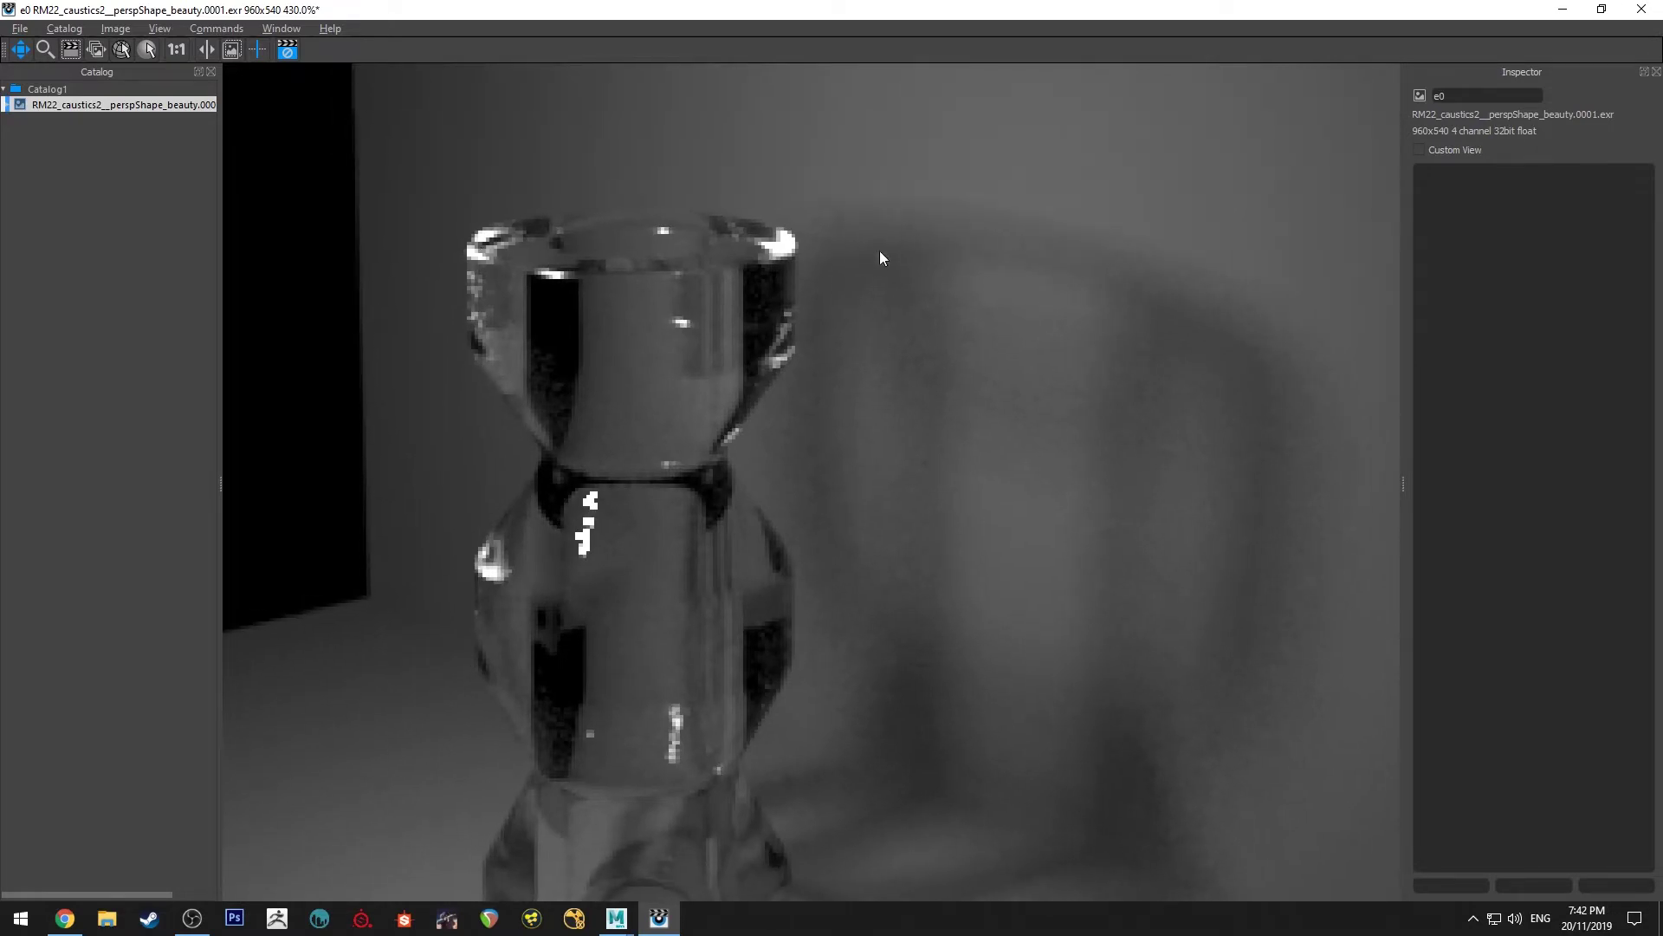
scroll(950, 303, down, 5)
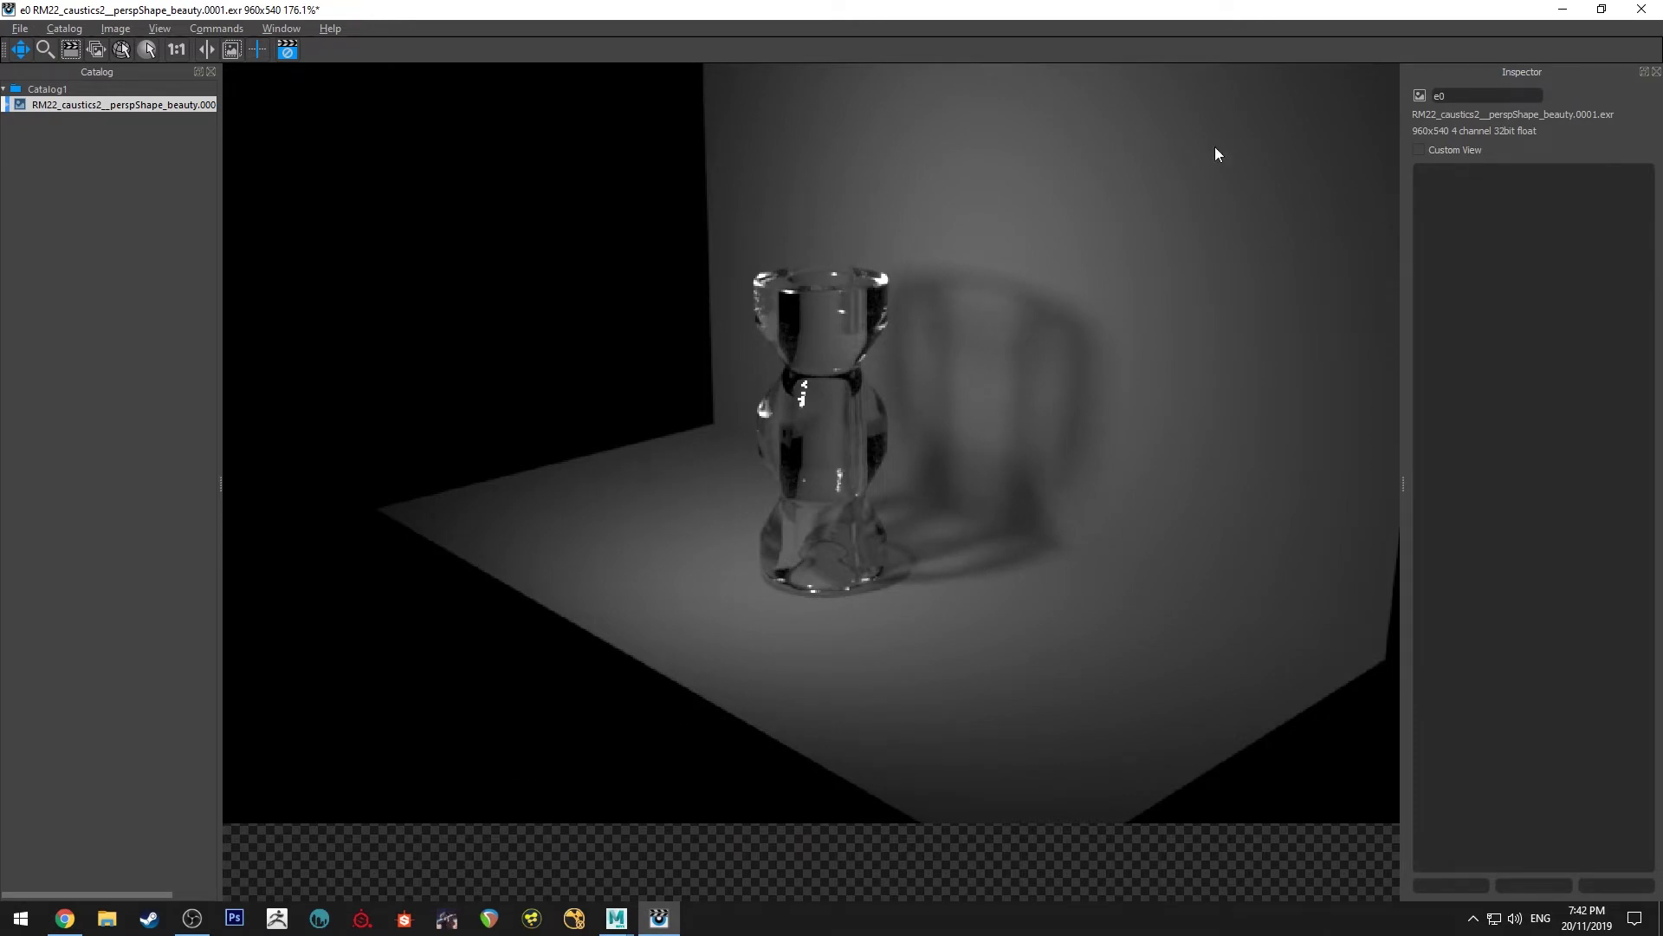
Stop the render, reselect the rect light, and open Render Settings on the RenderMan tab.
click(288, 50)
key(alt+Tab)
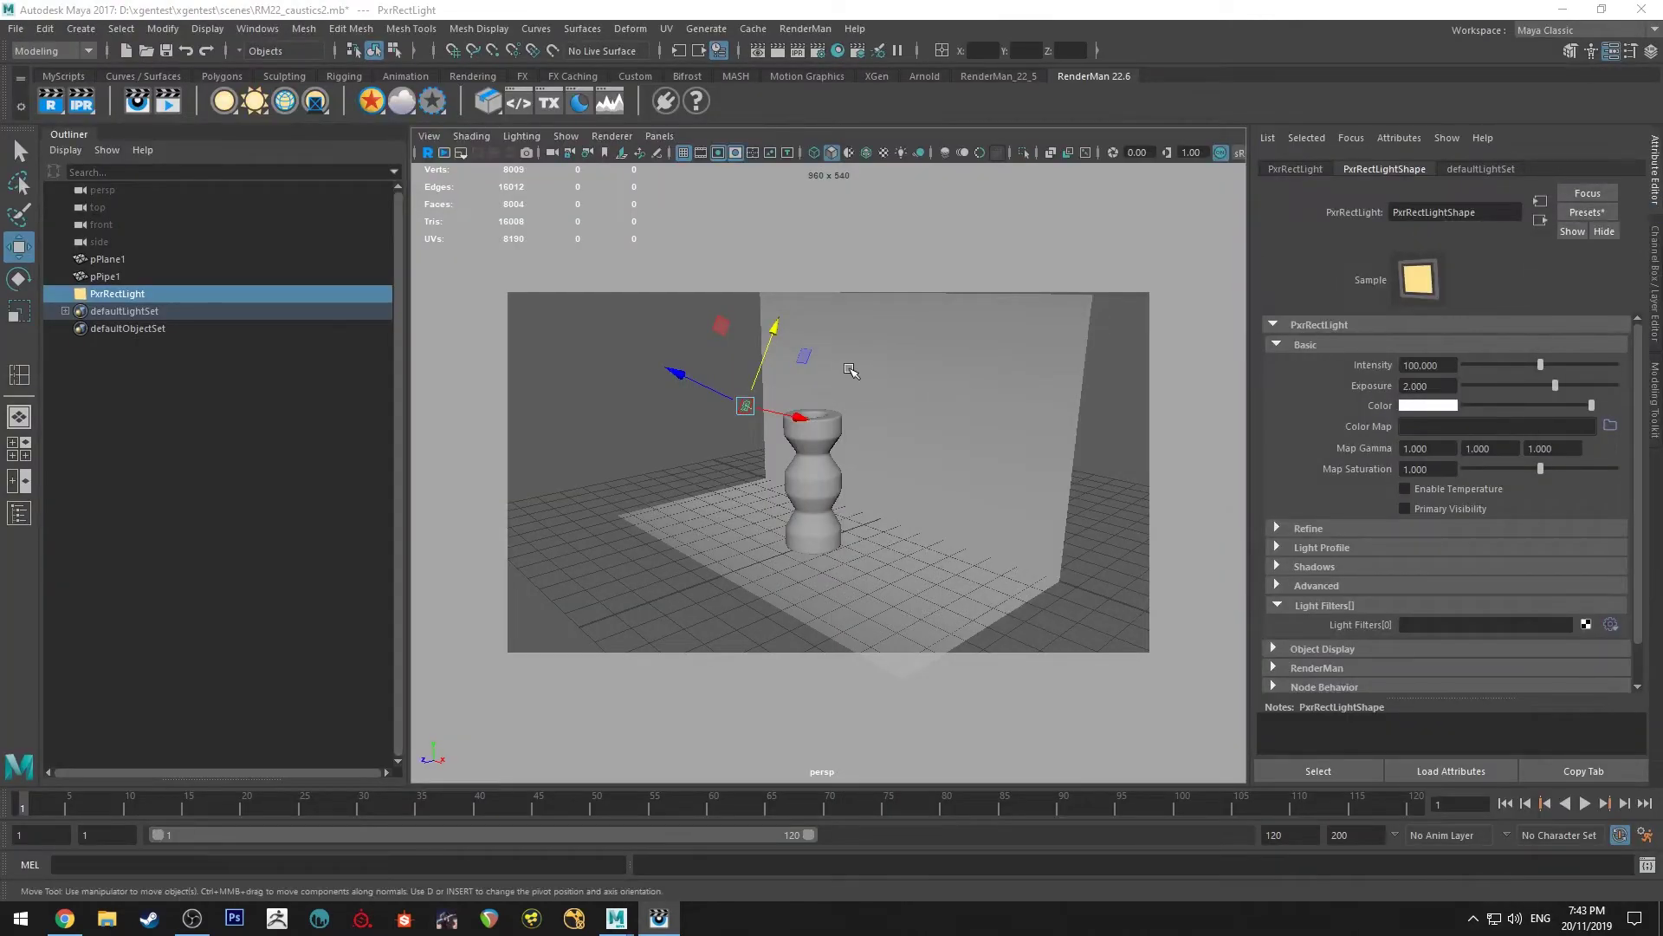
click(683, 347)
click(747, 406)
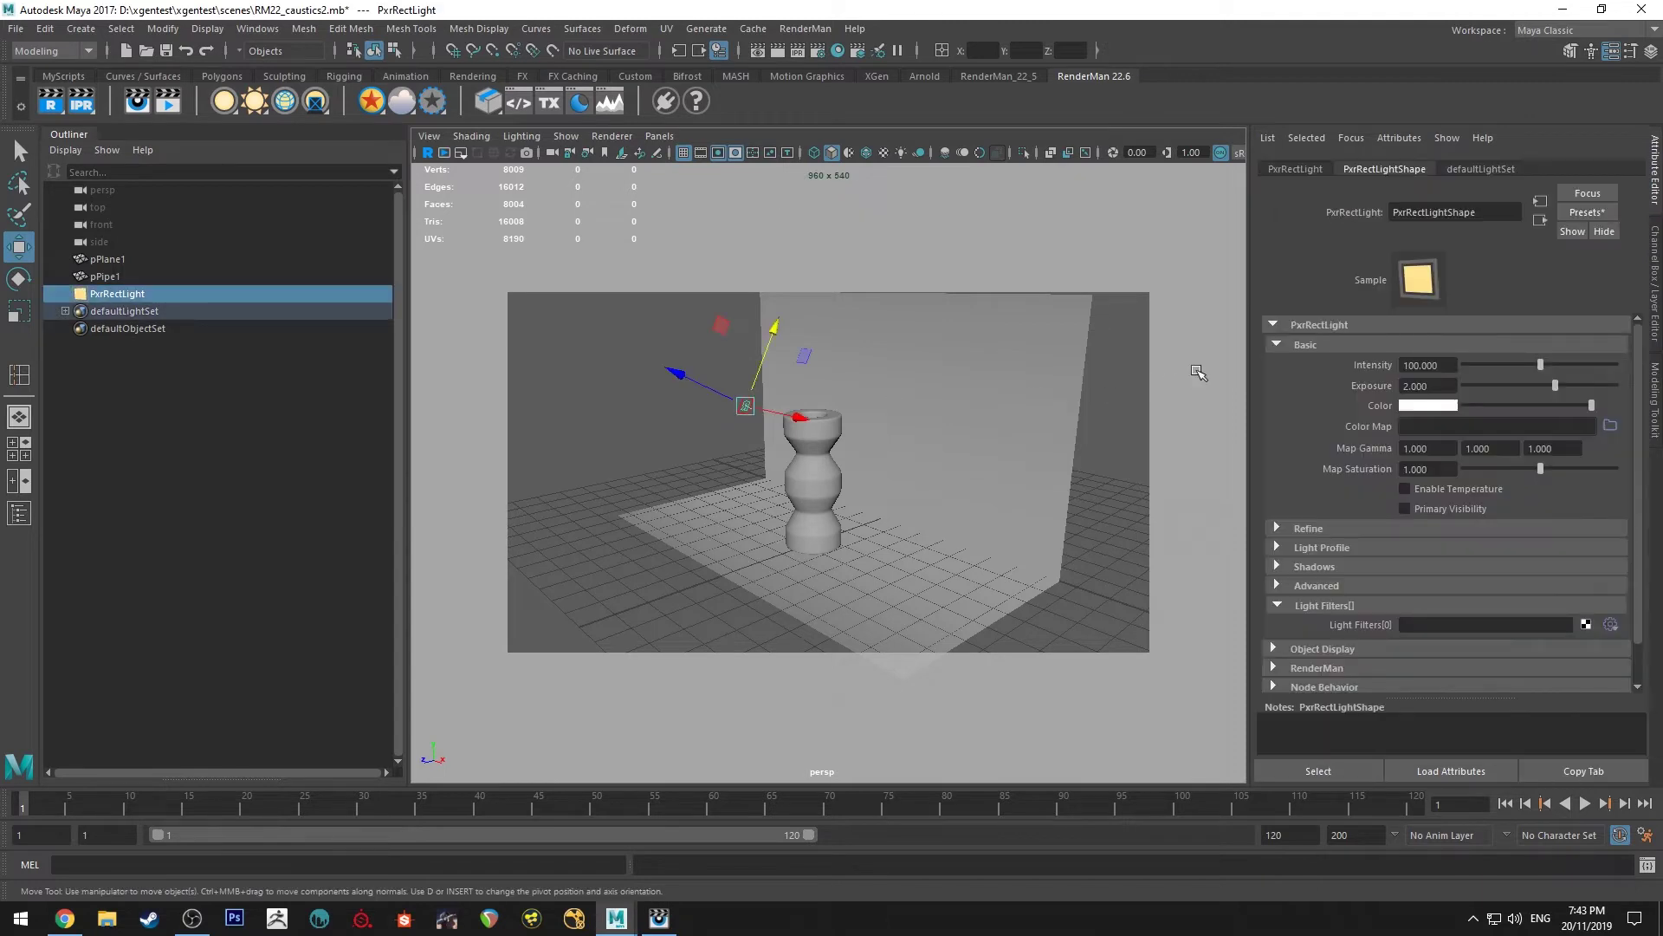
click(818, 54)
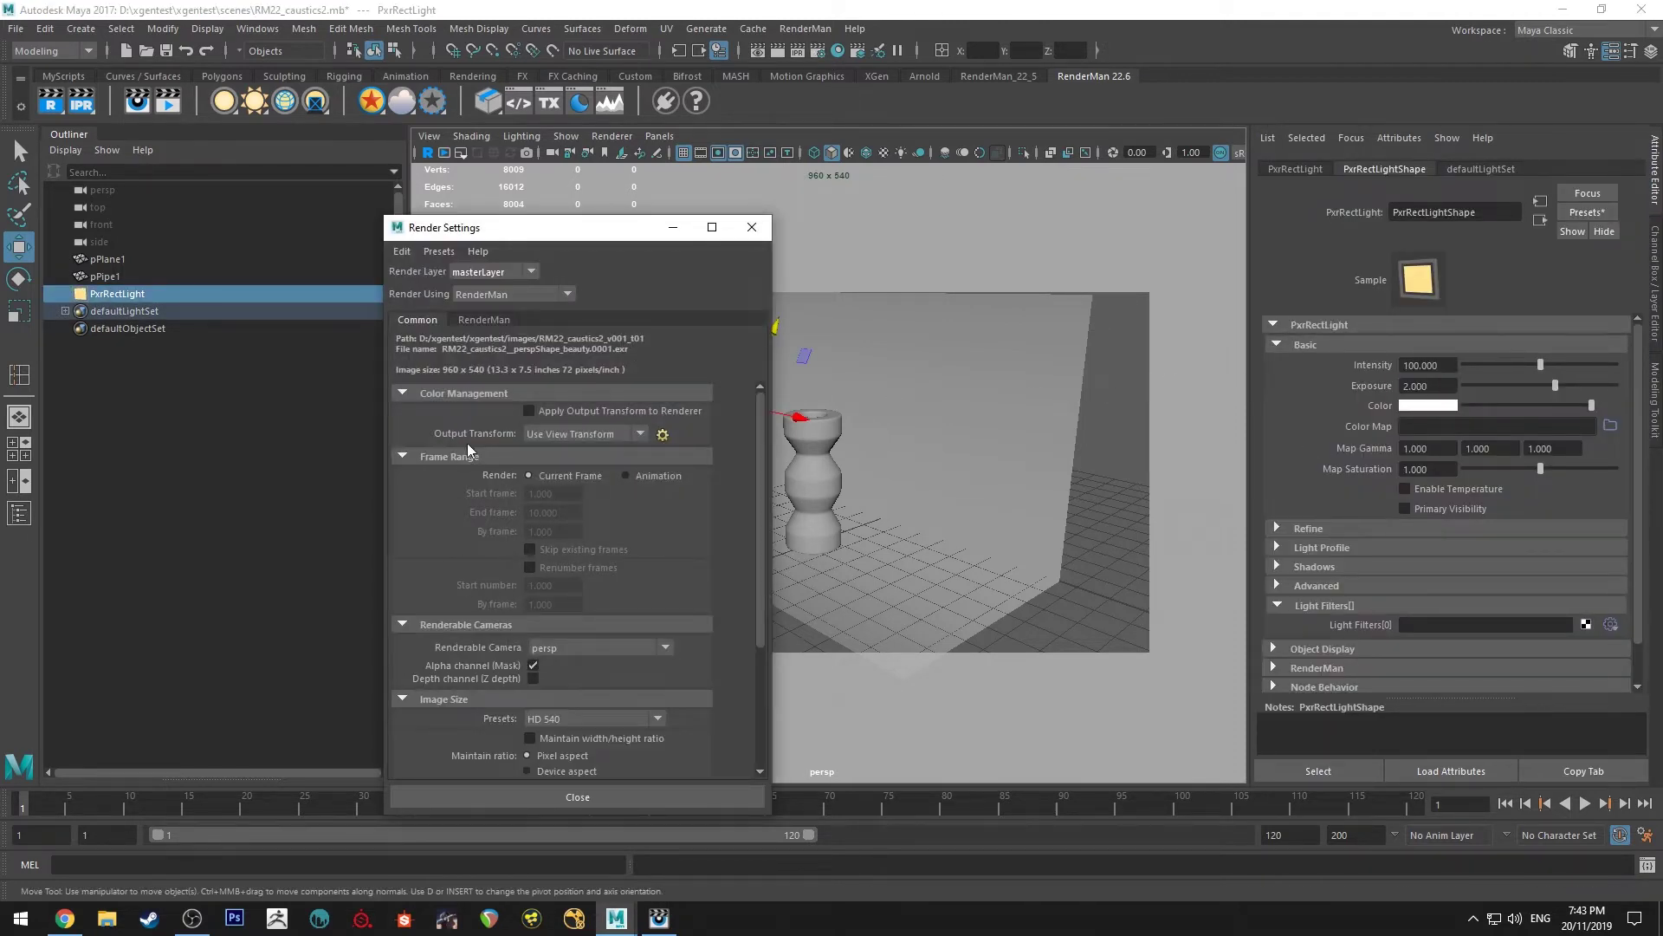
click(478, 320)
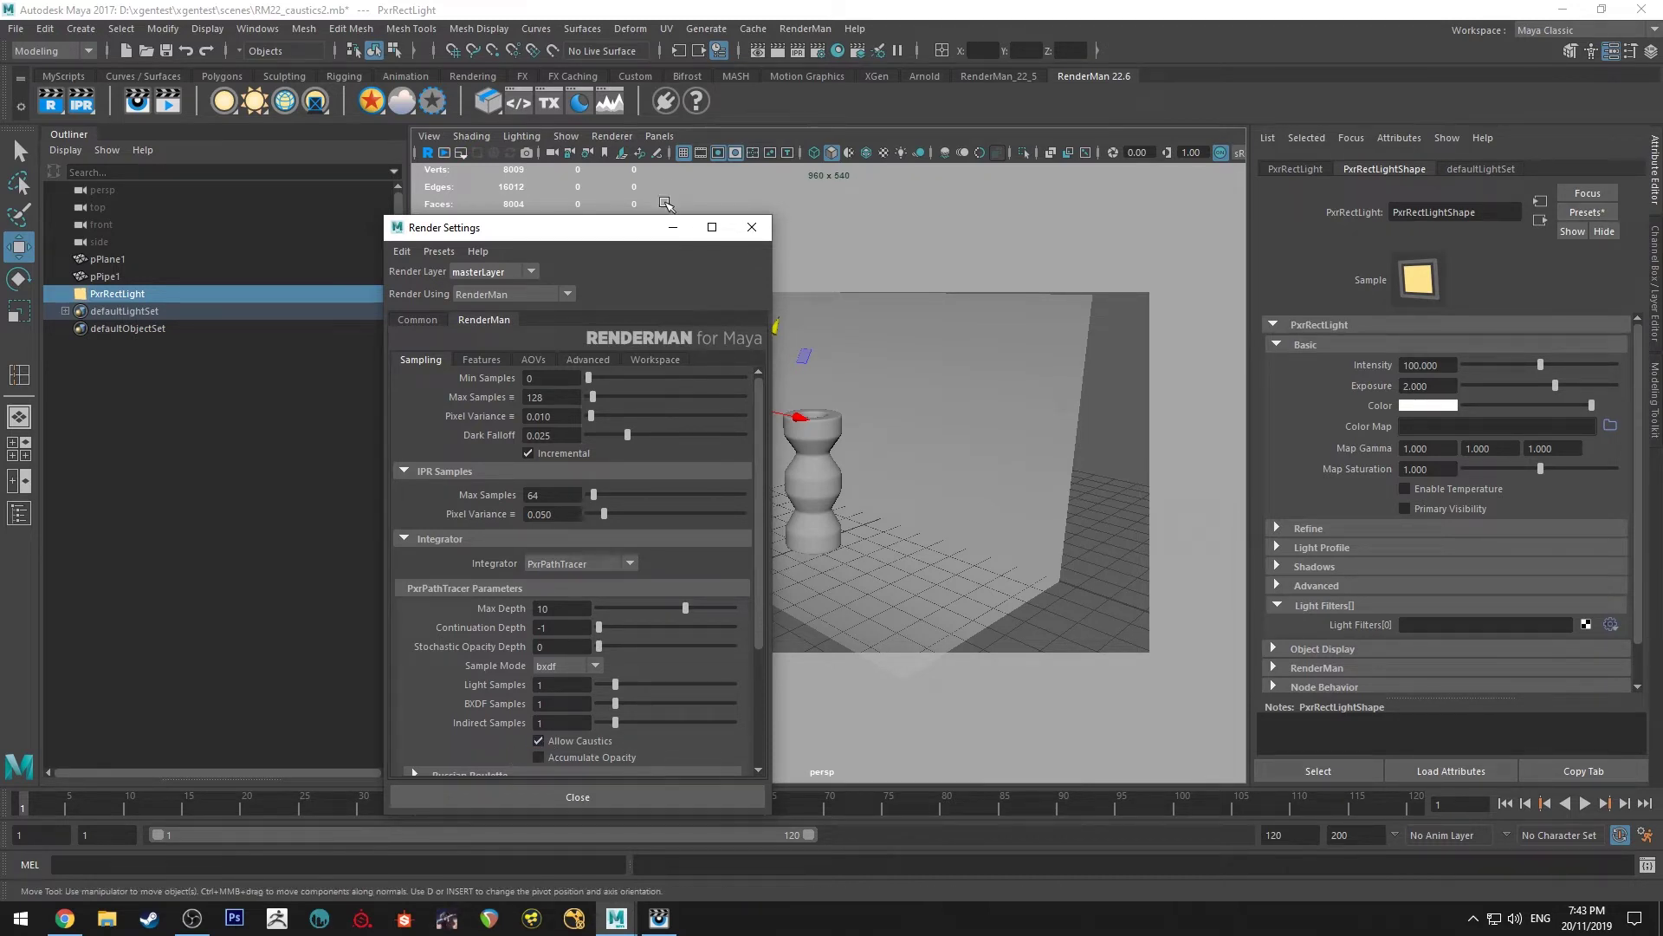
Close Render Settings, run a new IPR render, stop it, and zoom in on the caustic noise.
click(750, 228)
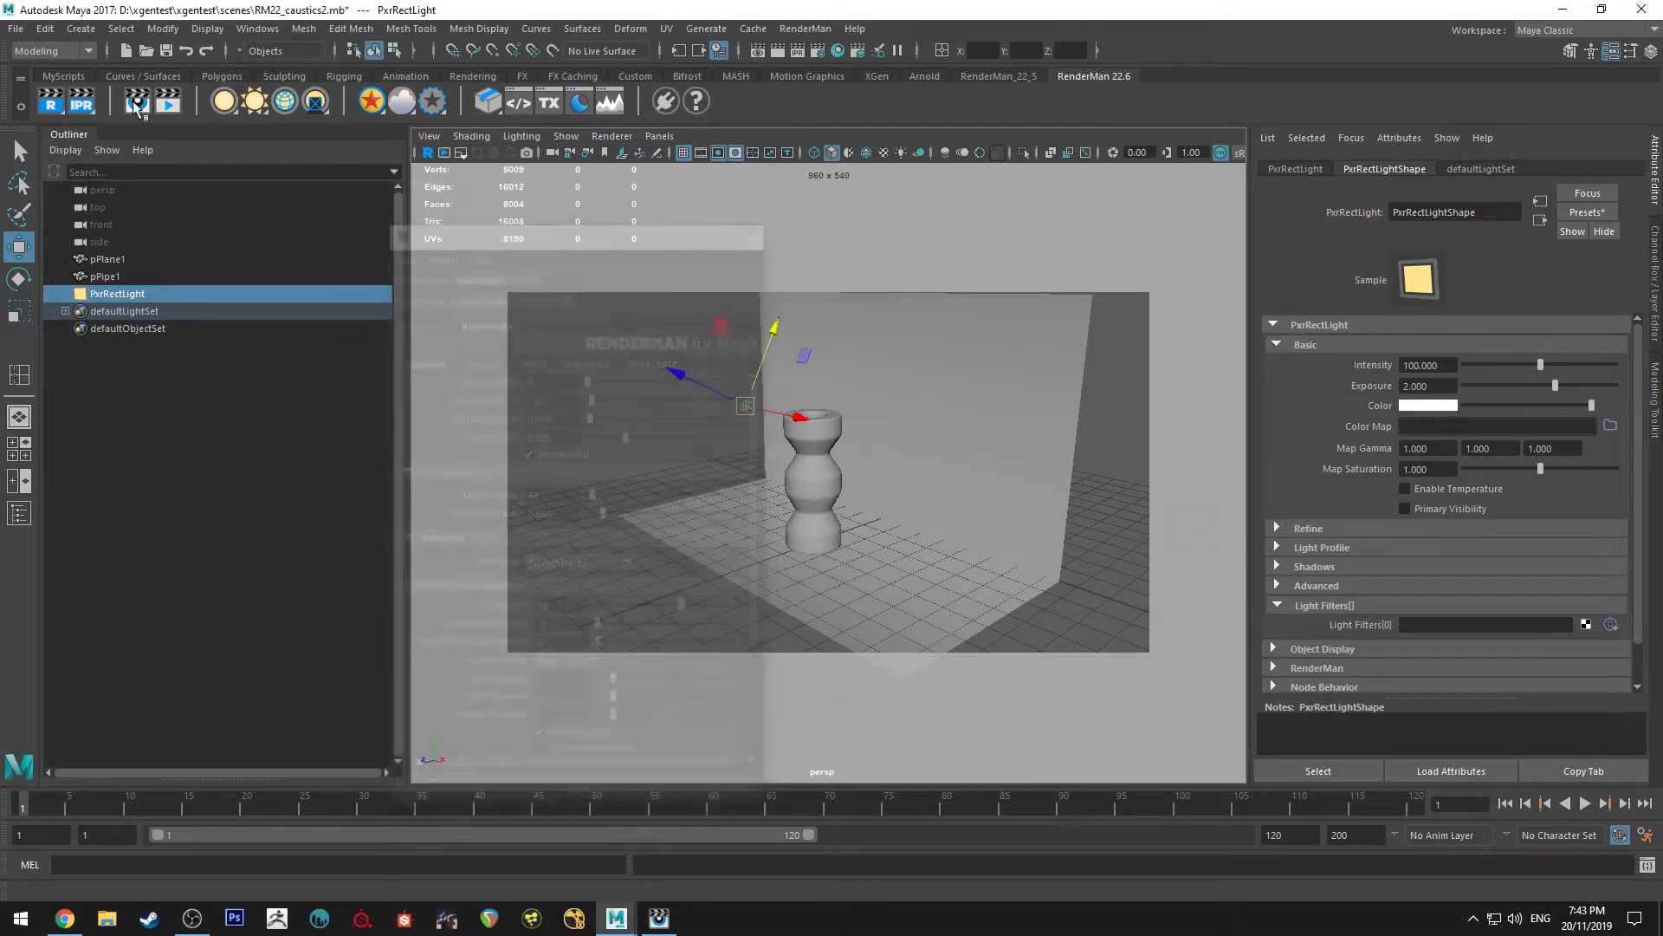
click(81, 101)
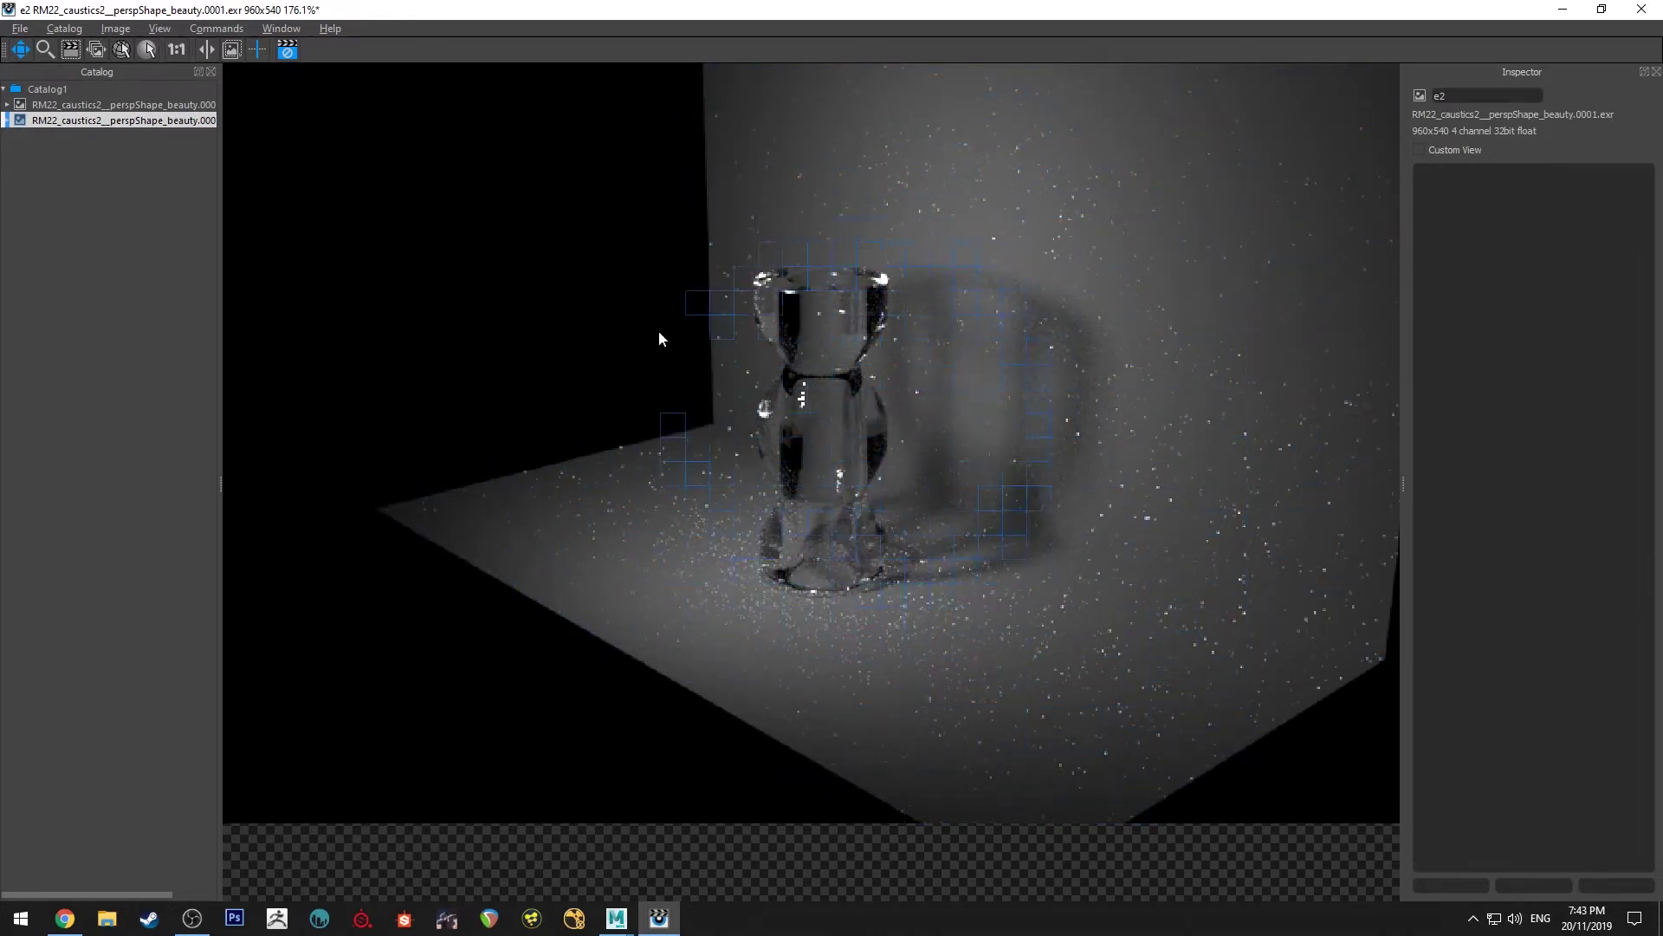
click(286, 50)
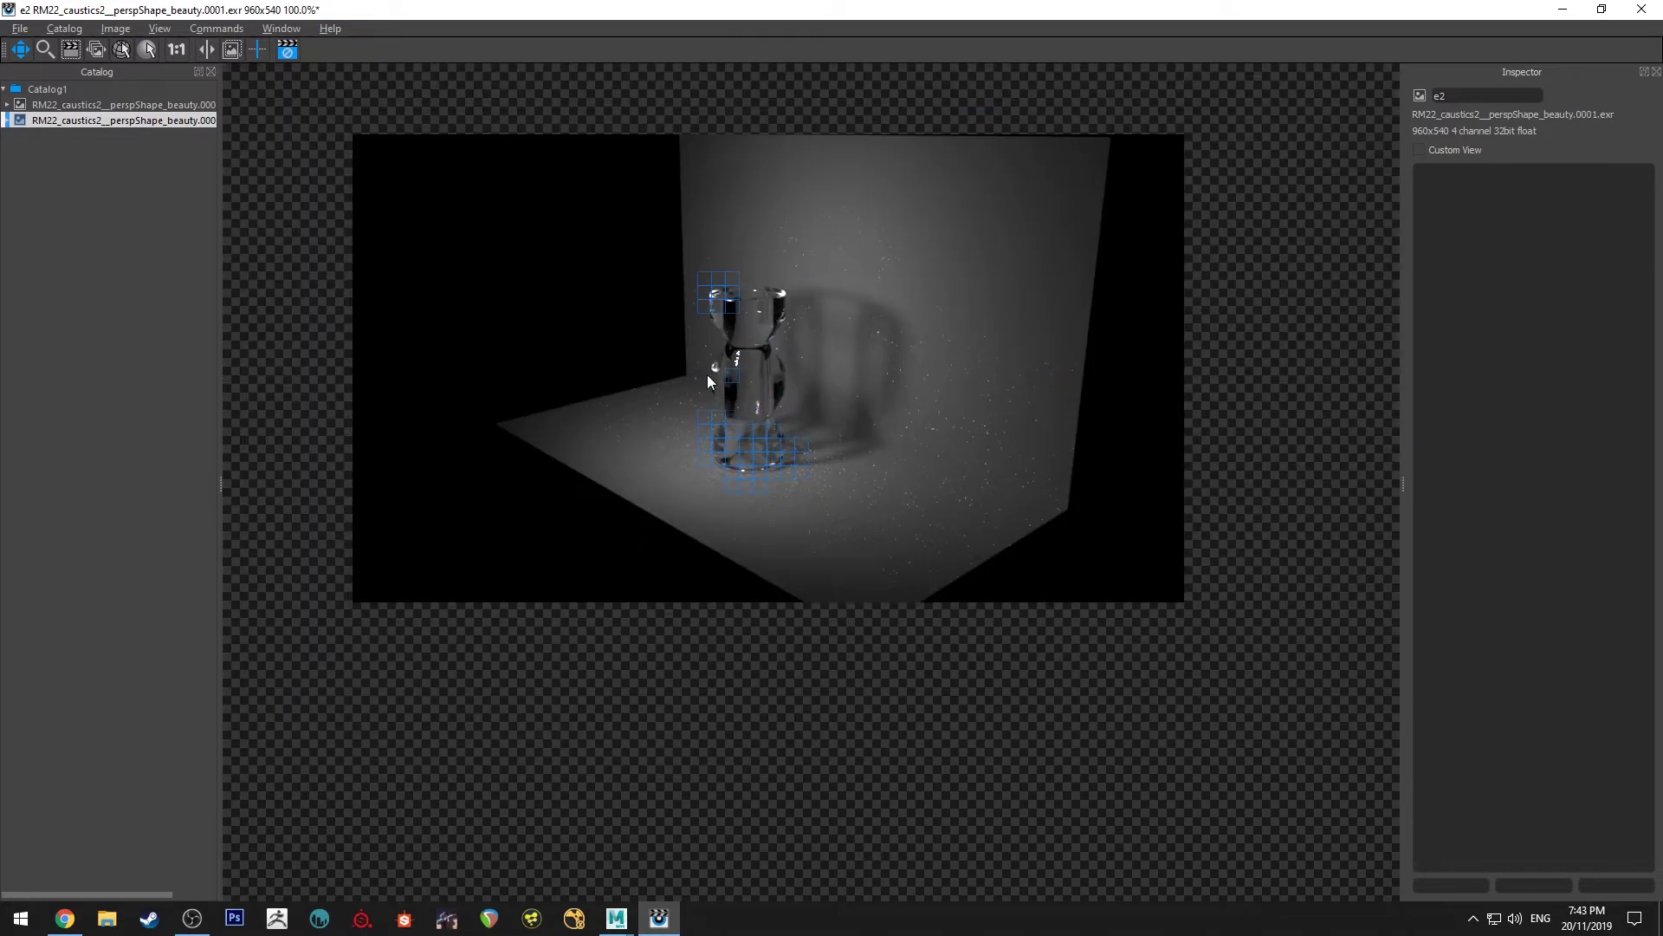
scroll(685, 363, up, 4)
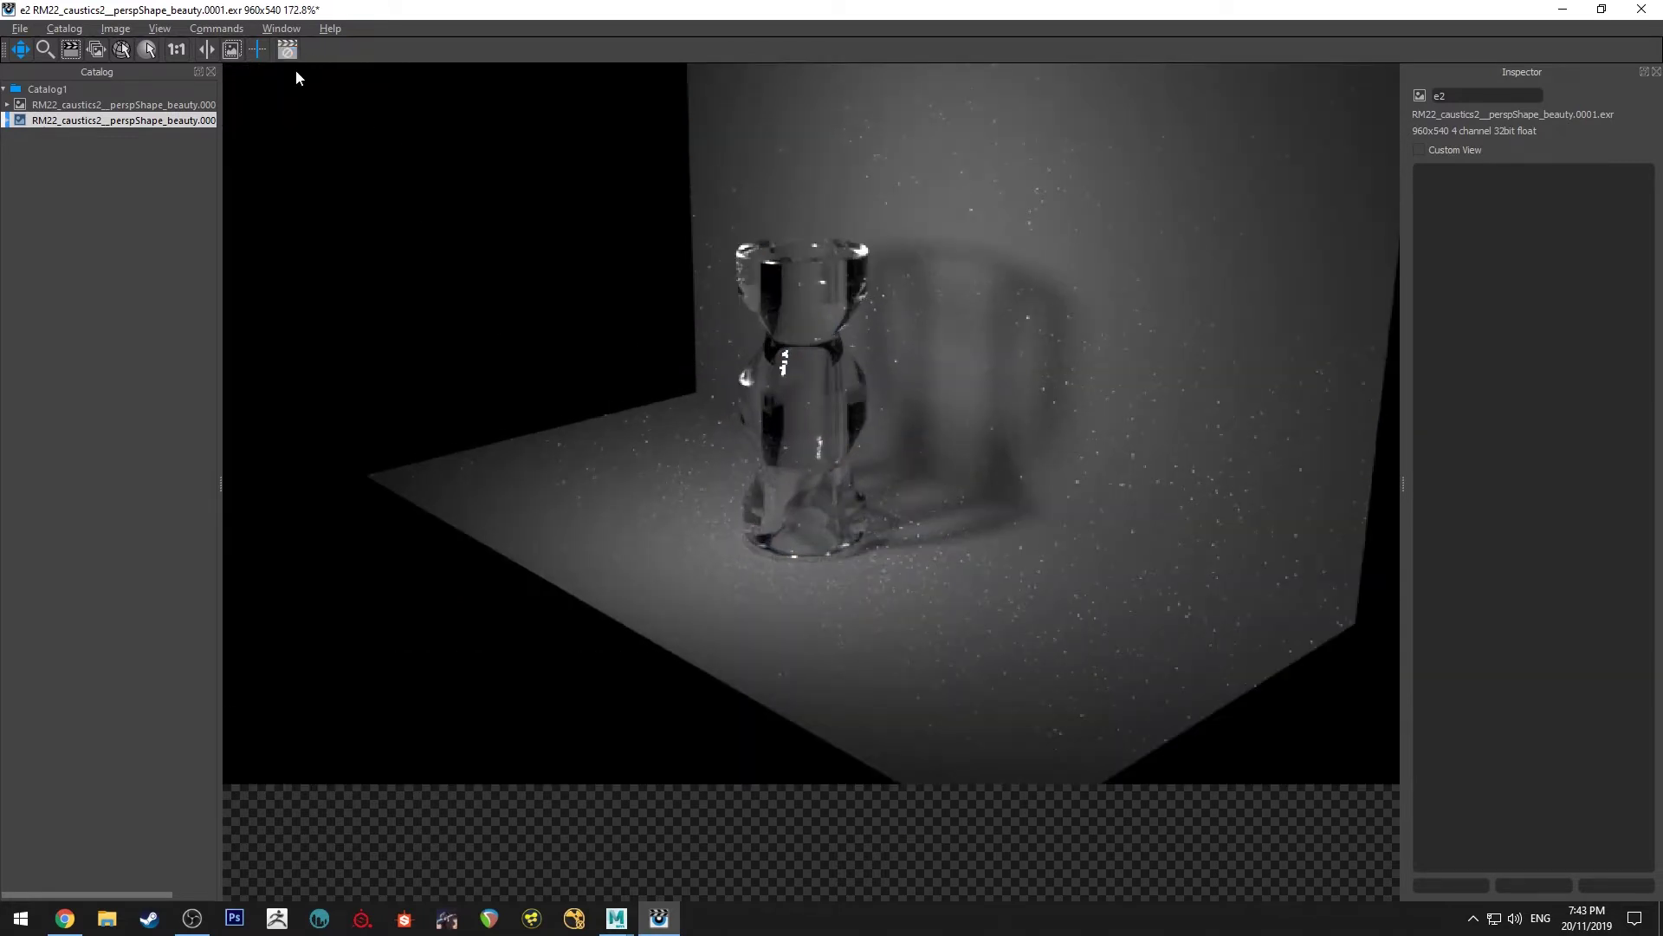
In Render Settings choose PxrVCM as the integrator, review its parameters, and minimize the window.
key(alt+Tab)
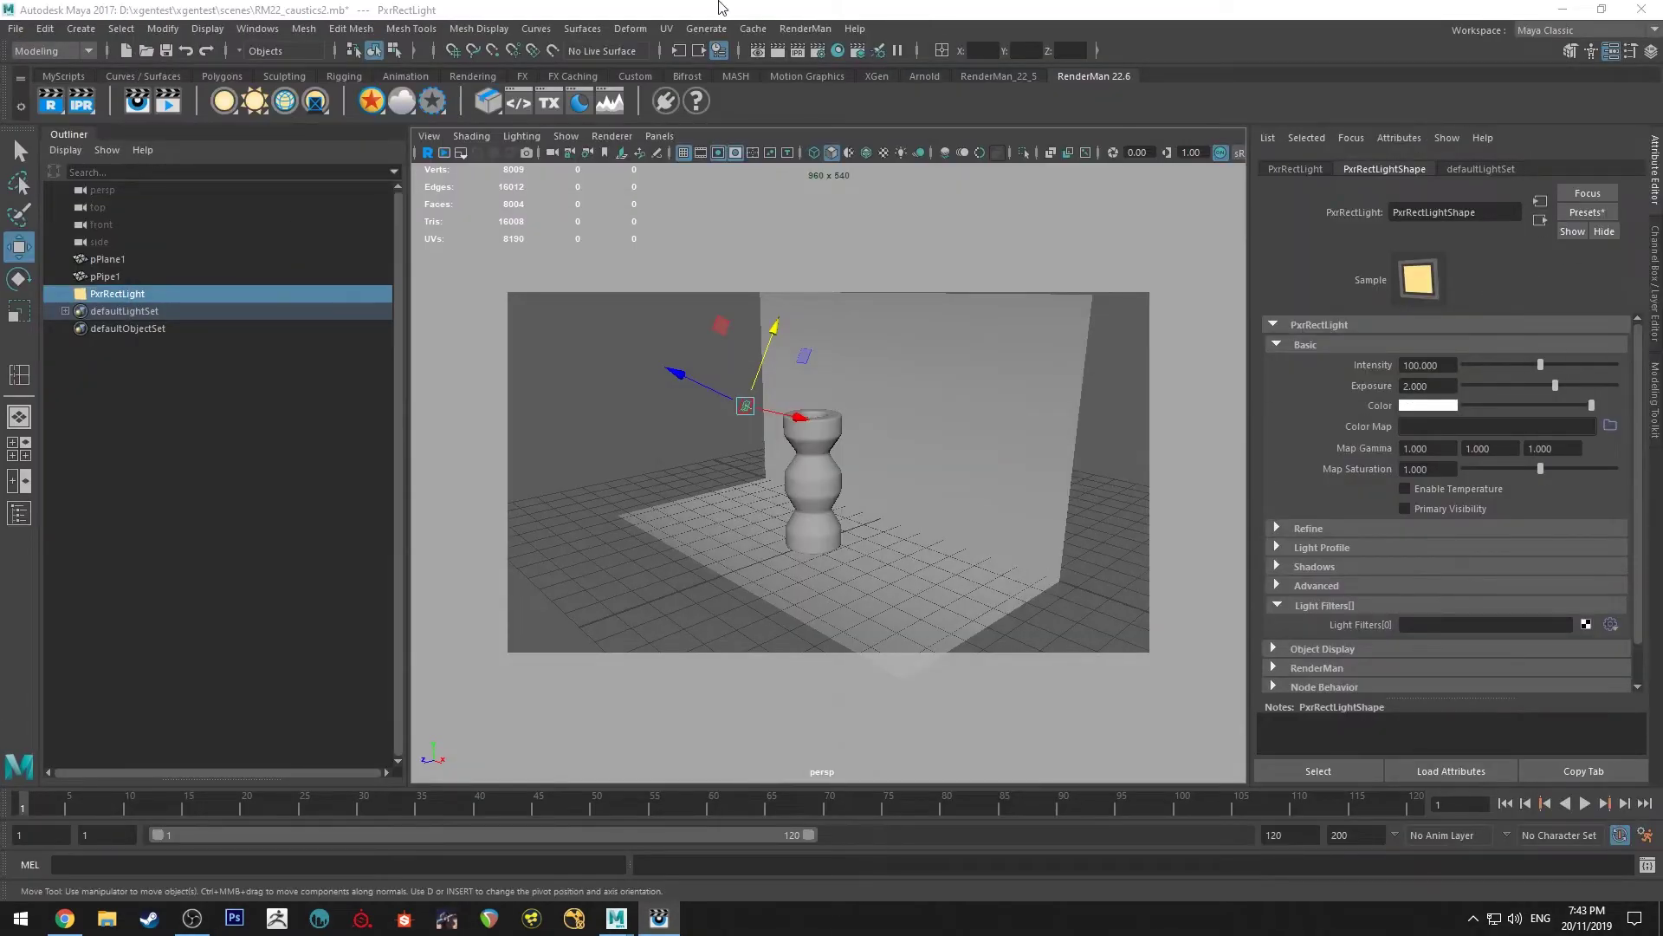
click(819, 50)
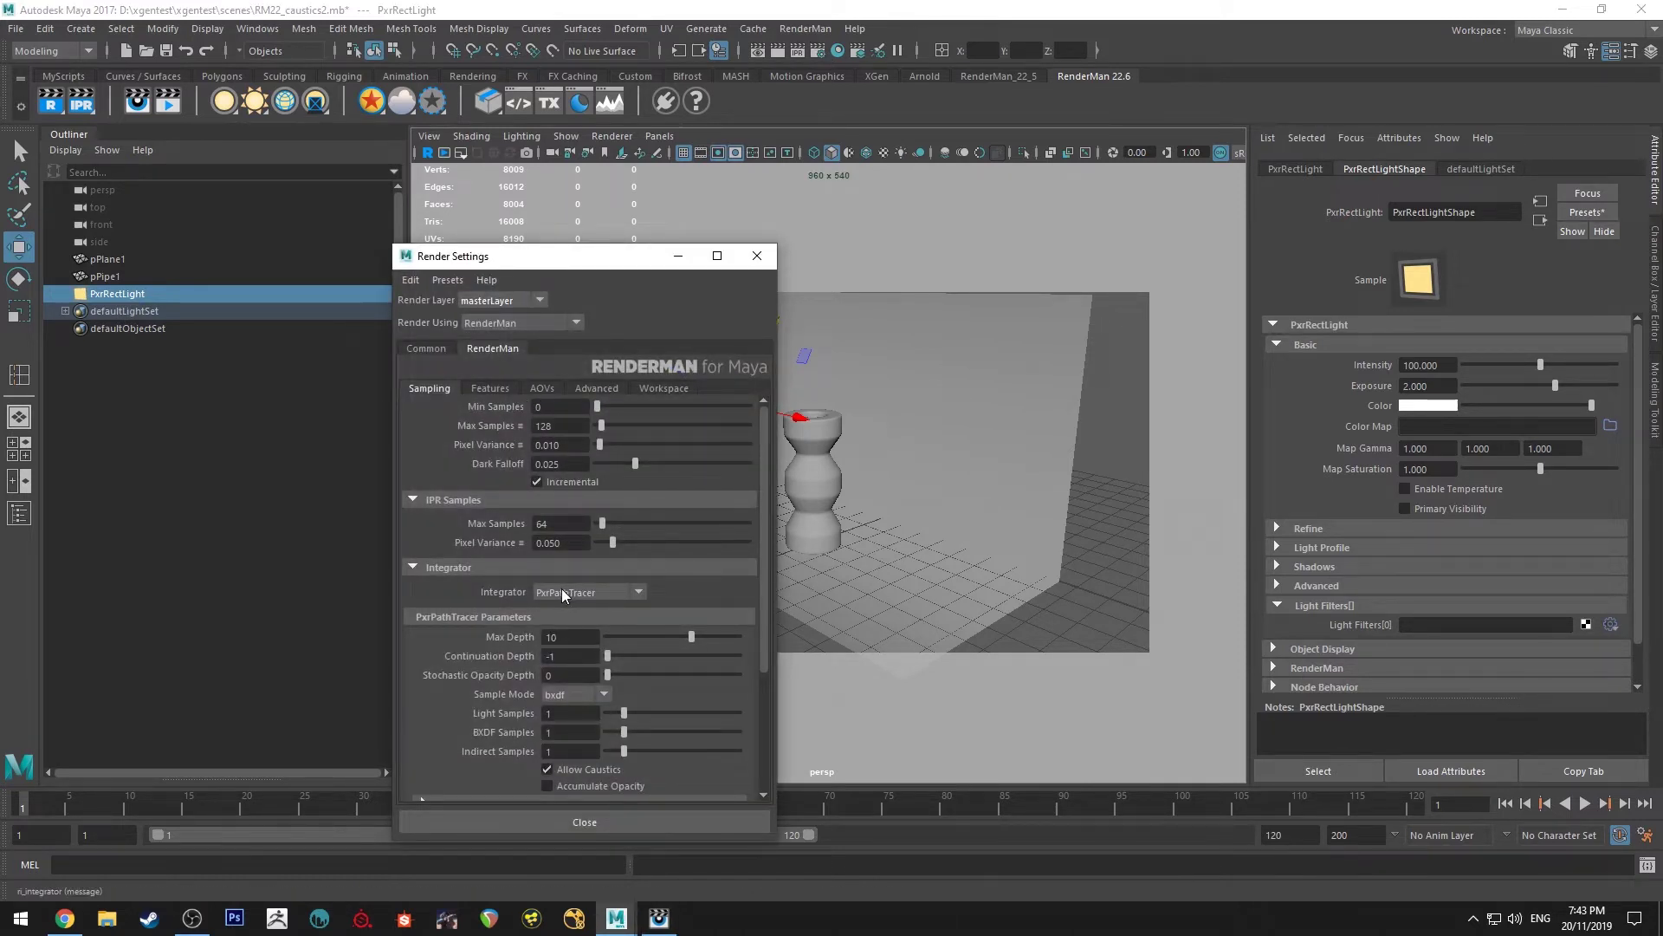
click(585, 592)
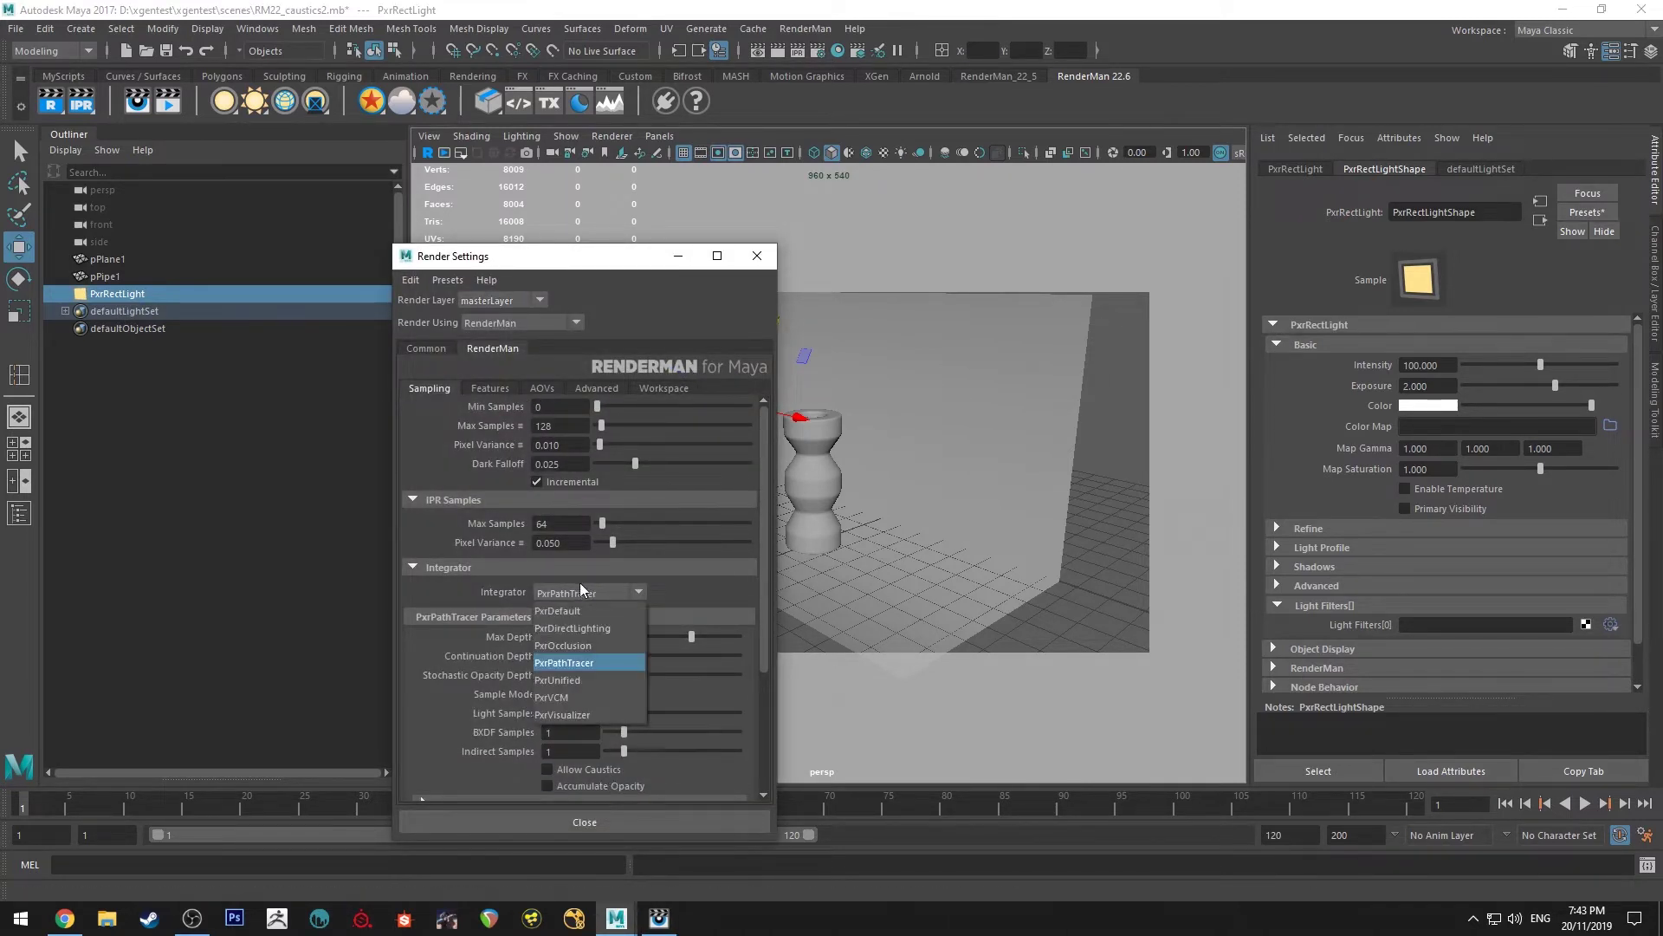
click(554, 697)
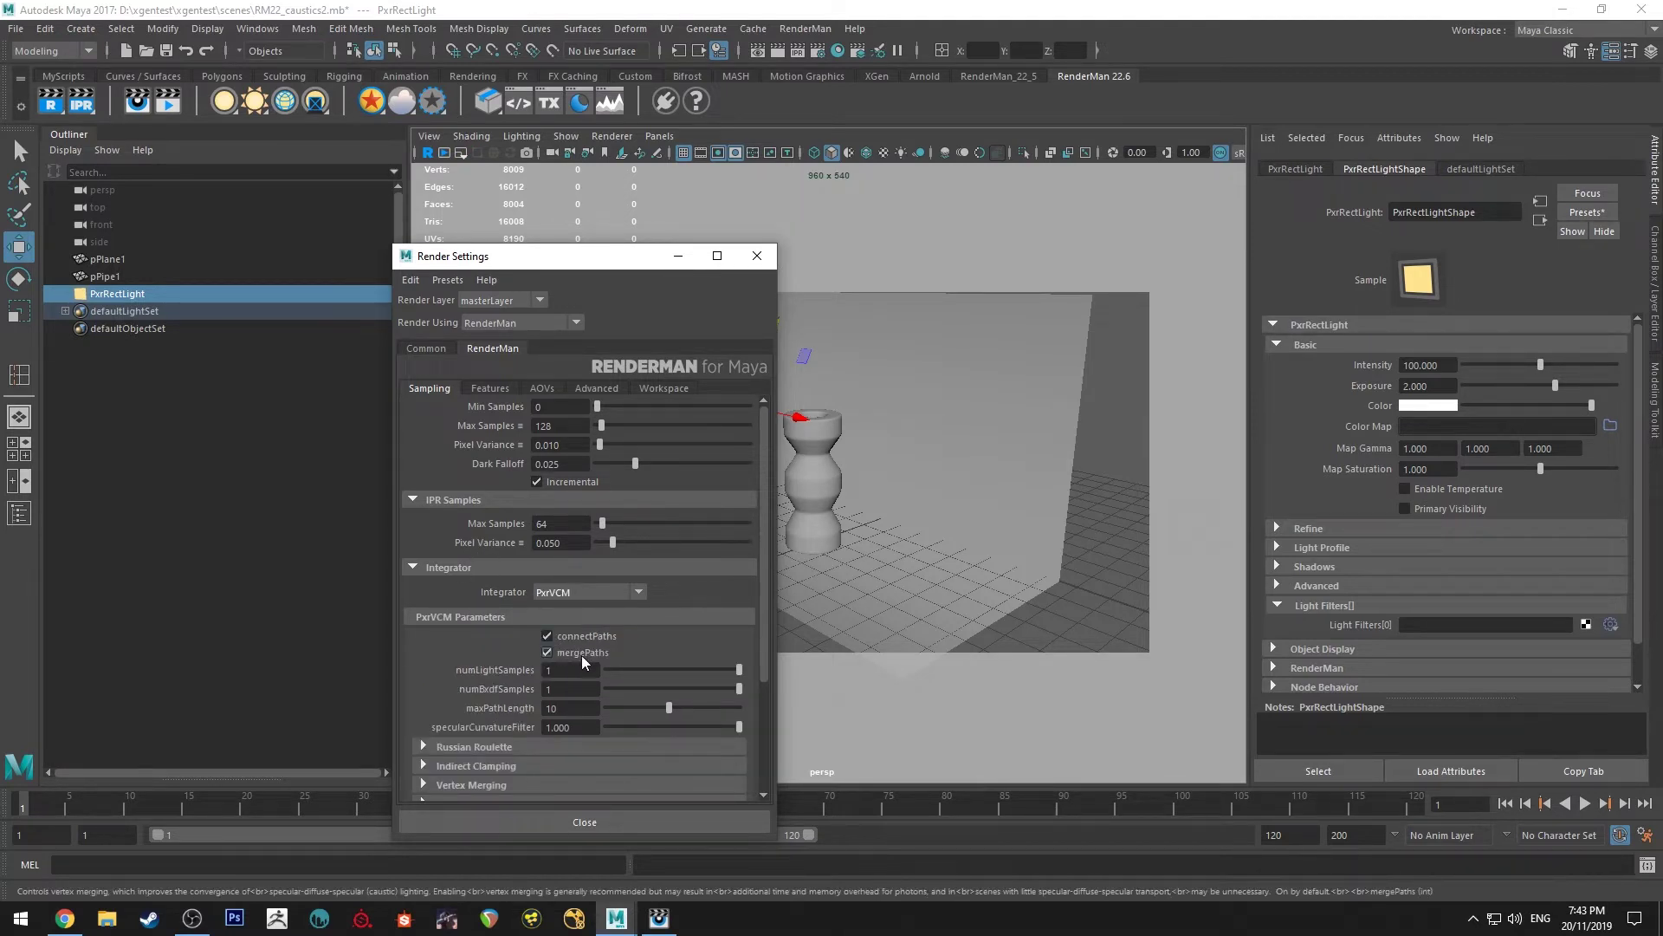
scroll(456, 631, down, 3)
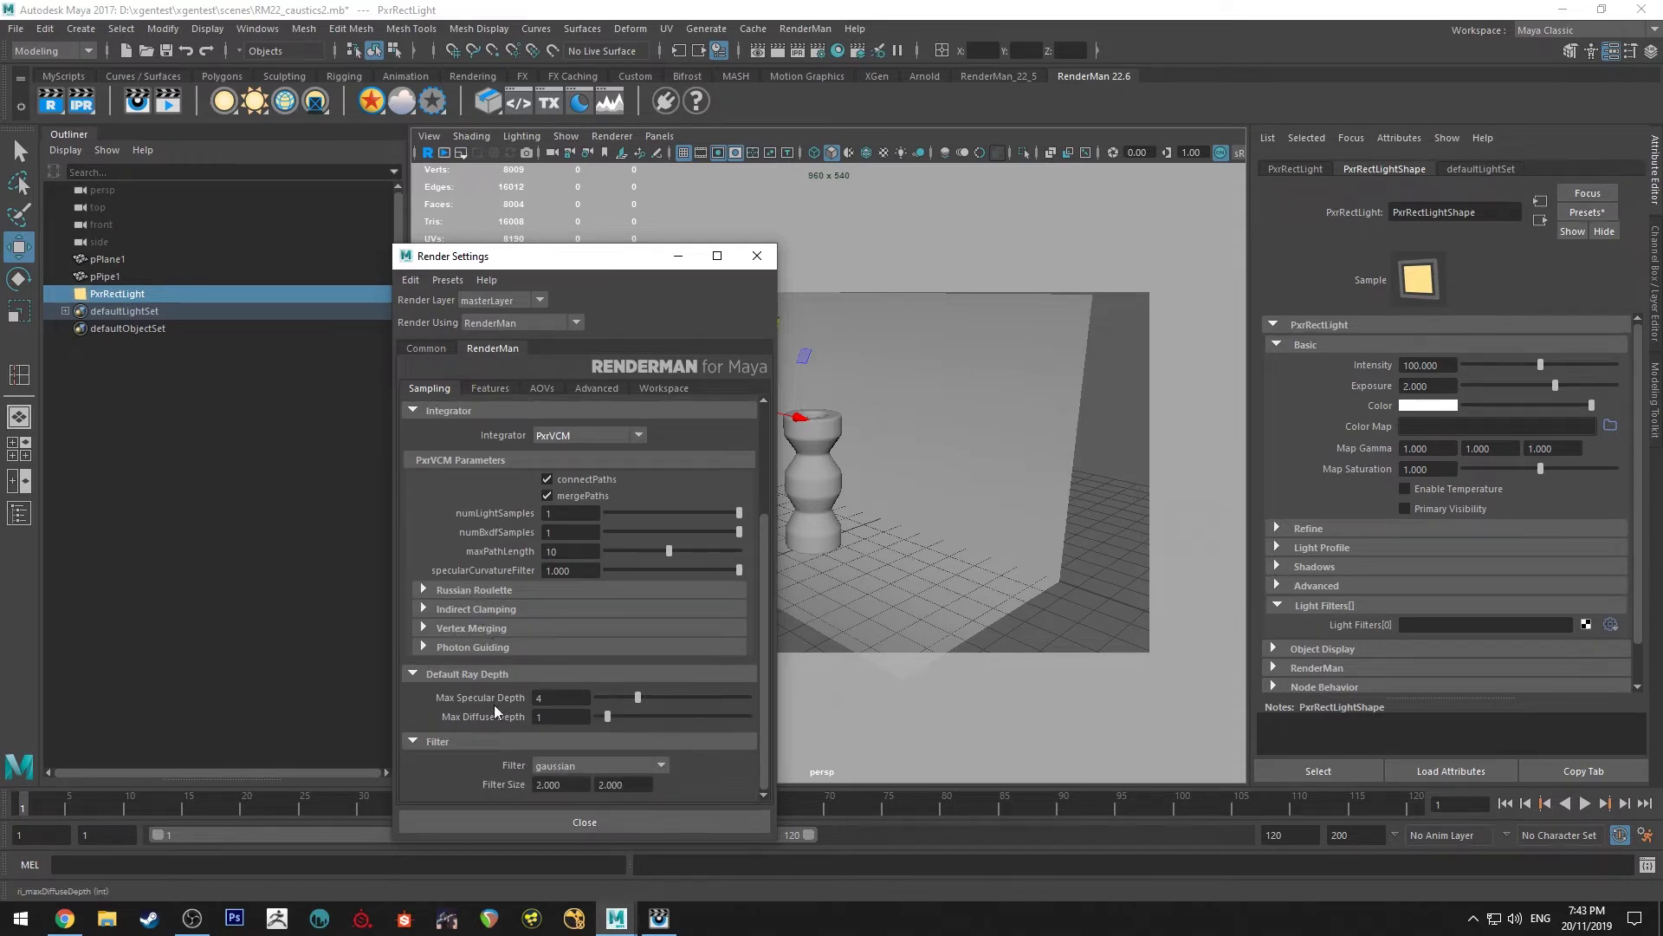
click(680, 257)
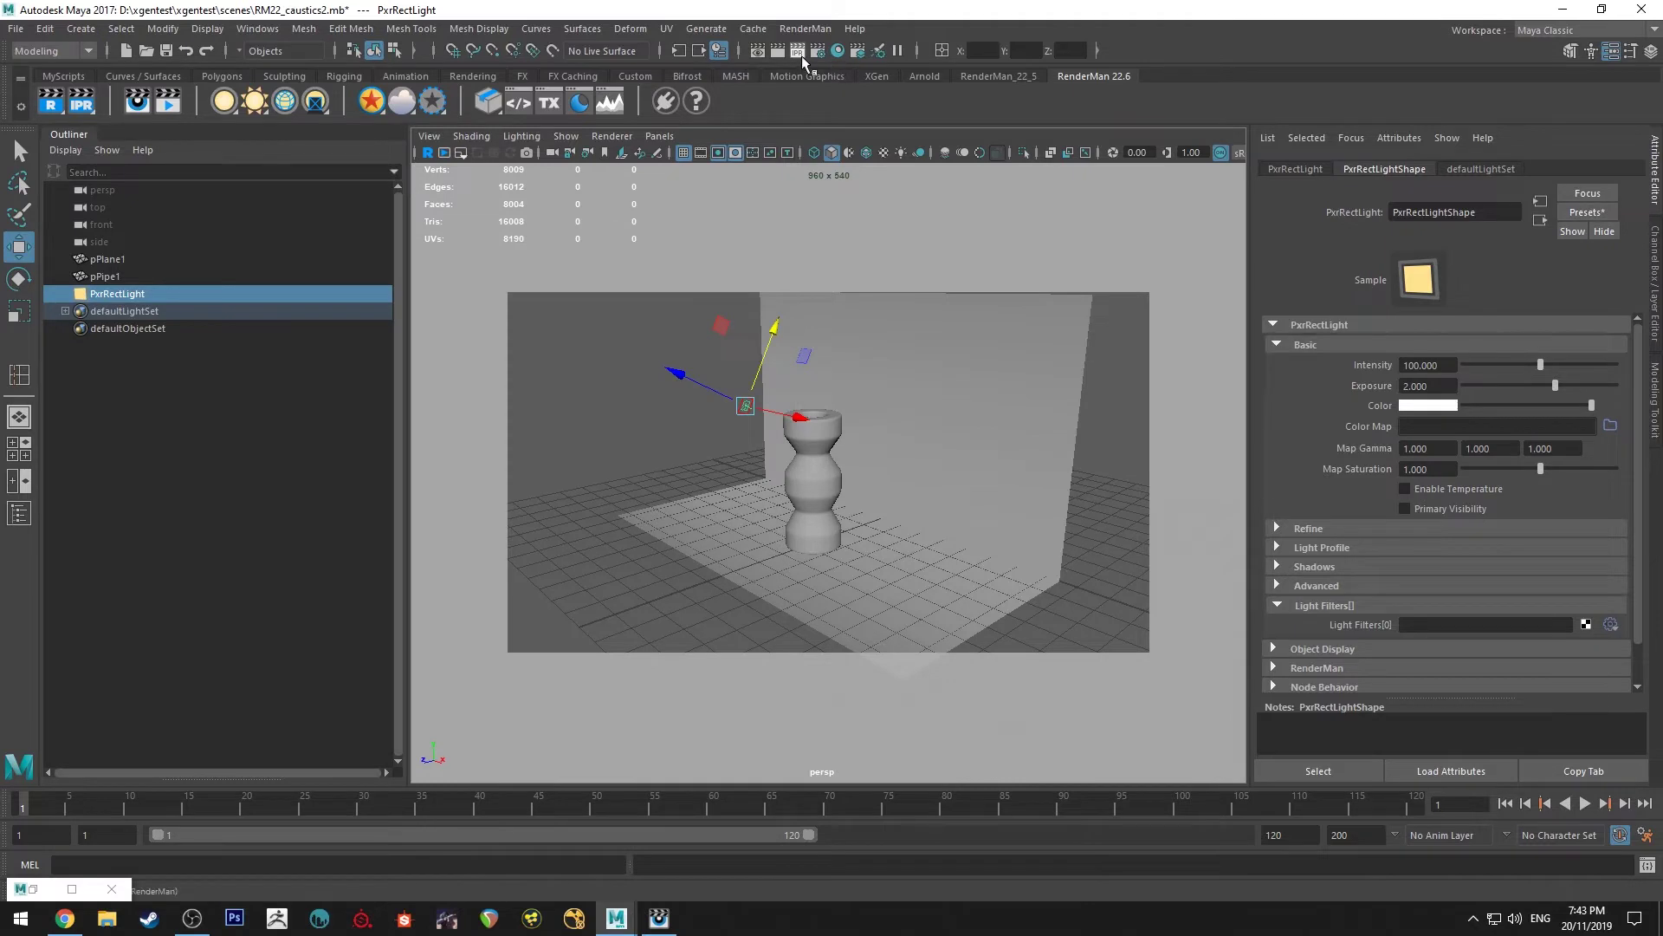
Start a PxrVCM IPR render and enable Trace Light Paths and Normalize on the rect light.
click(803, 55)
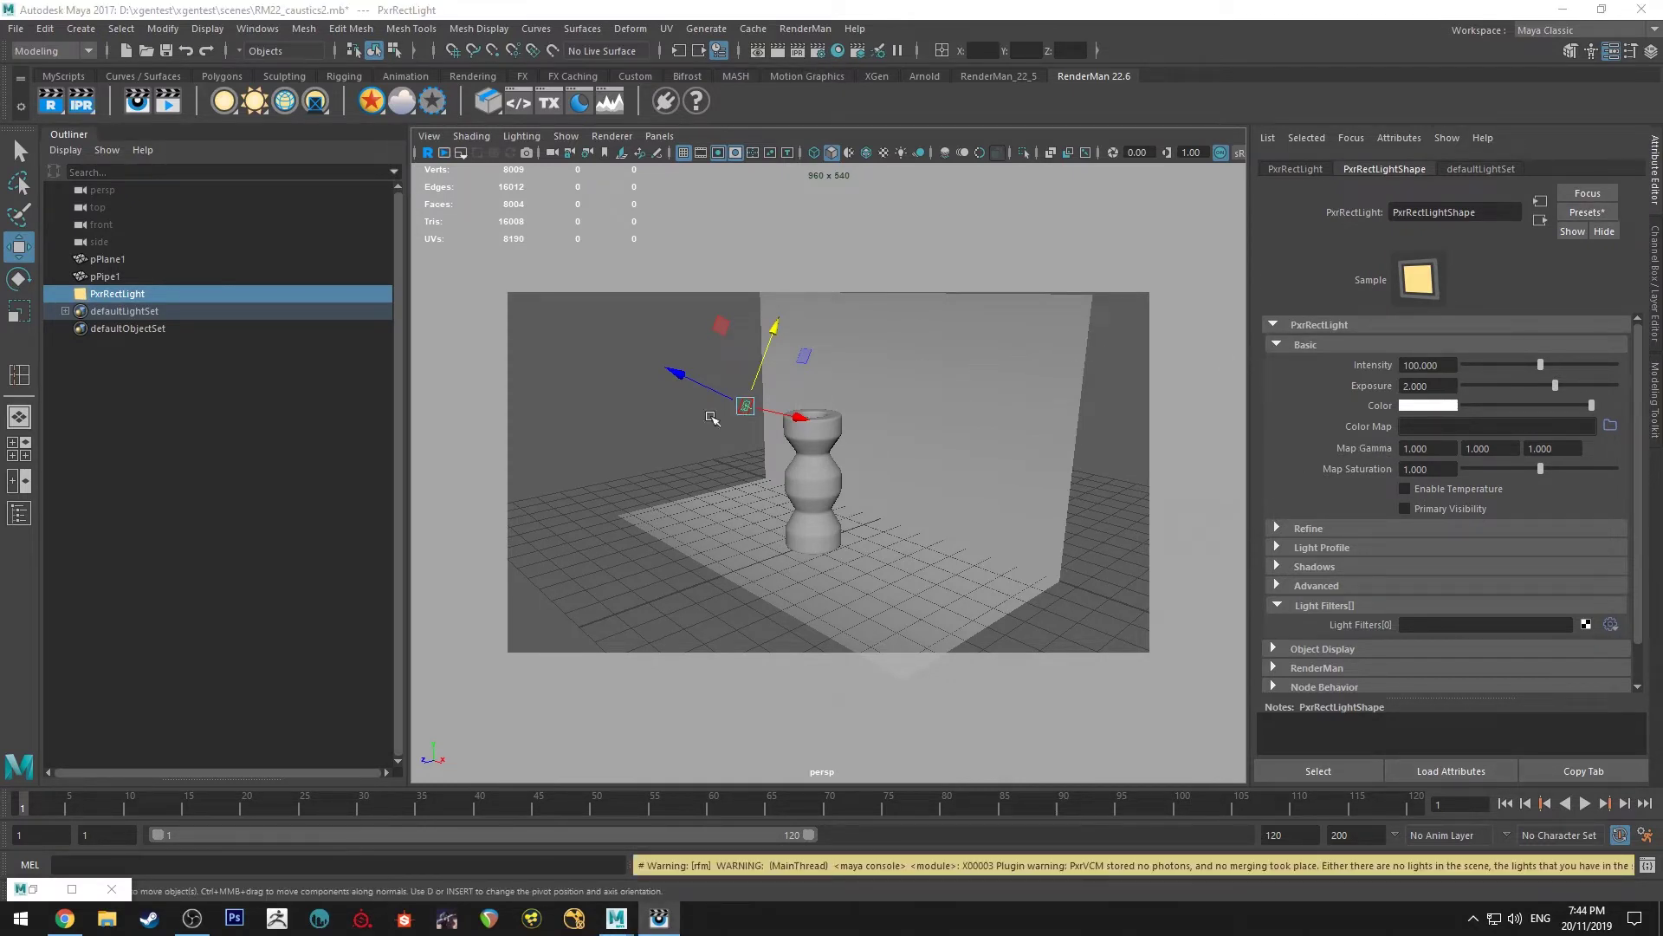
click(622, 413)
click(745, 405)
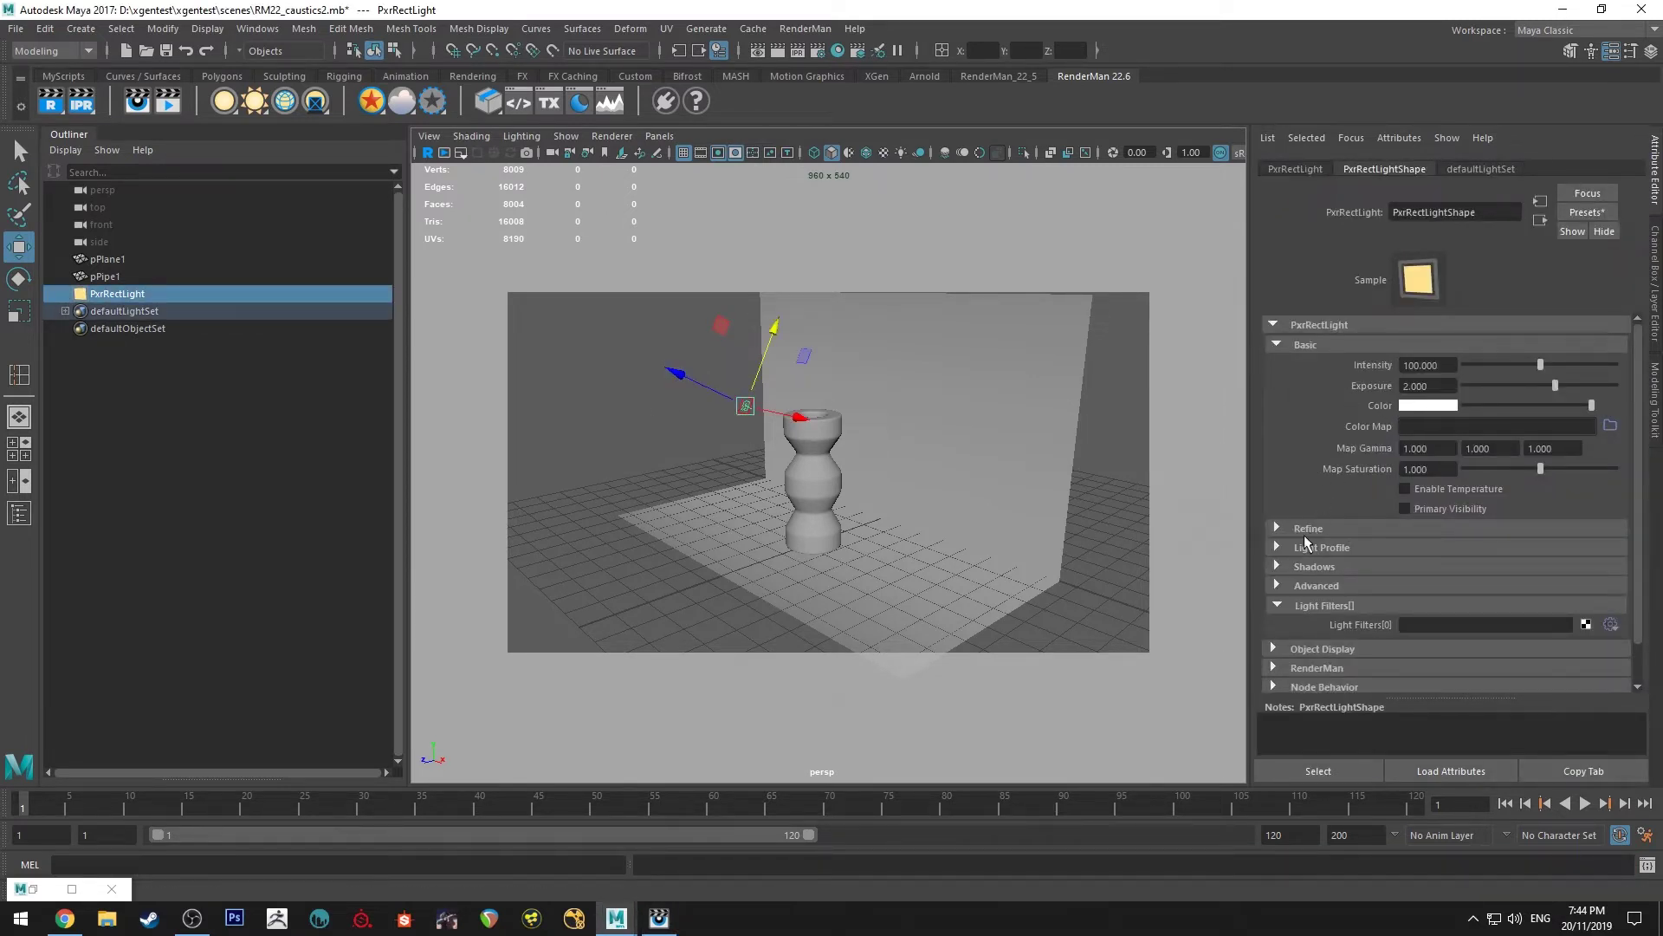
click(1306, 585)
scroll(1310, 448, down, 1)
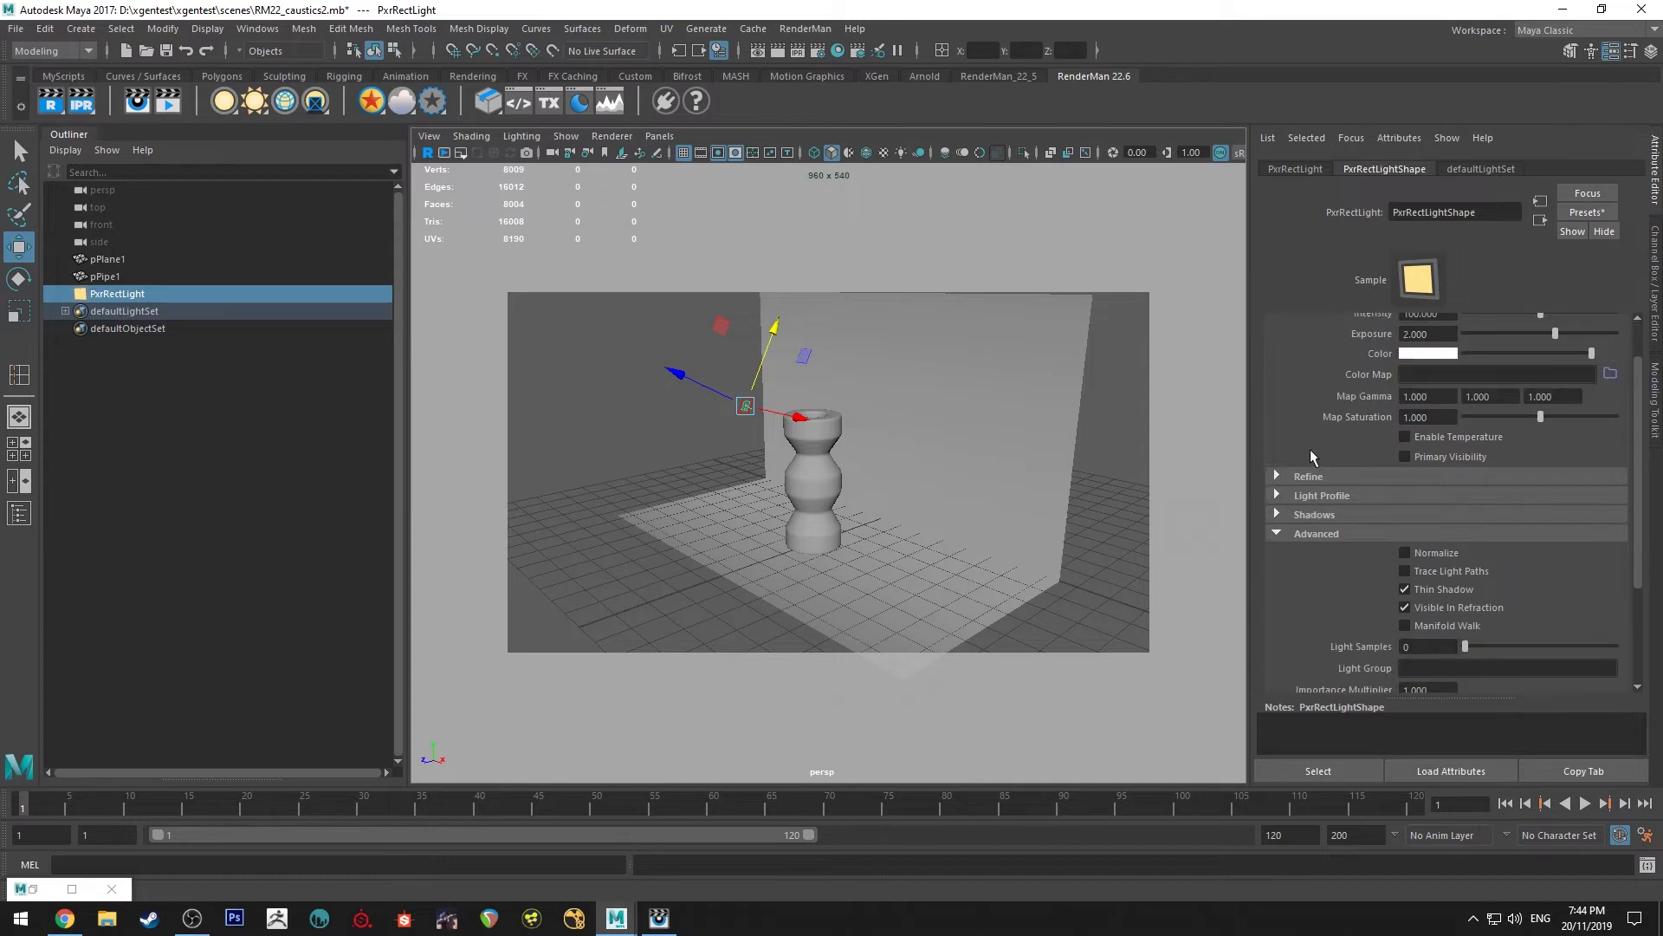
scroll(1310, 448, down, 1)
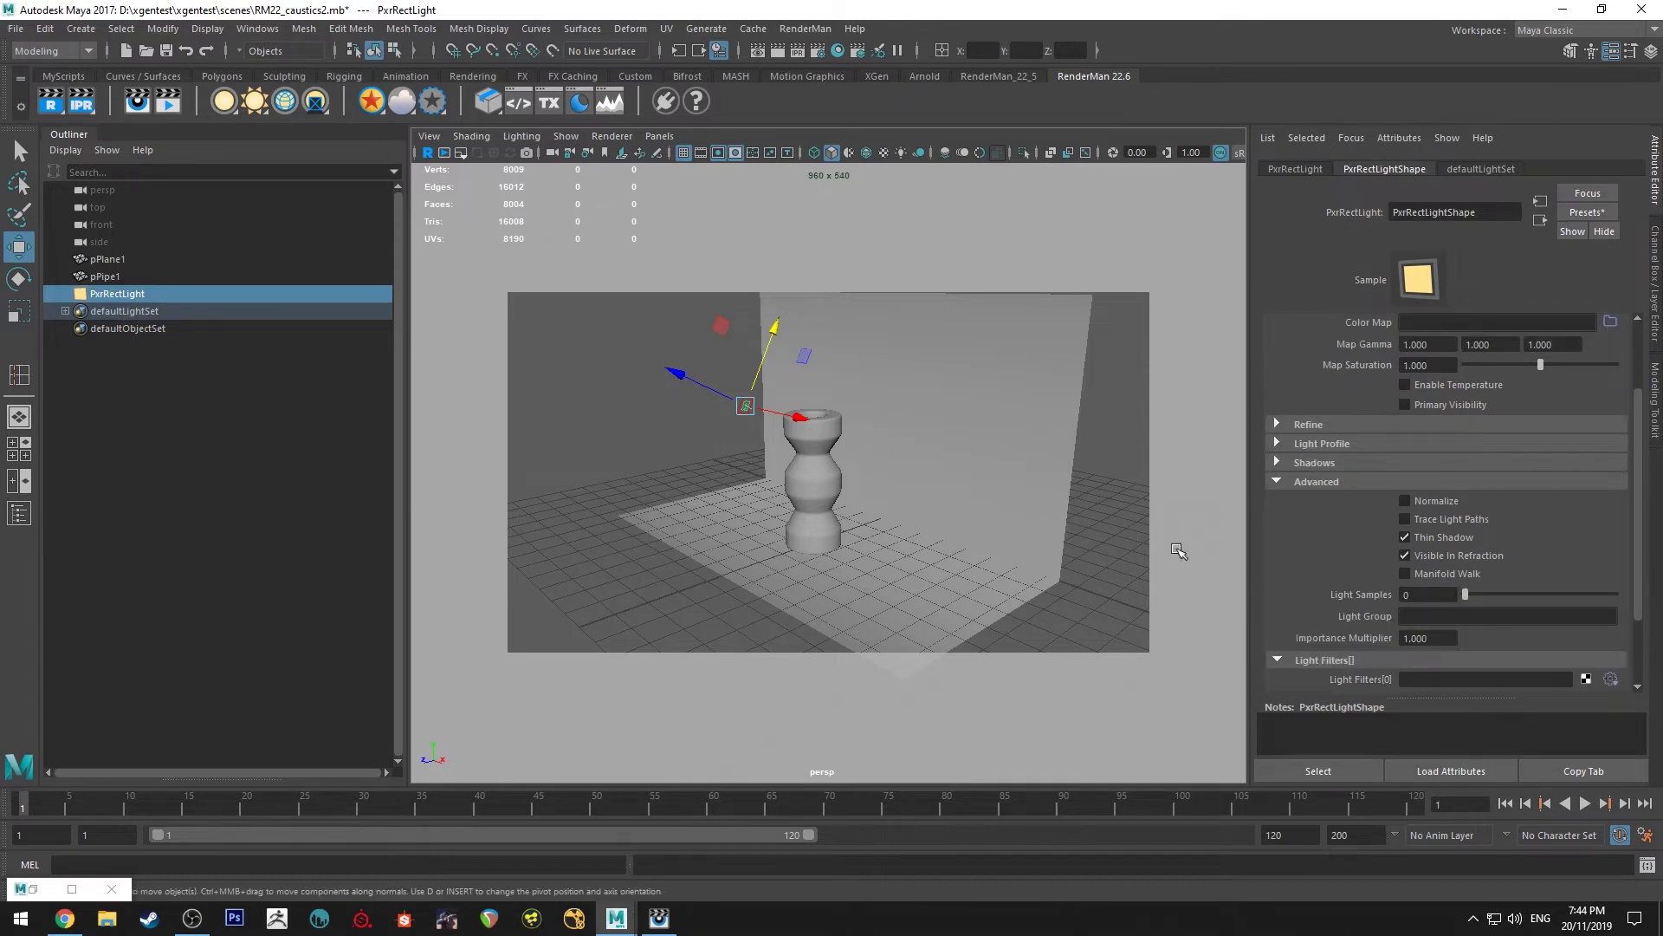
scroll(1313, 492, up, 2)
scroll(1332, 454, down, 2)
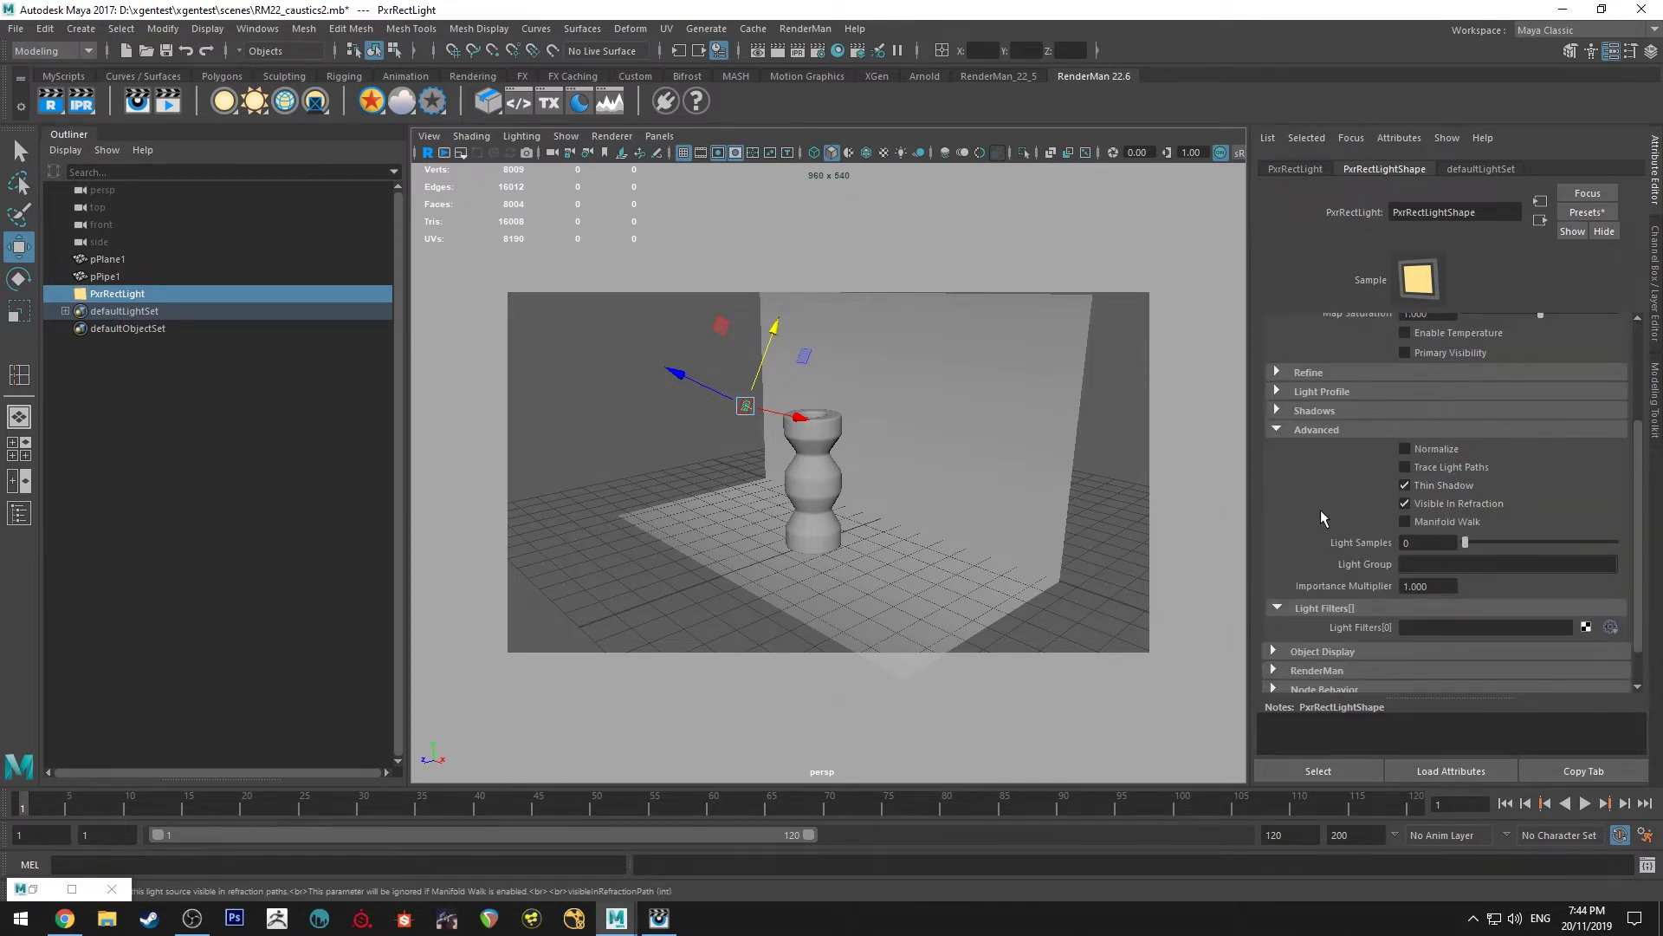
click(1415, 472)
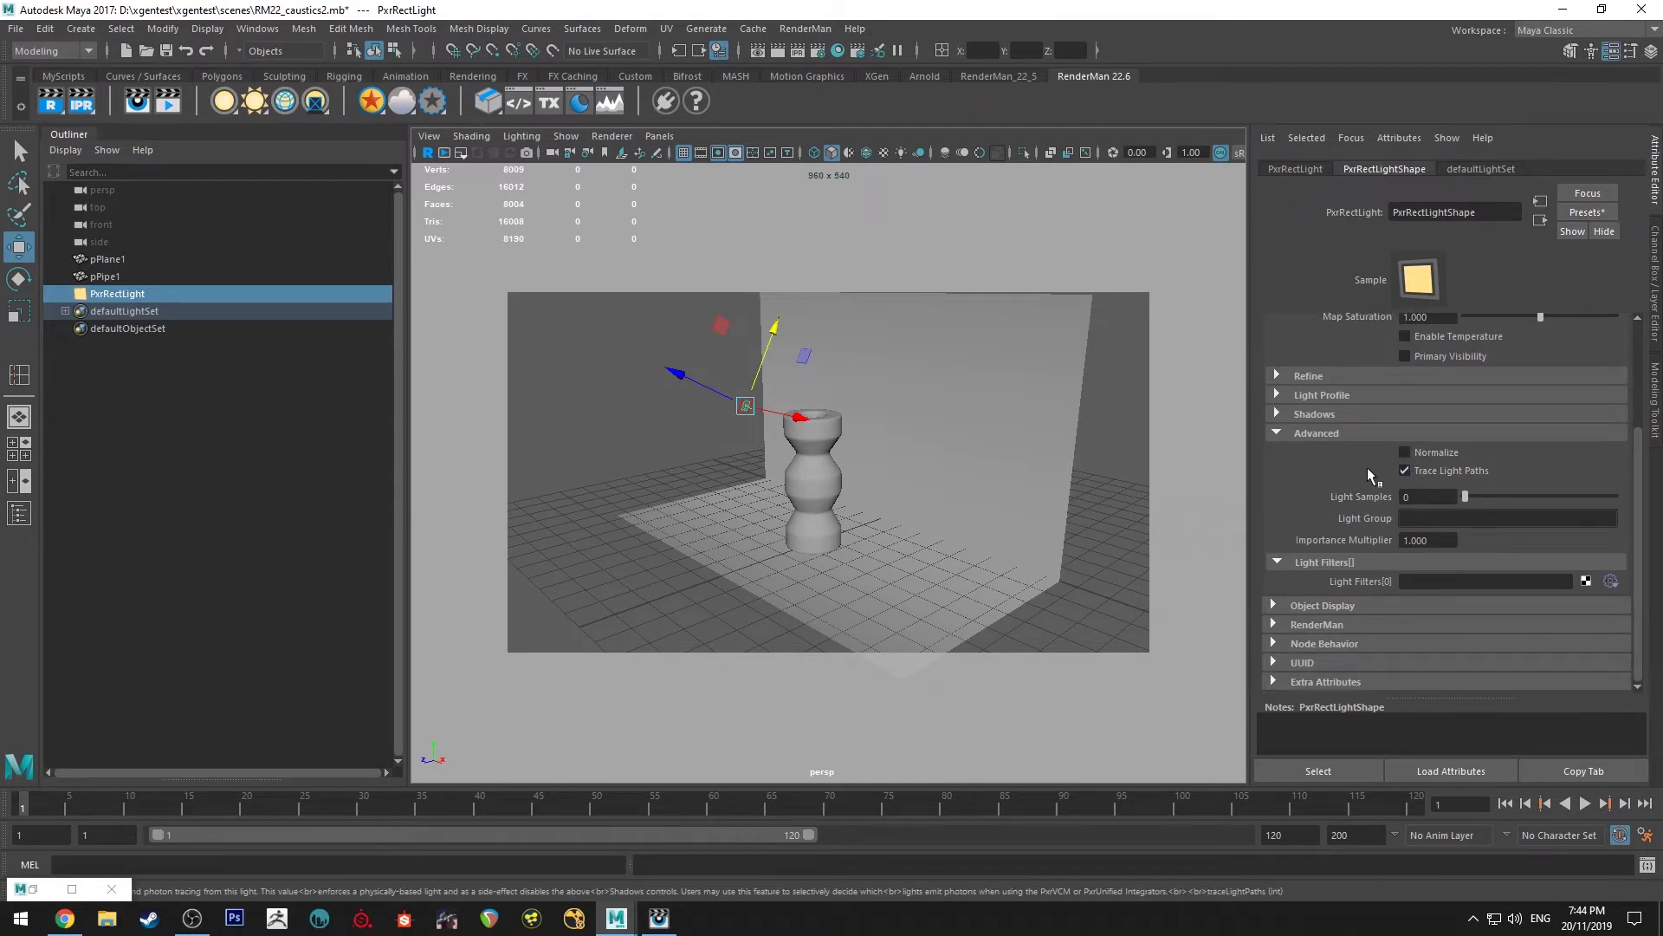
click(1406, 452)
scroll(1299, 424, up, 2)
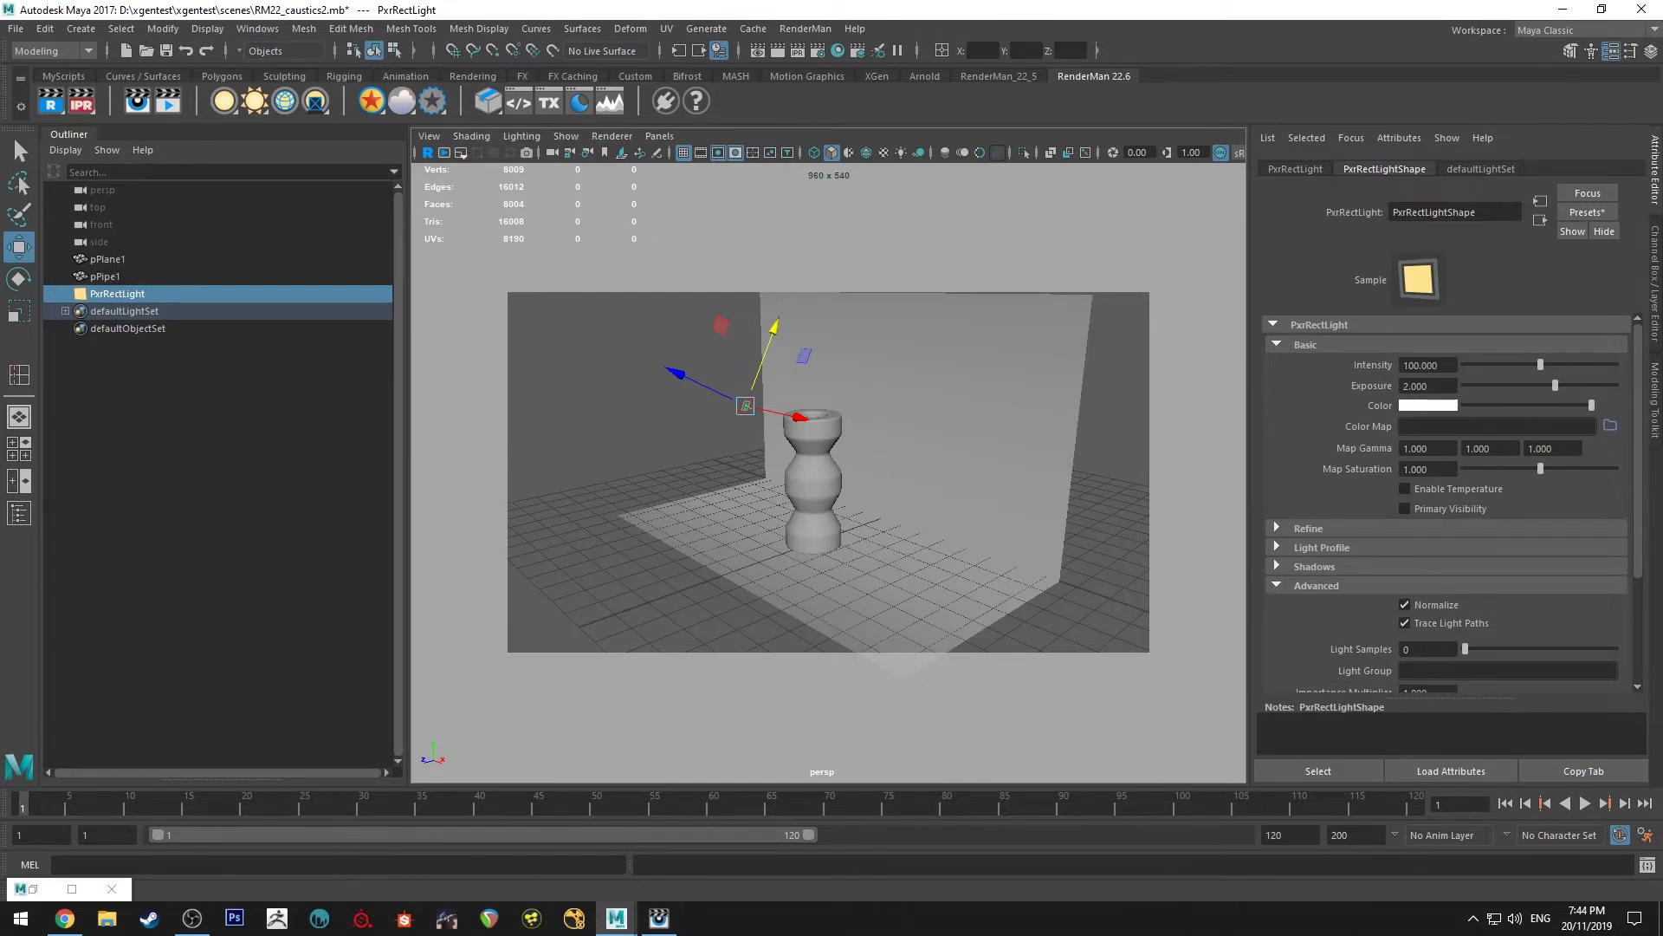
Flip between the newest PxrVCM render and the two earlier renders in the it catalog.
click(81, 103)
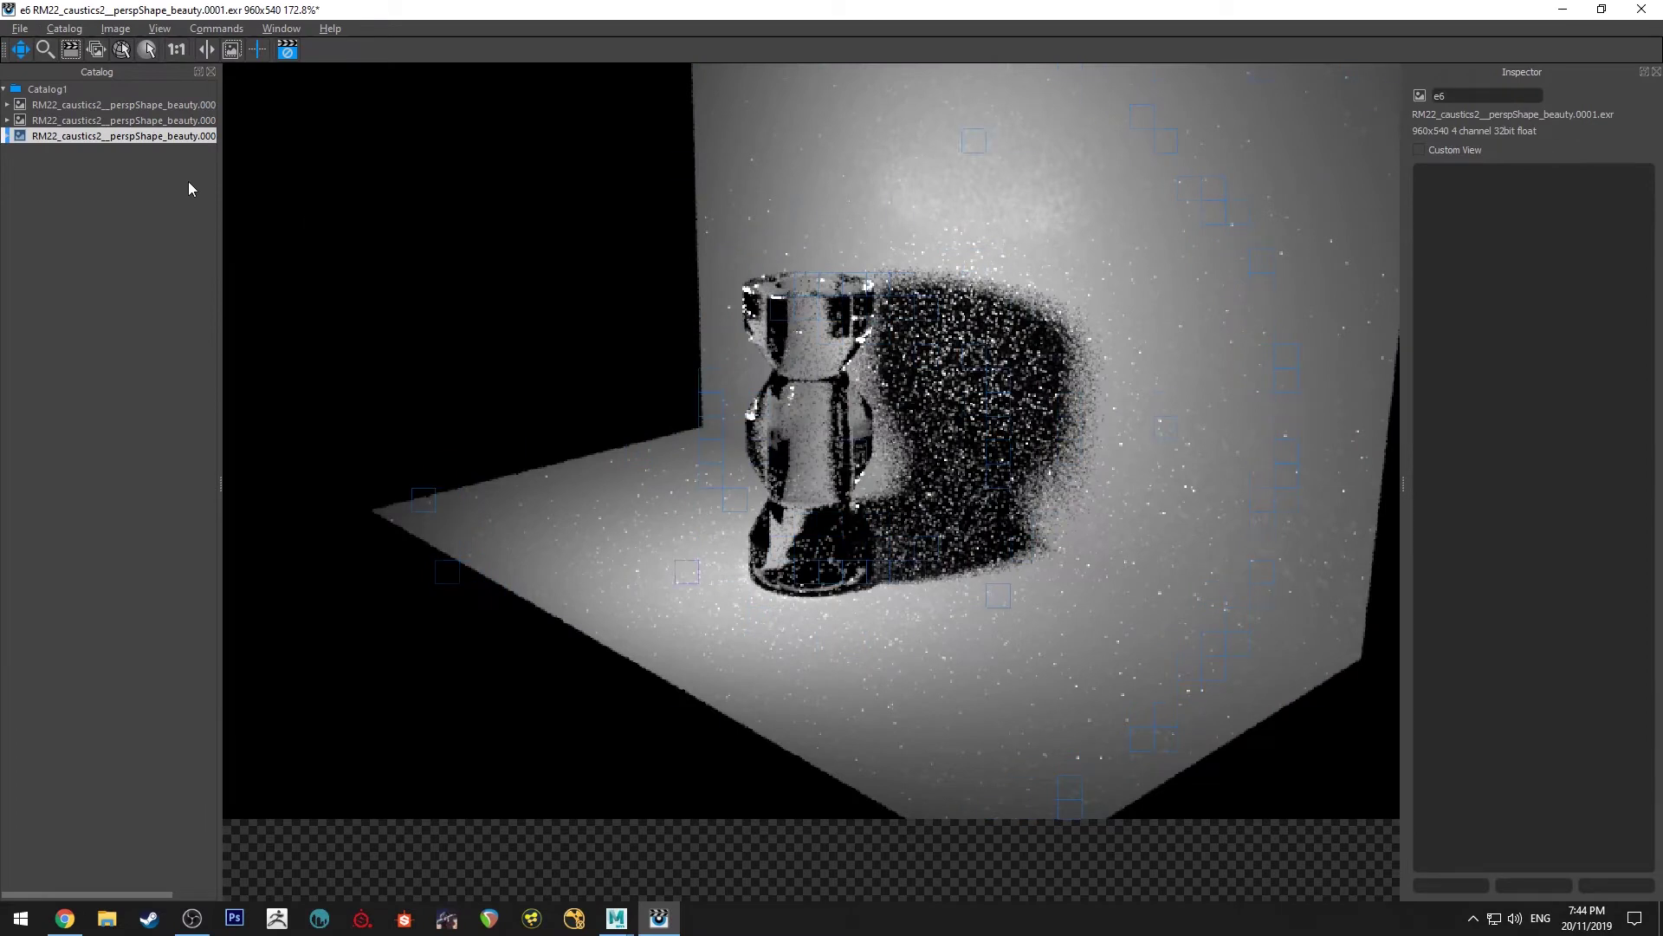
click(143, 121)
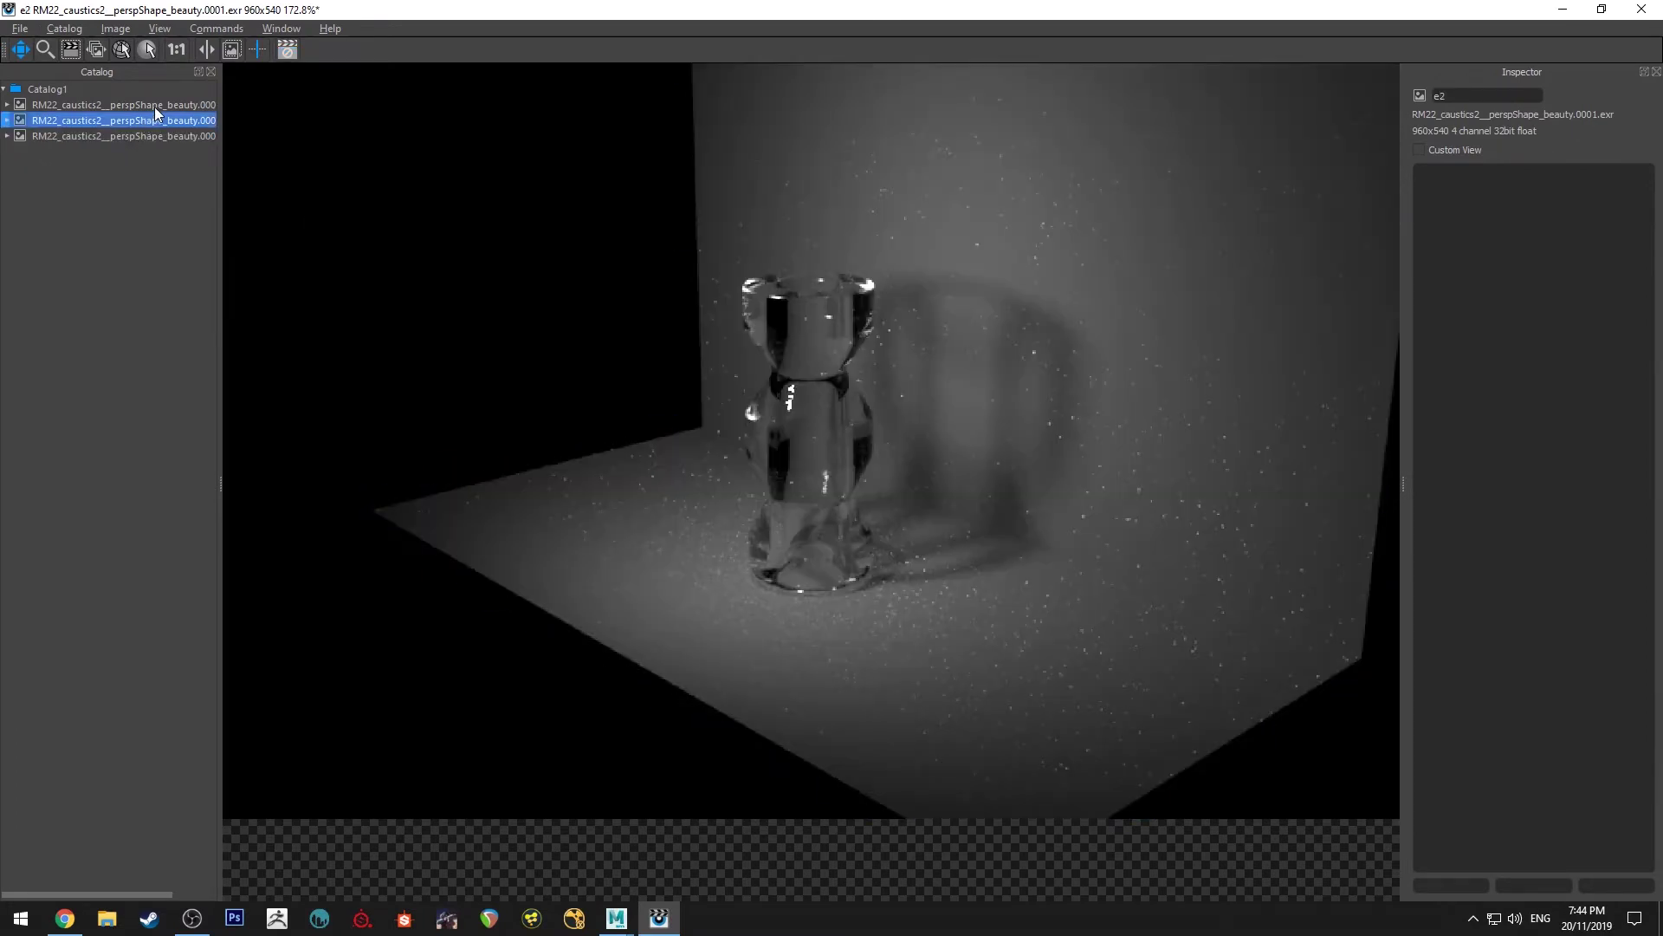
click(156, 105)
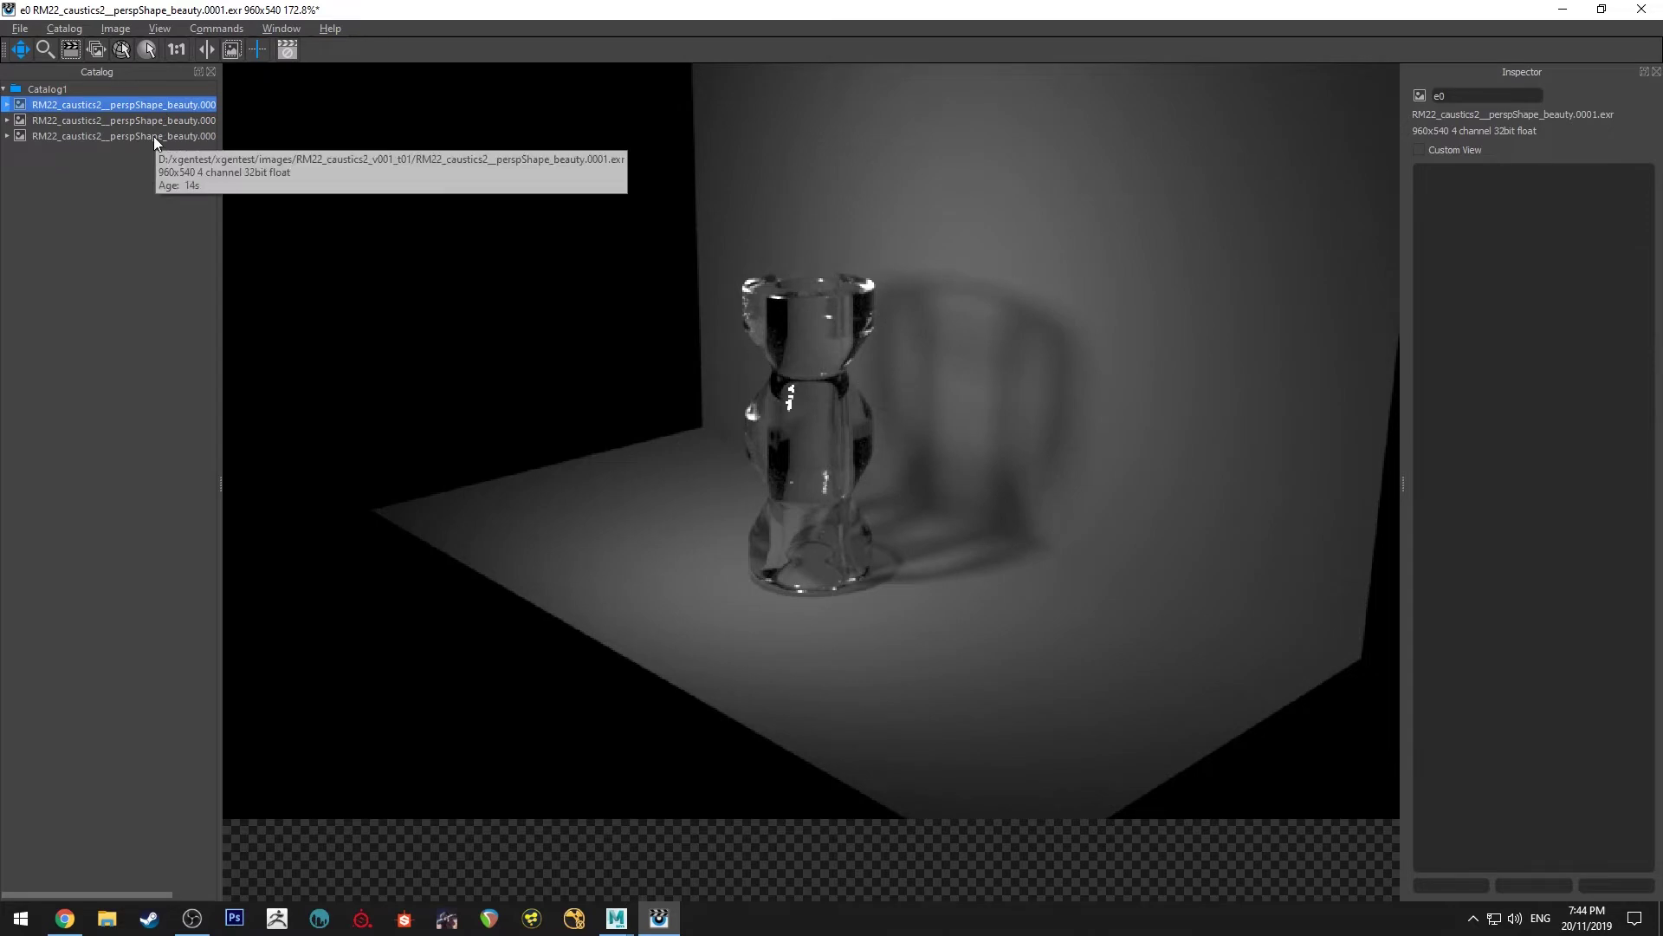
click(153, 136)
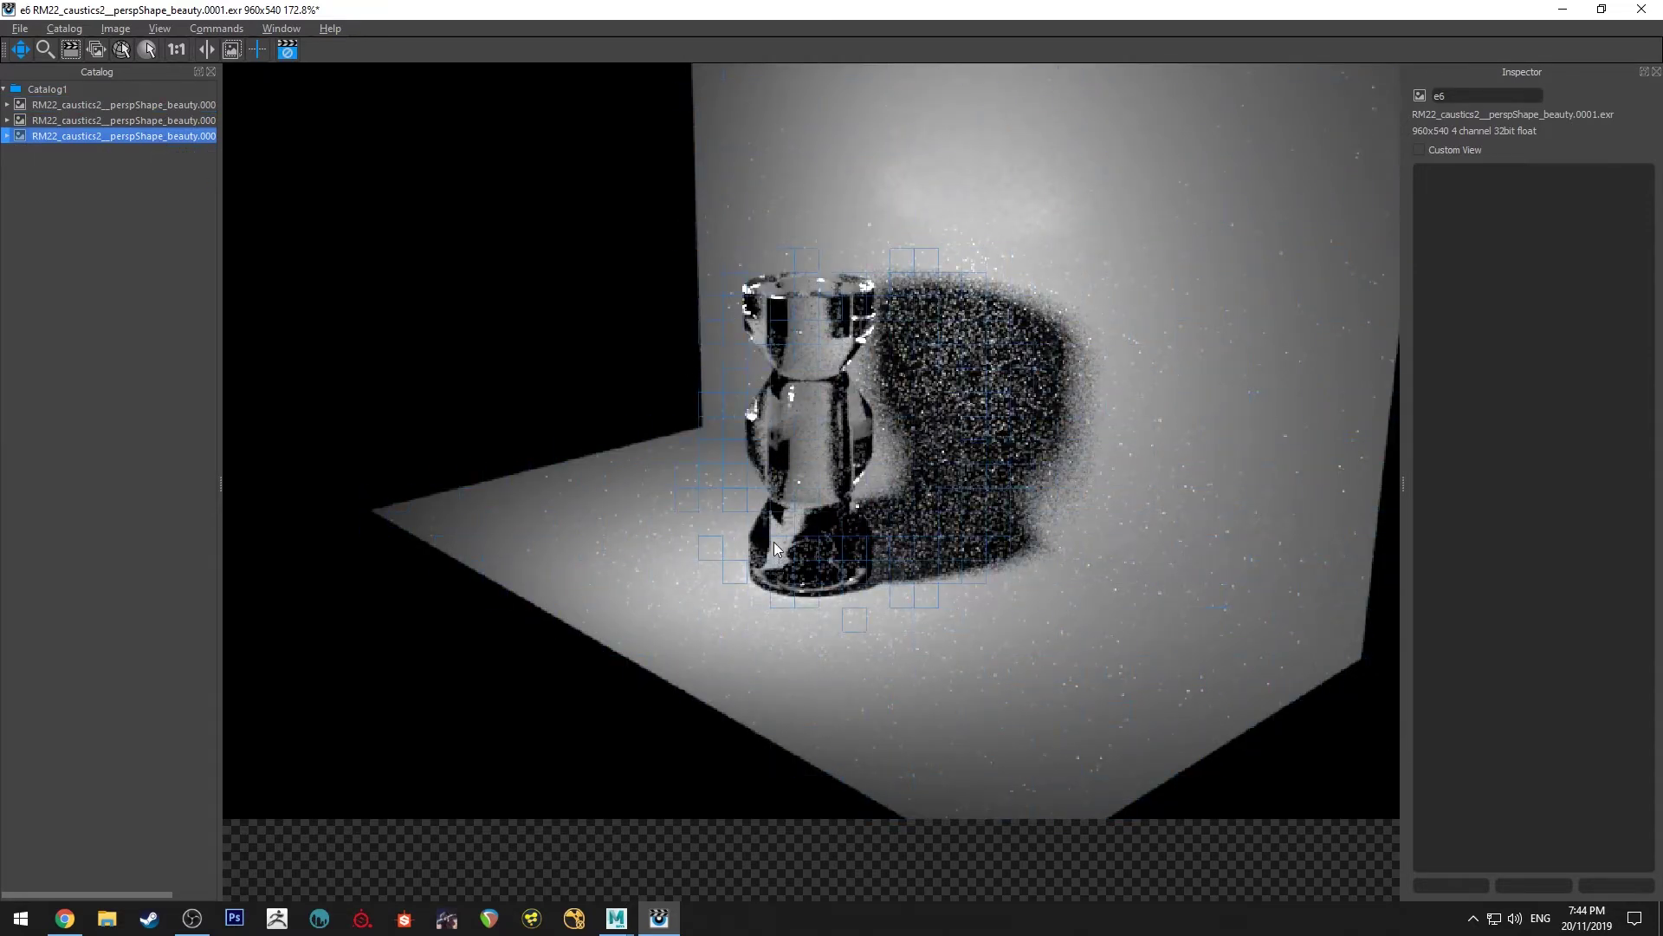
click(161, 106)
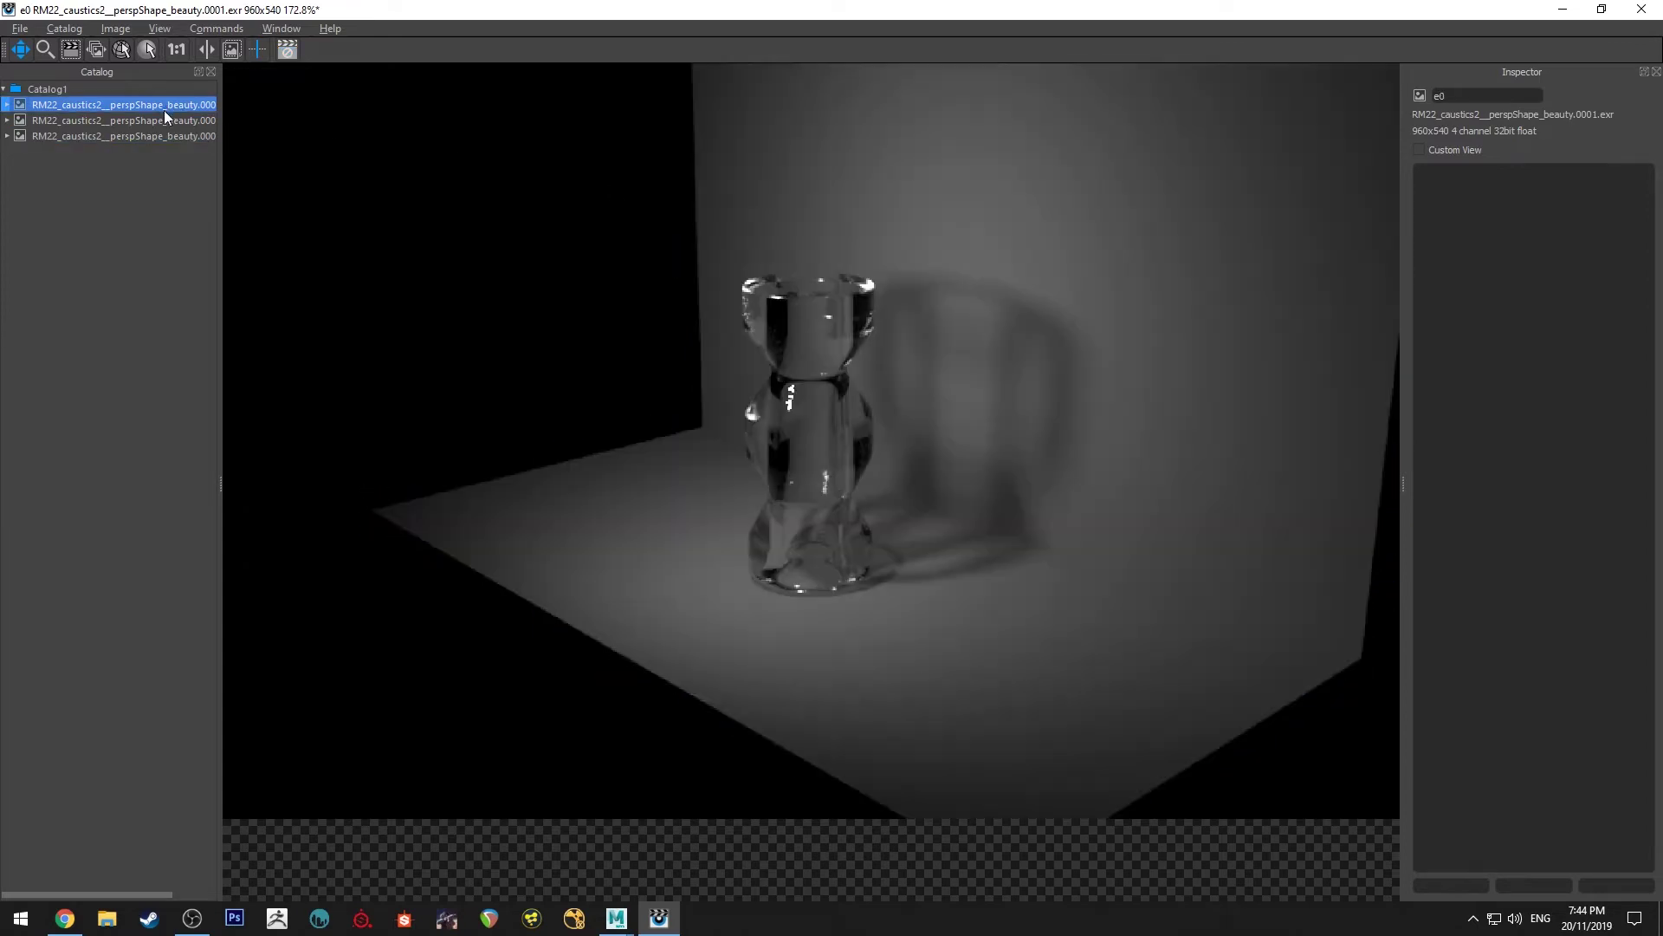
click(159, 135)
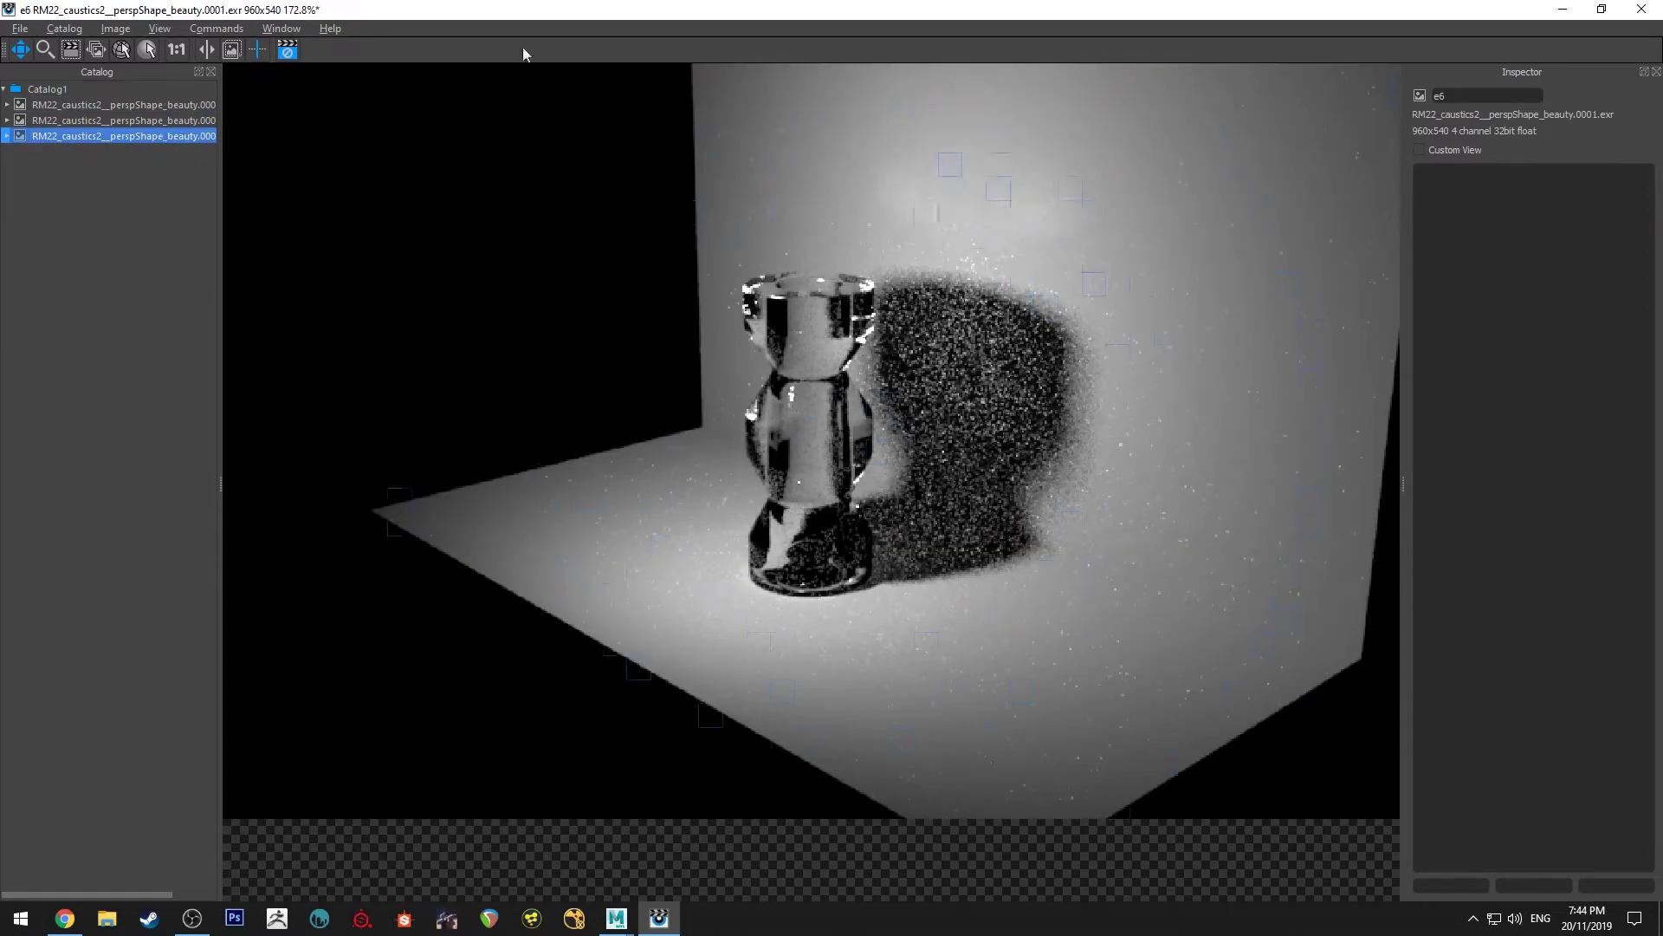
Set Max Diffuse Depth to 4 in Render Settings, minimize it, and start a new render.
key(alt+Tab)
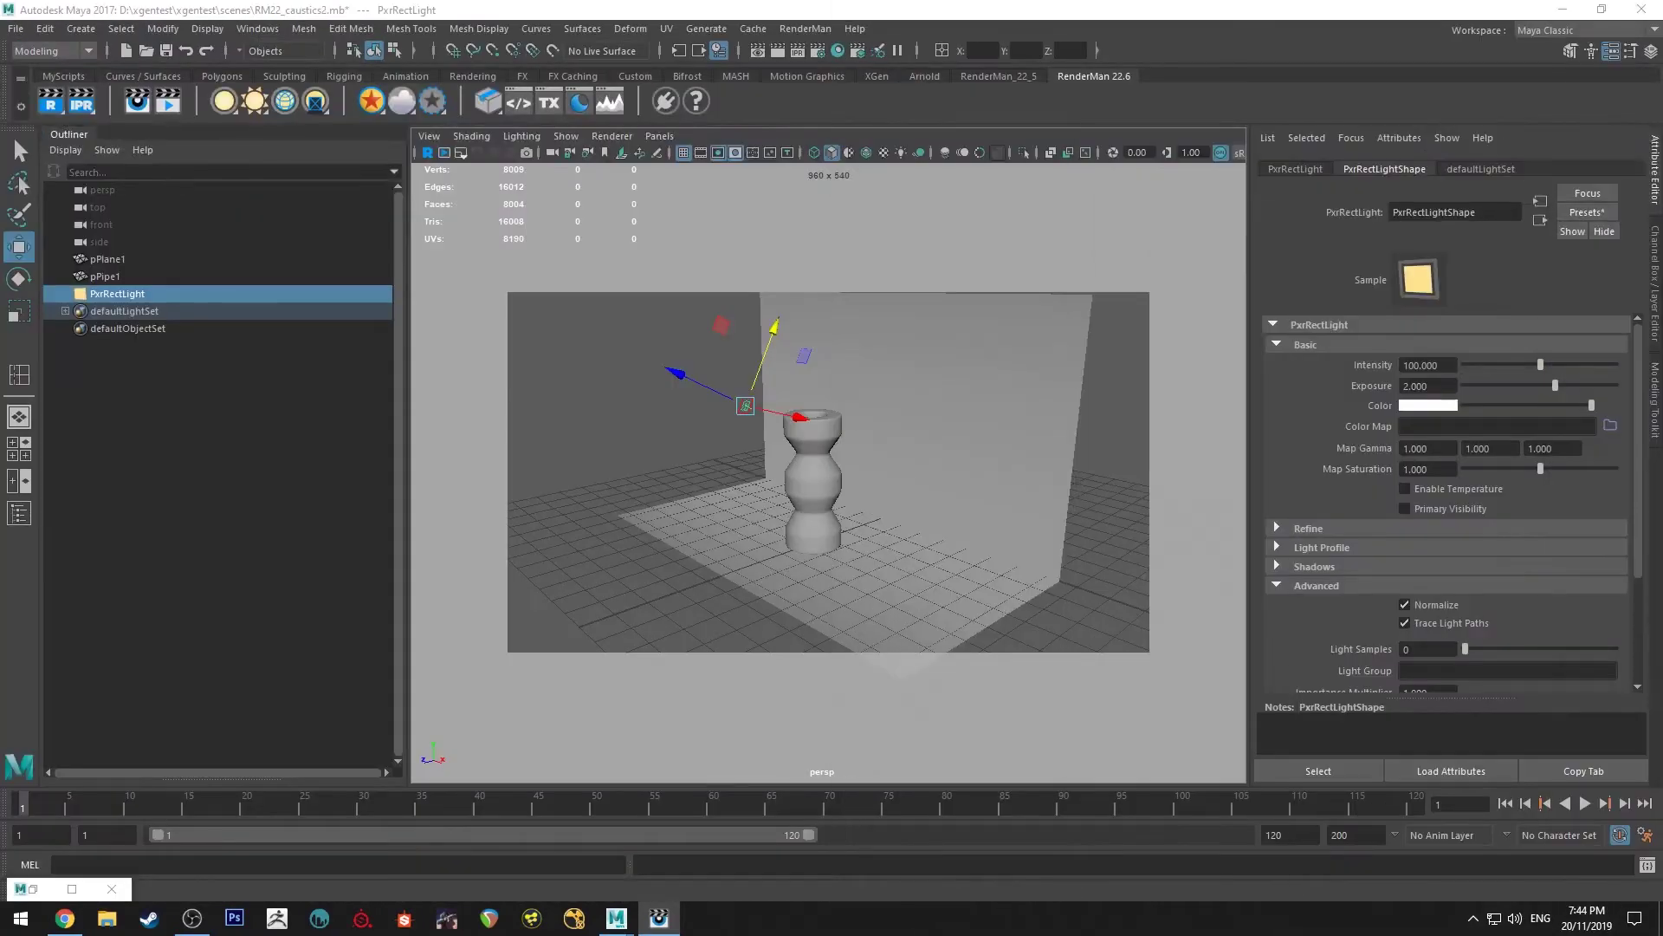
click(34, 891)
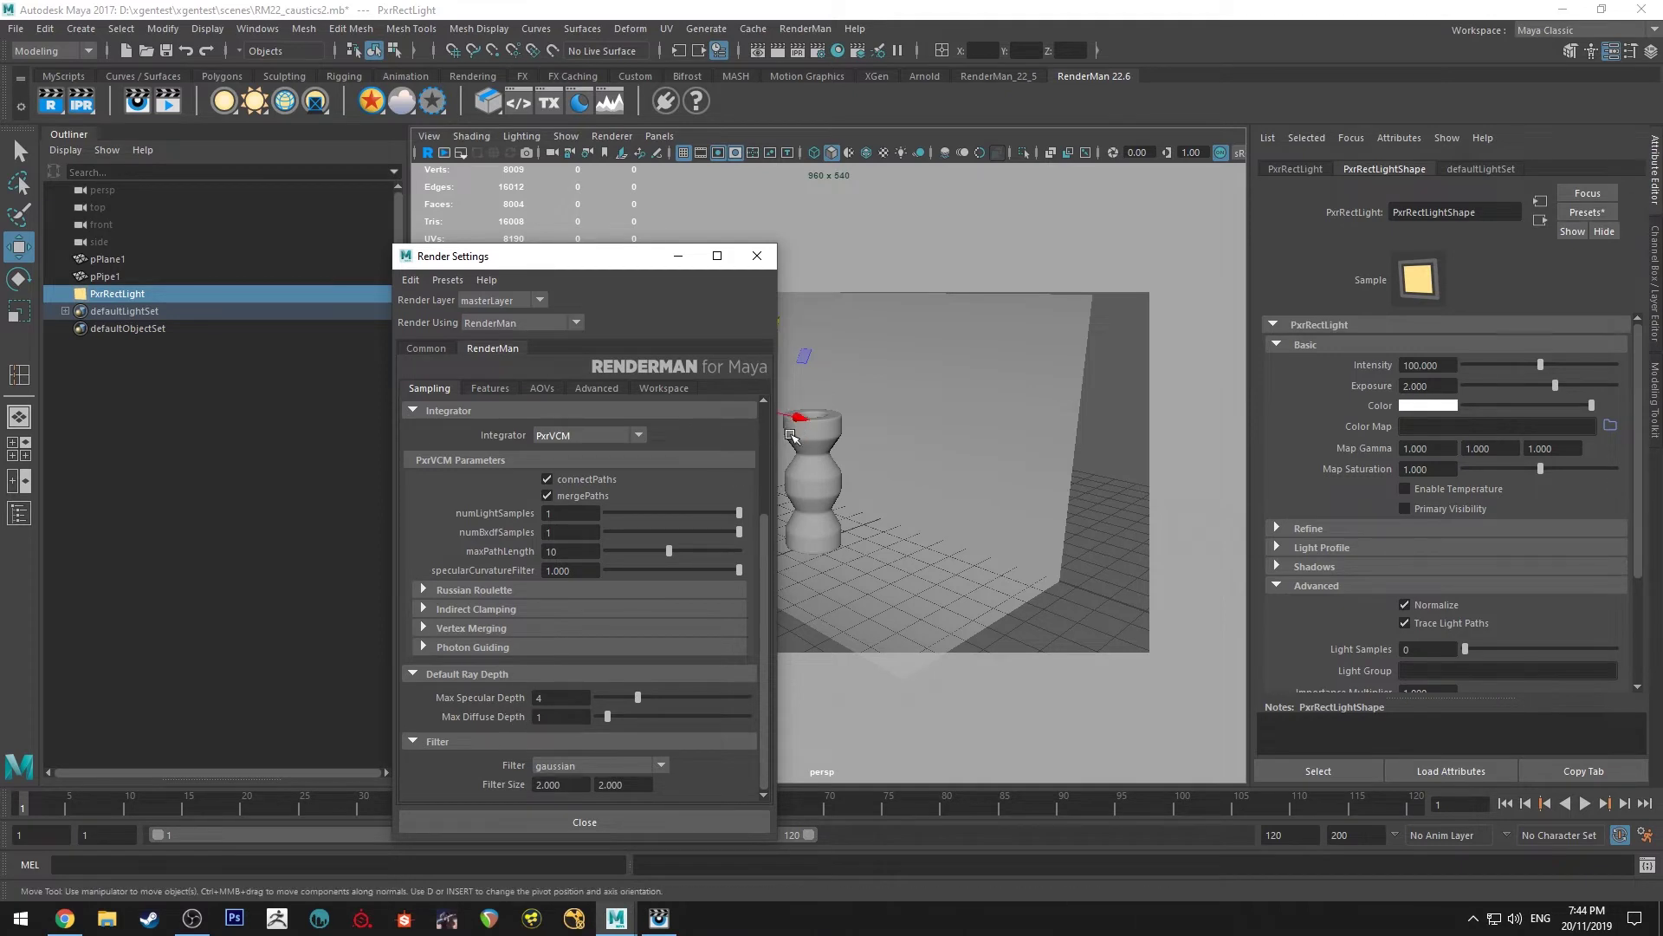
click(678, 256)
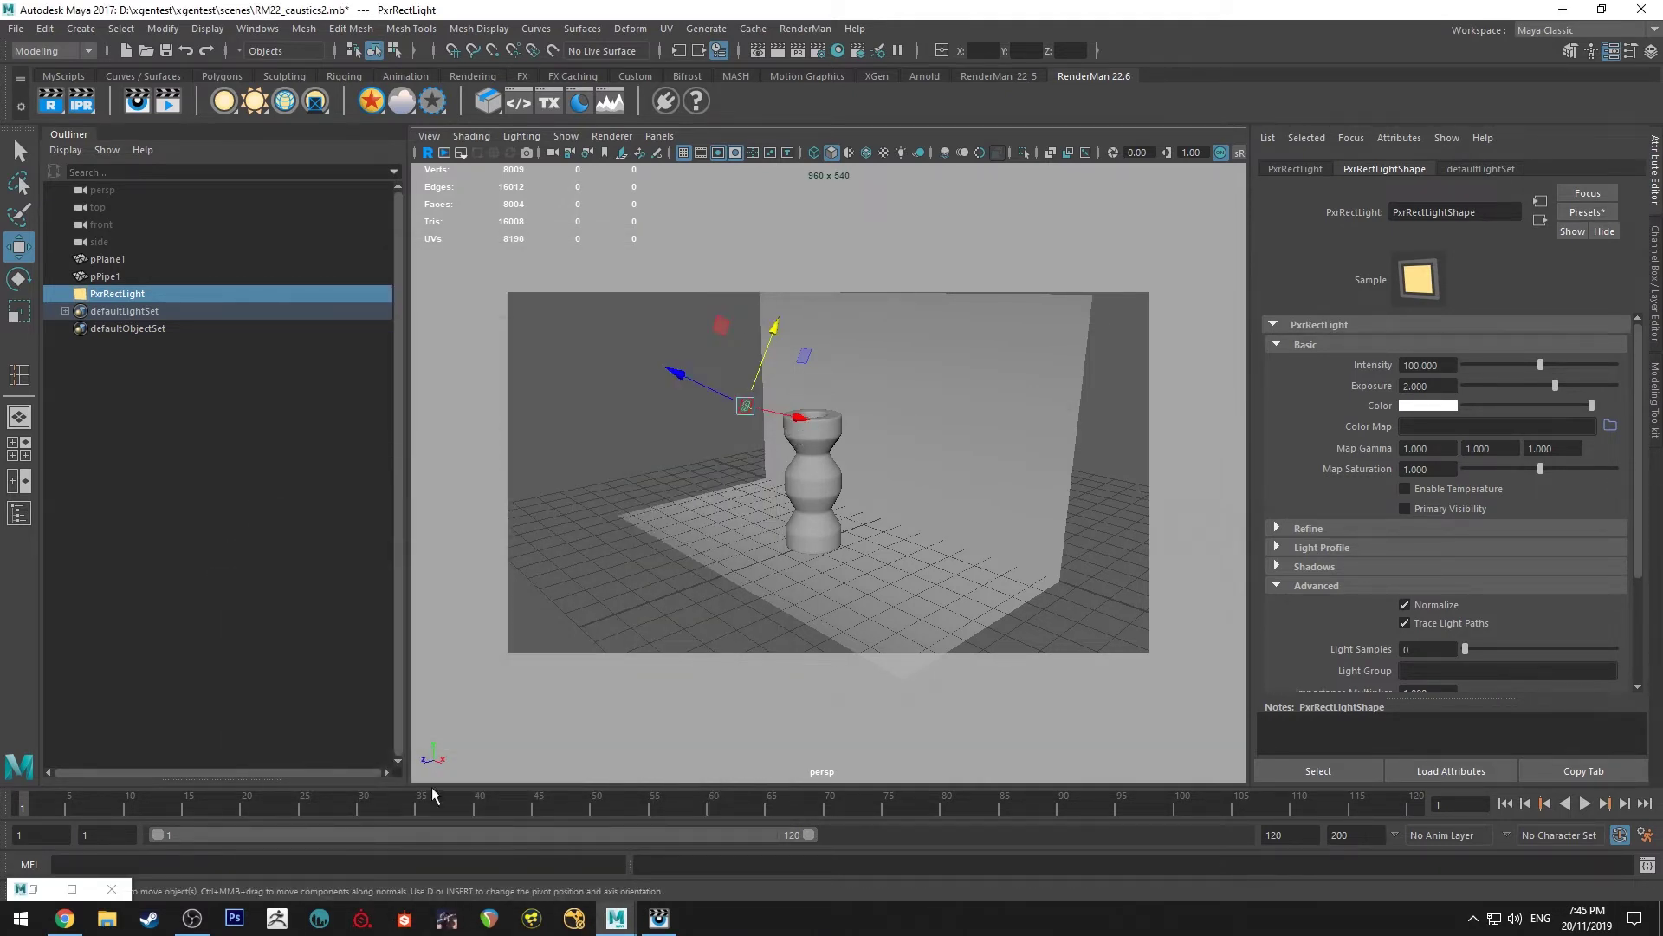
click(49, 897)
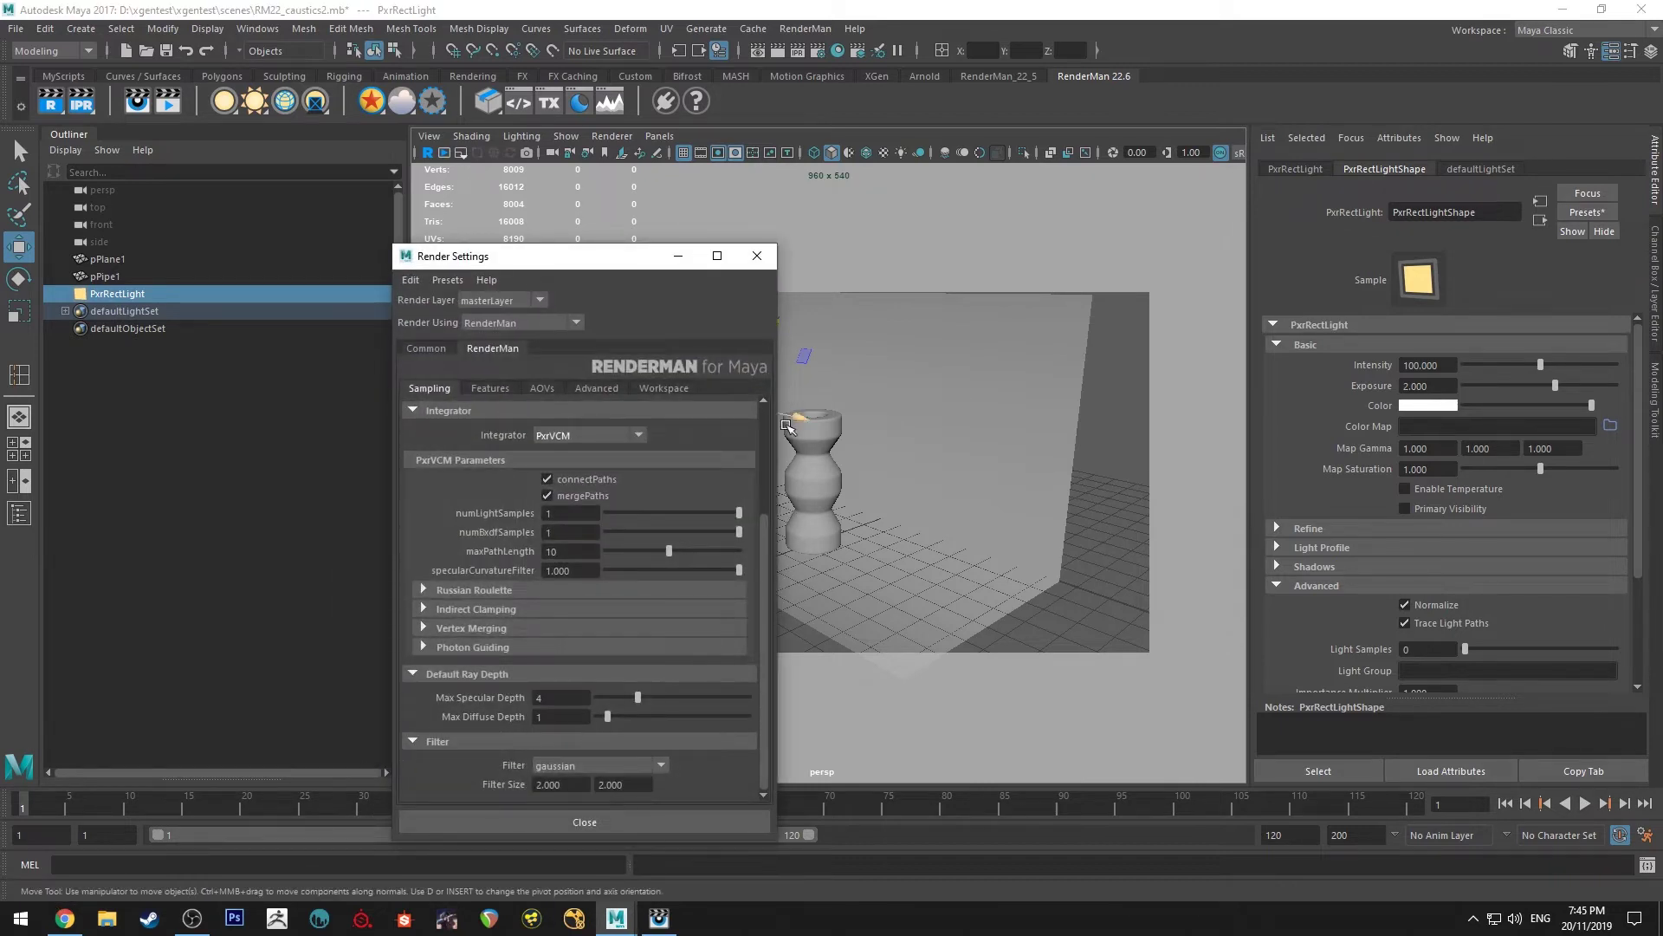
double_click(532, 716)
text(4)
key(Return)
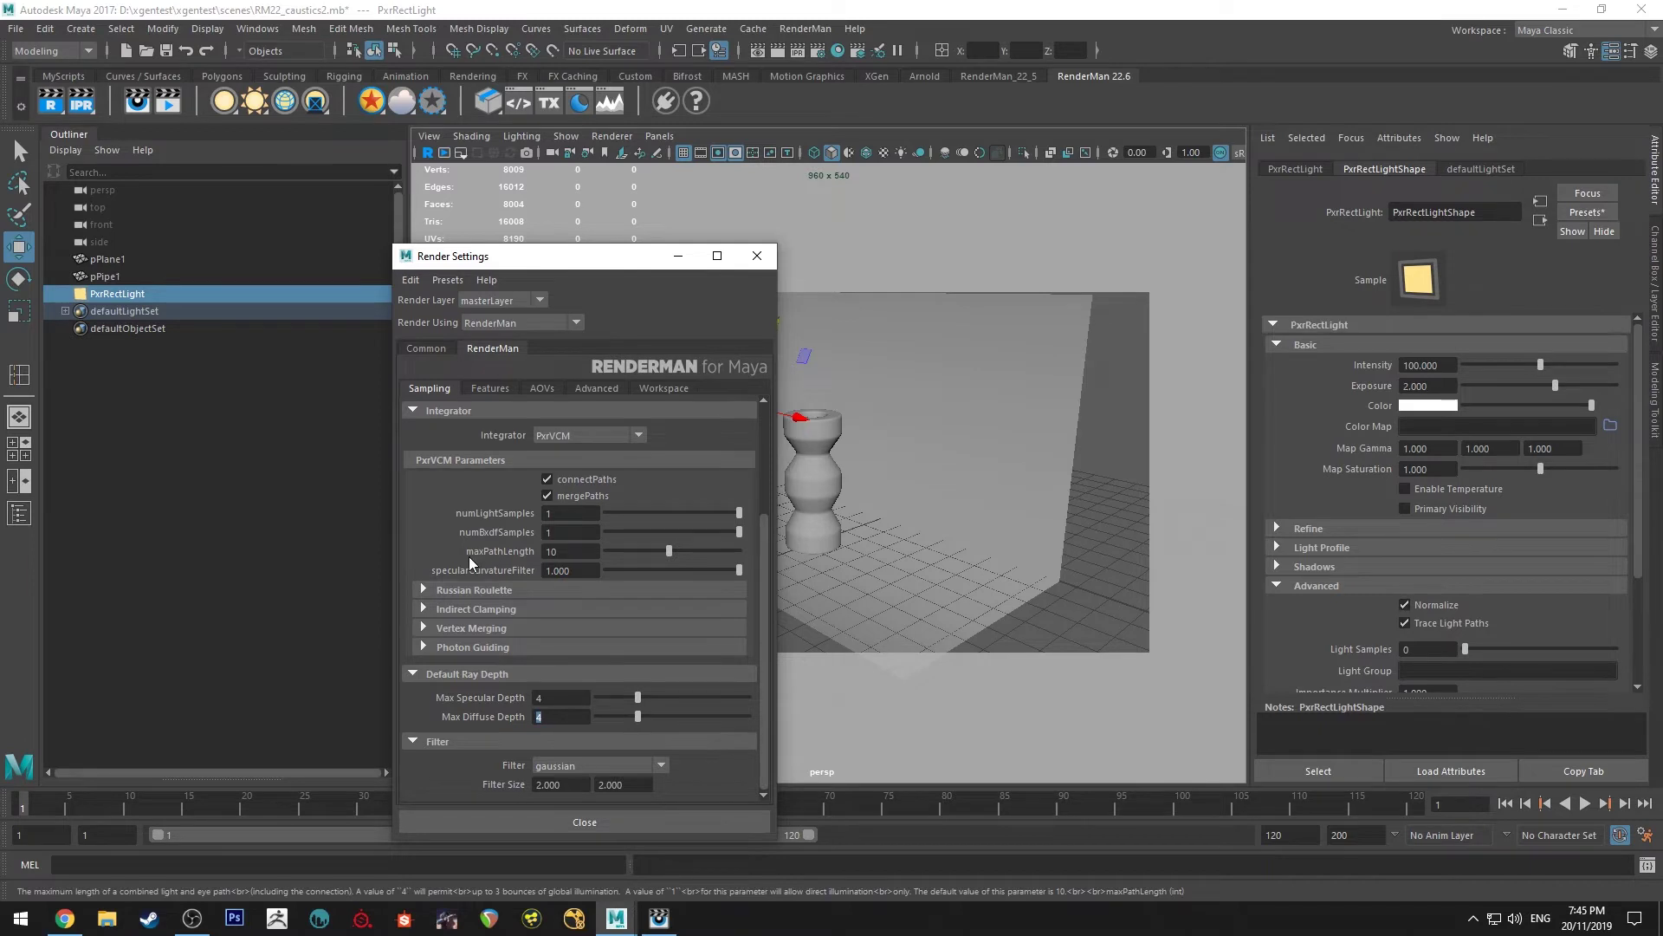
click(680, 257)
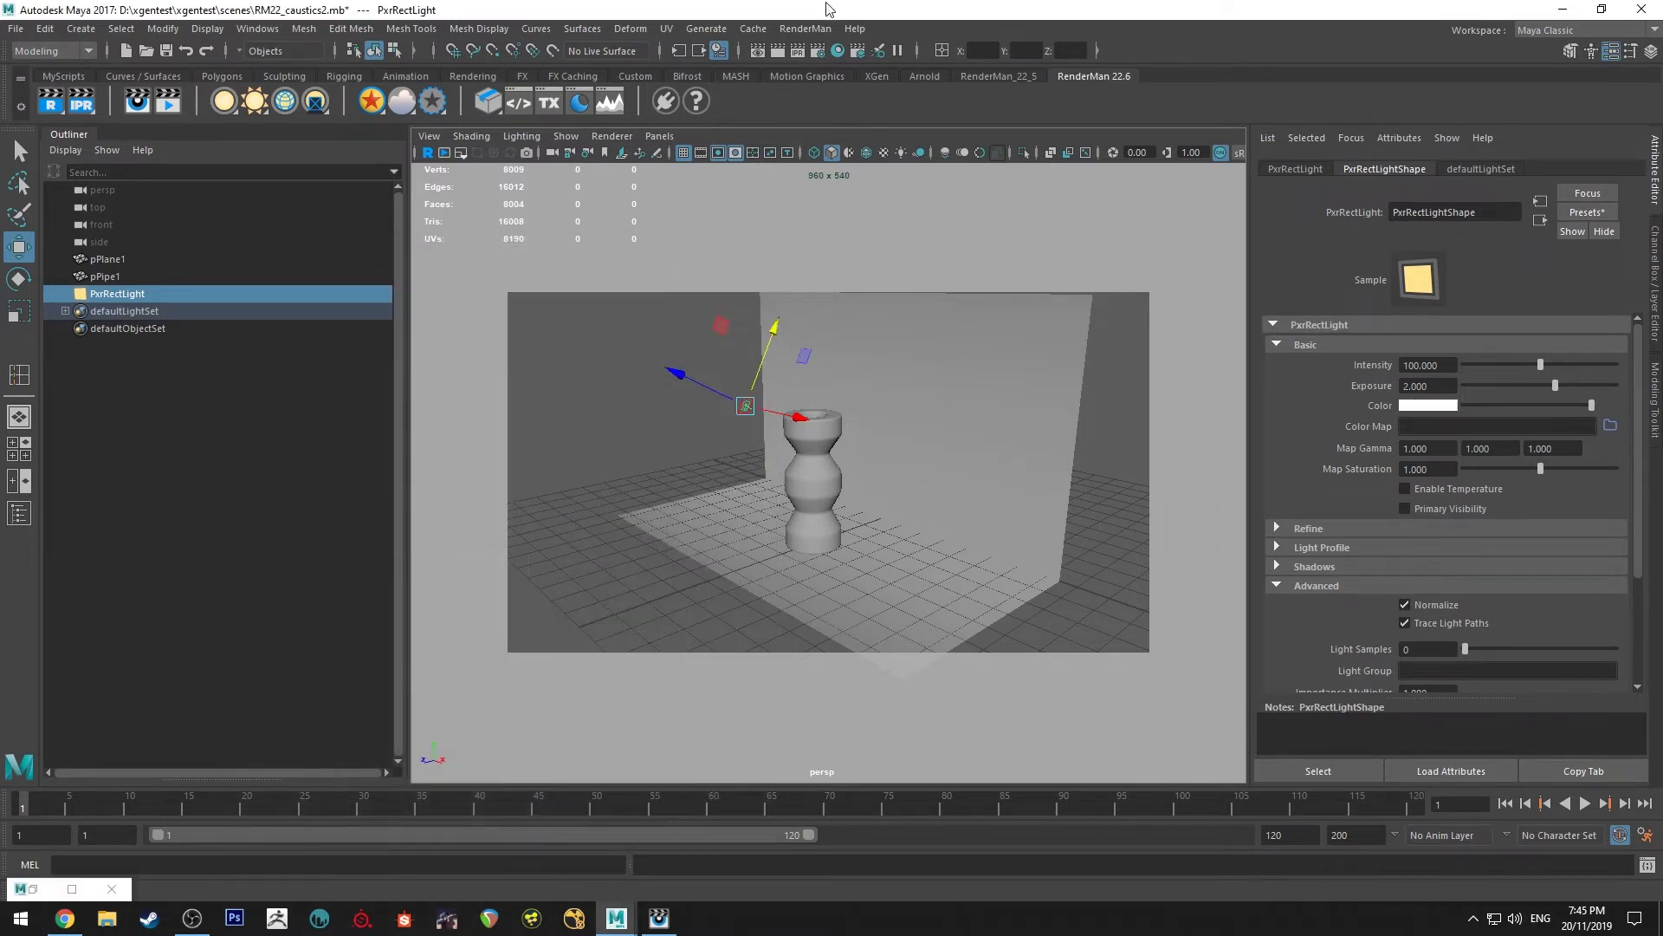
click(798, 52)
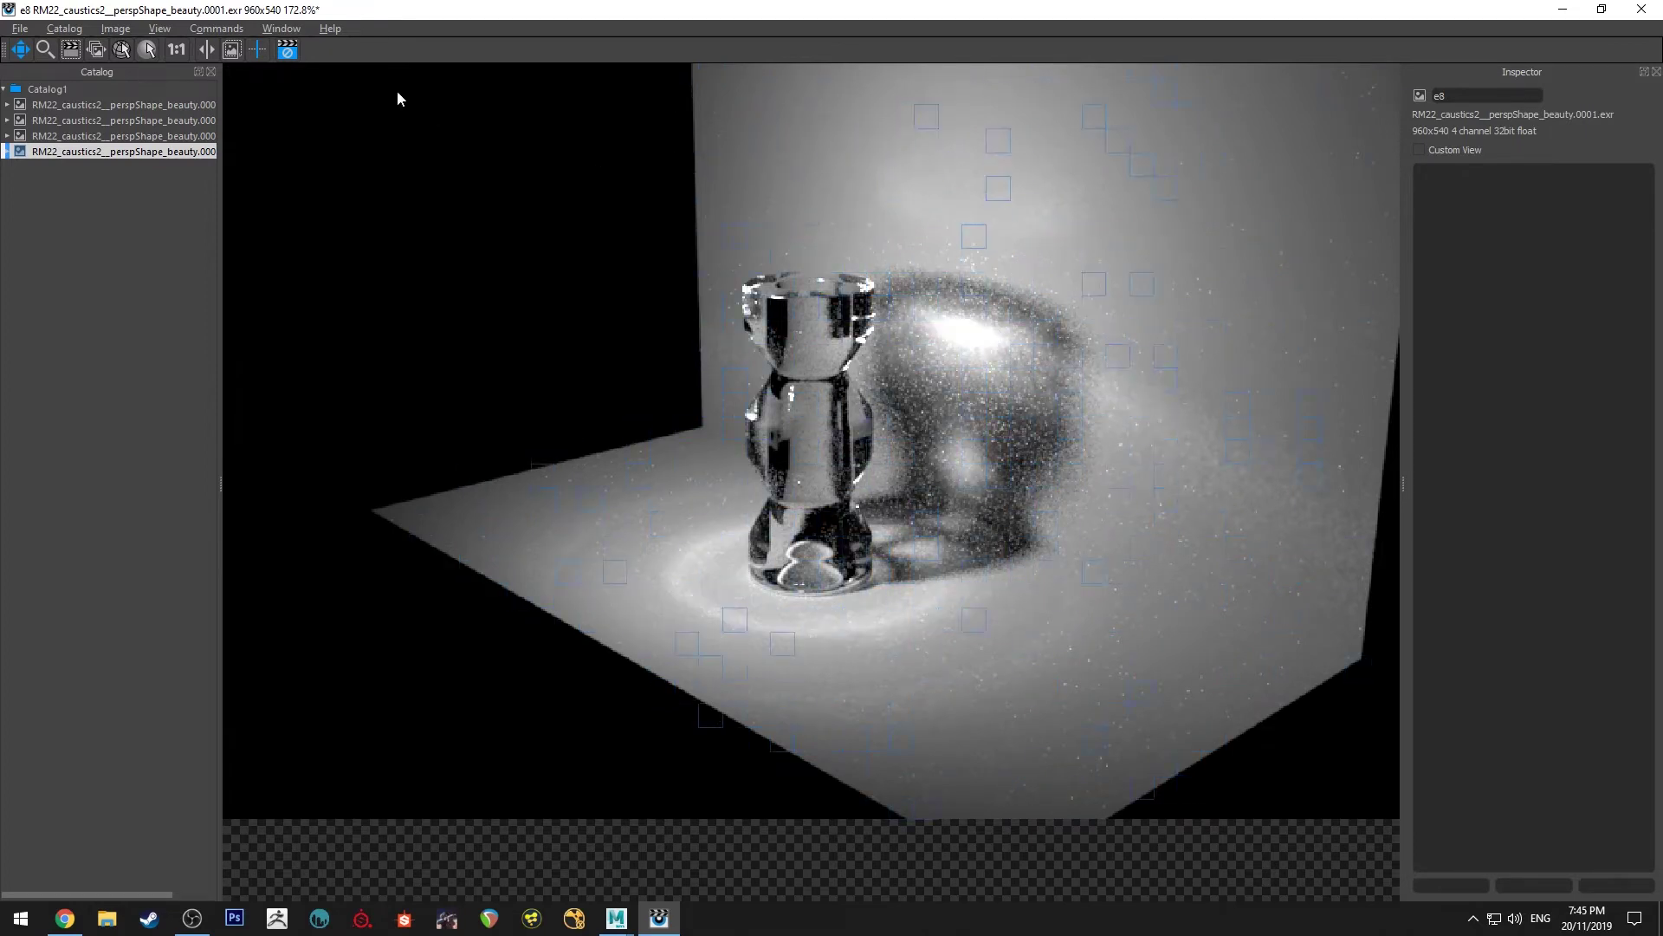
Back in Maya, enable colour temperature on the PxrRectLight and set Temperature to 15000.
key(alt+Tab)
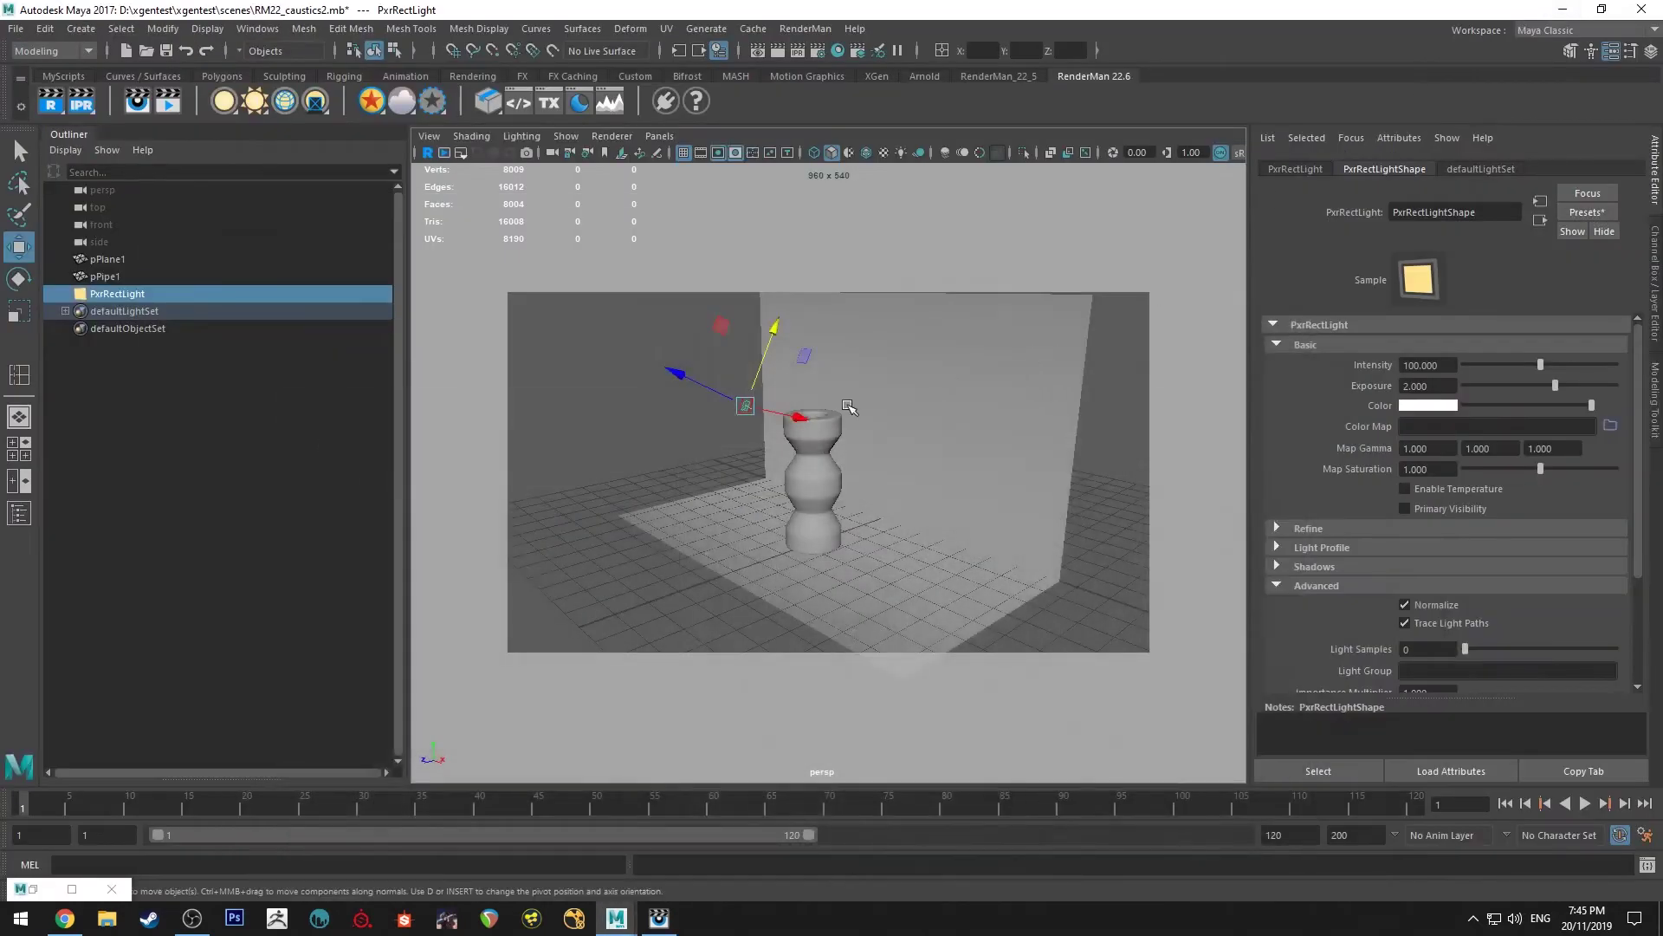
right_click(1339, 404)
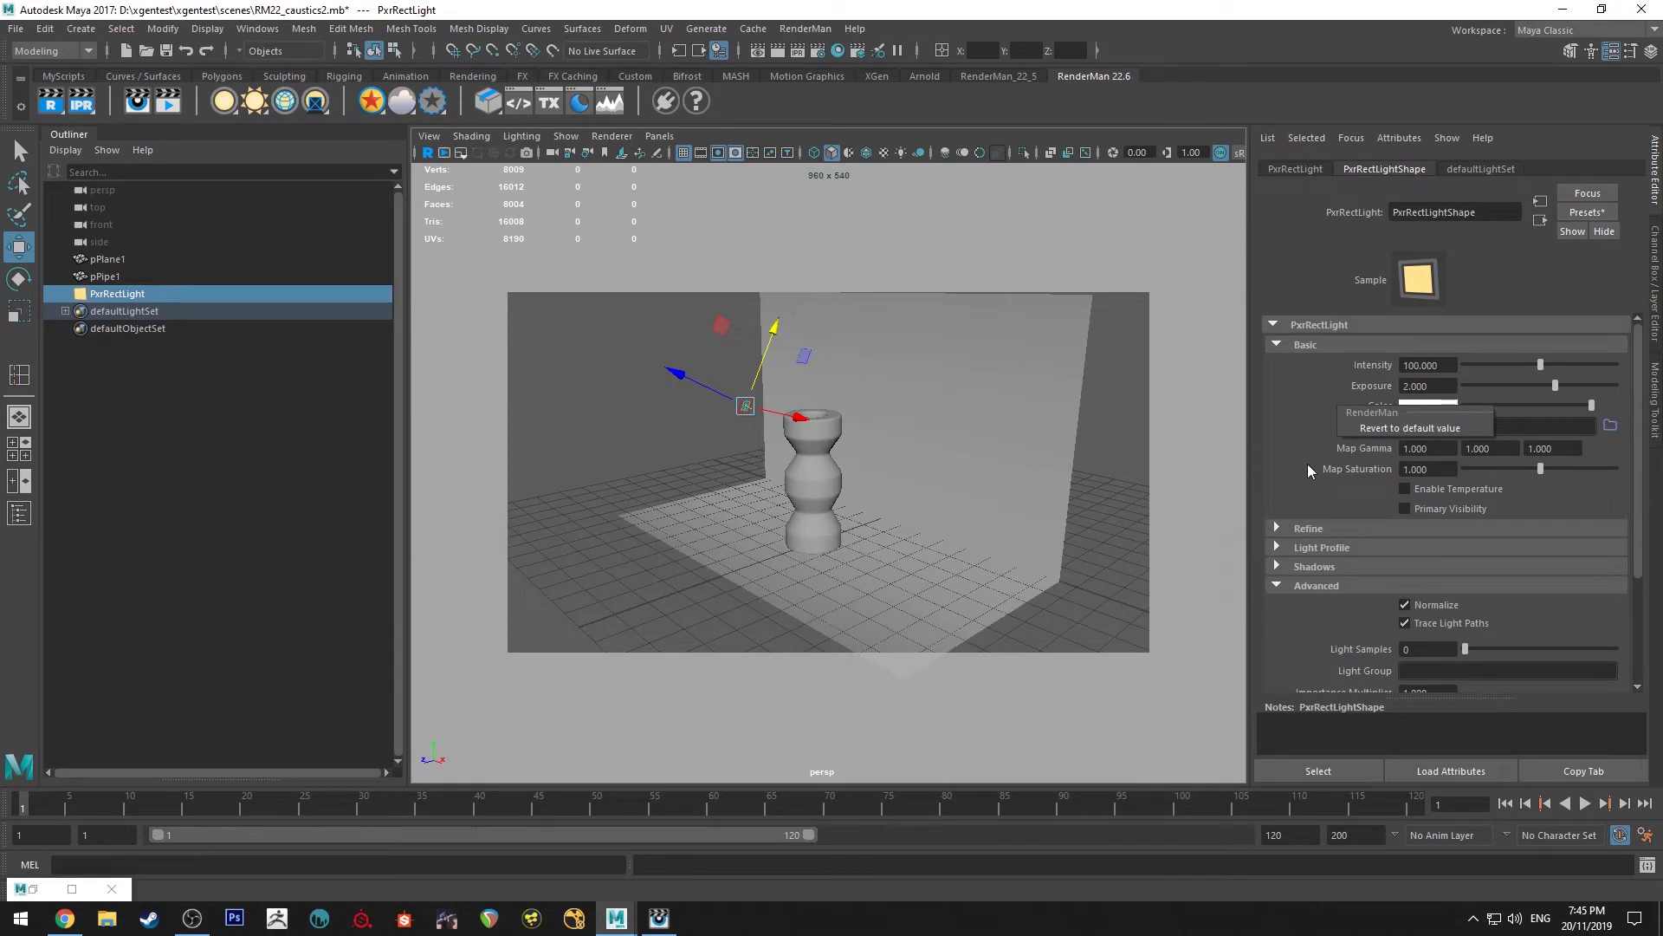
click(1404, 488)
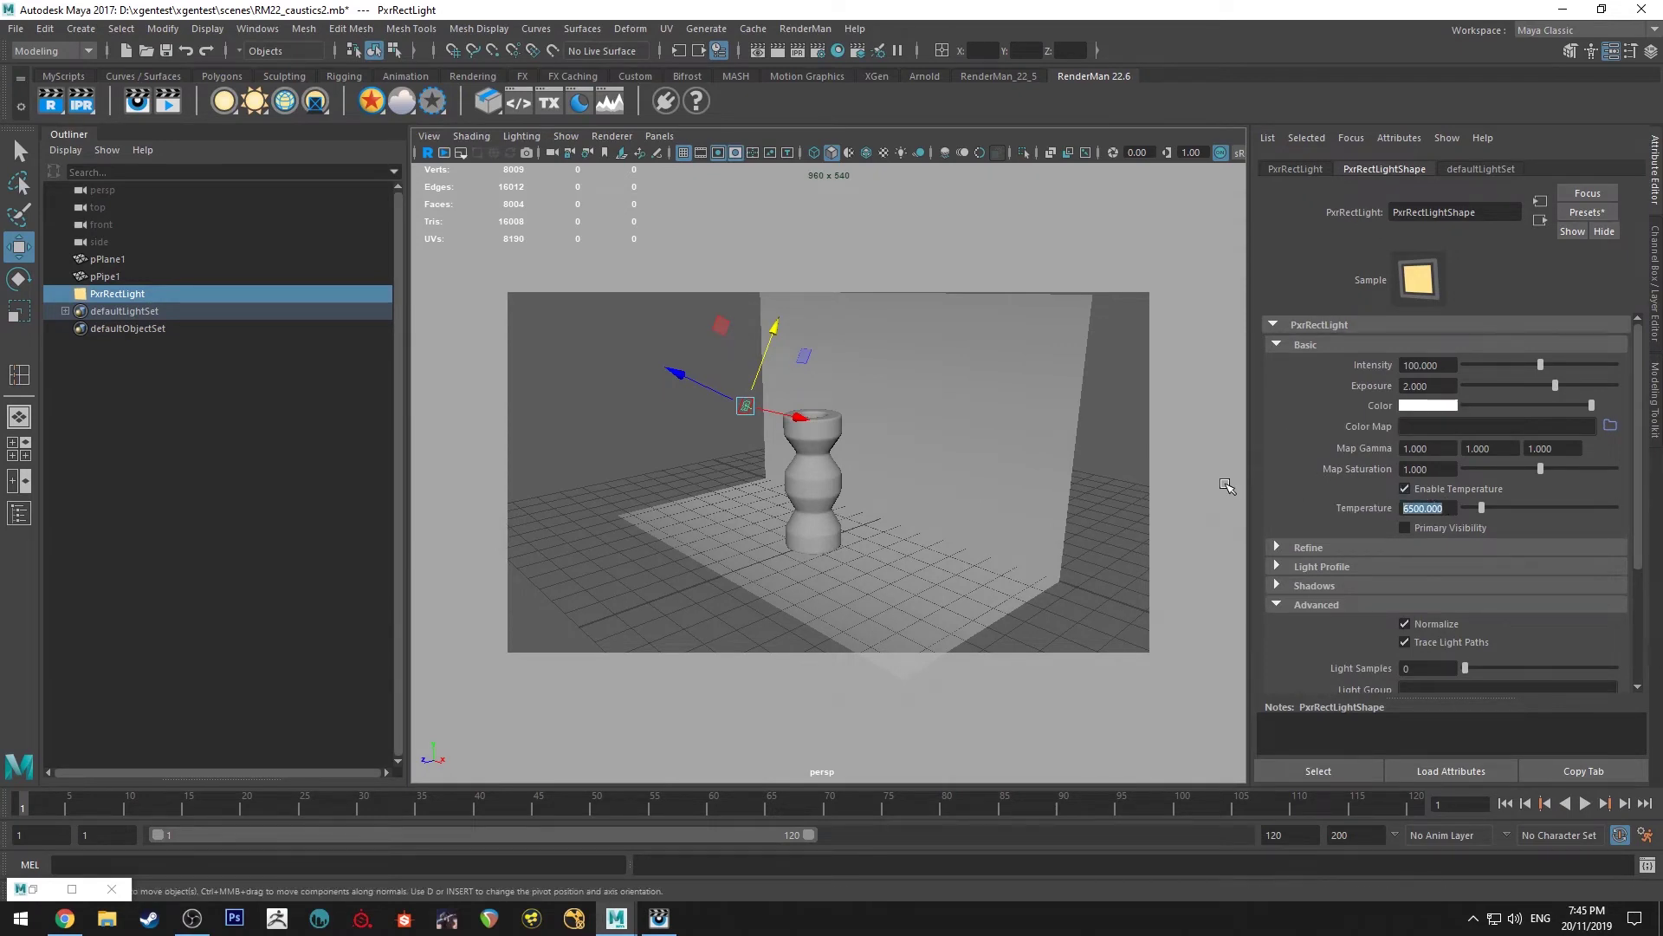
text(15000)
key(Return)
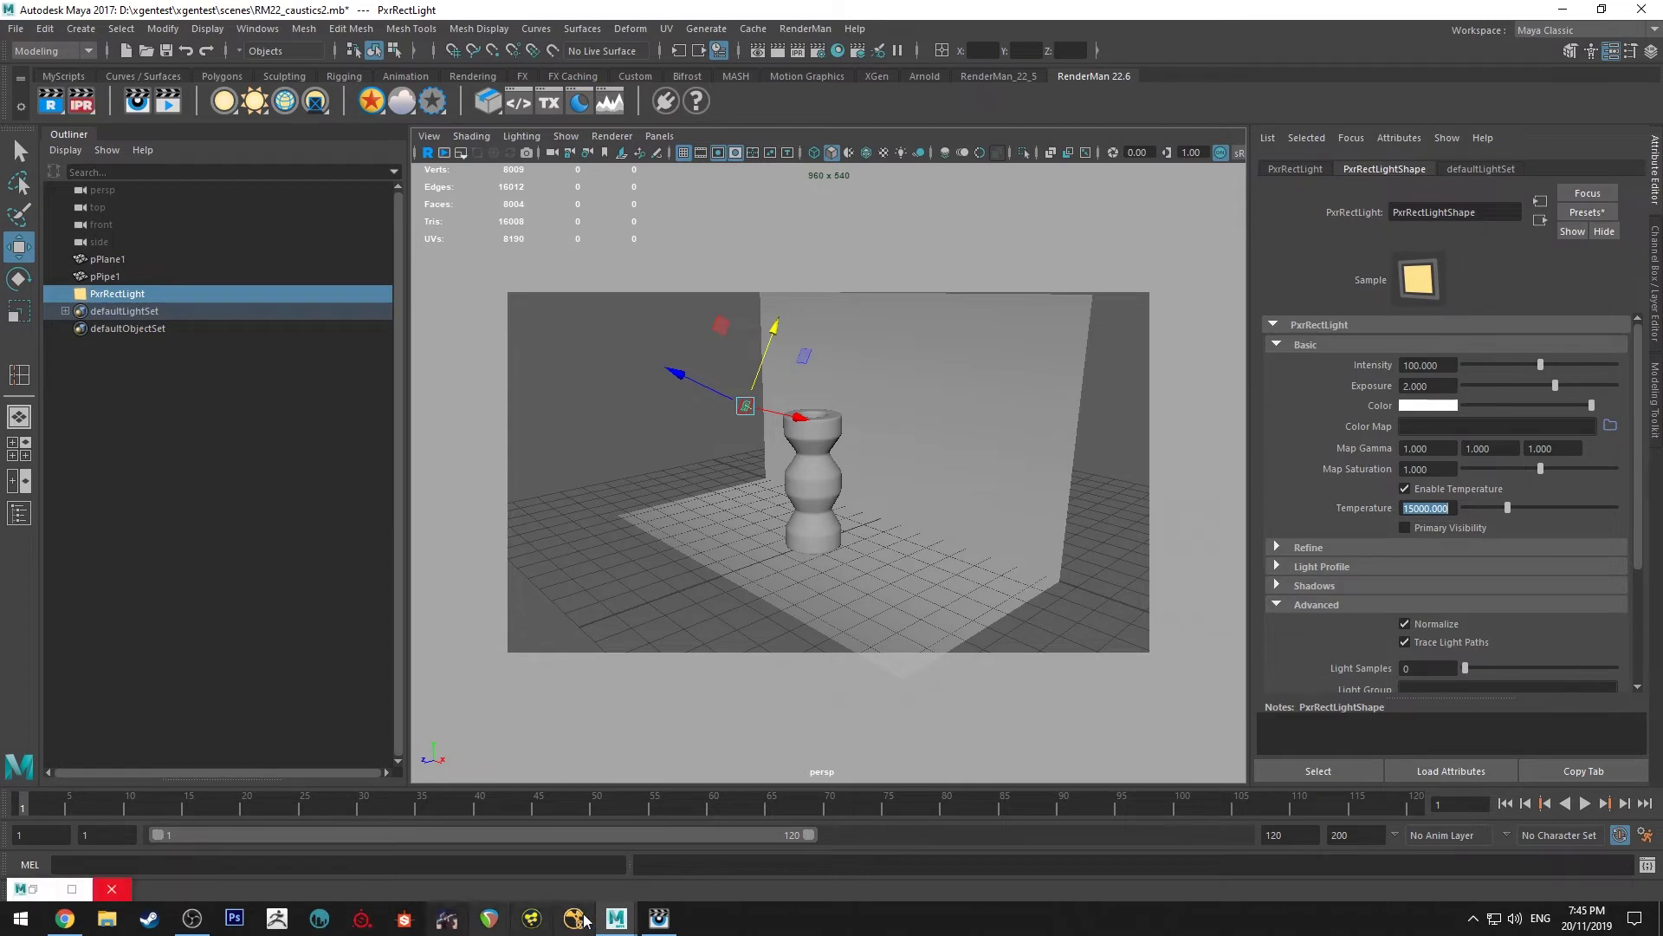
Open the e10 render in RenderMan it and zoom to inspect the speckled caustics inside the shadow.
click(658, 918)
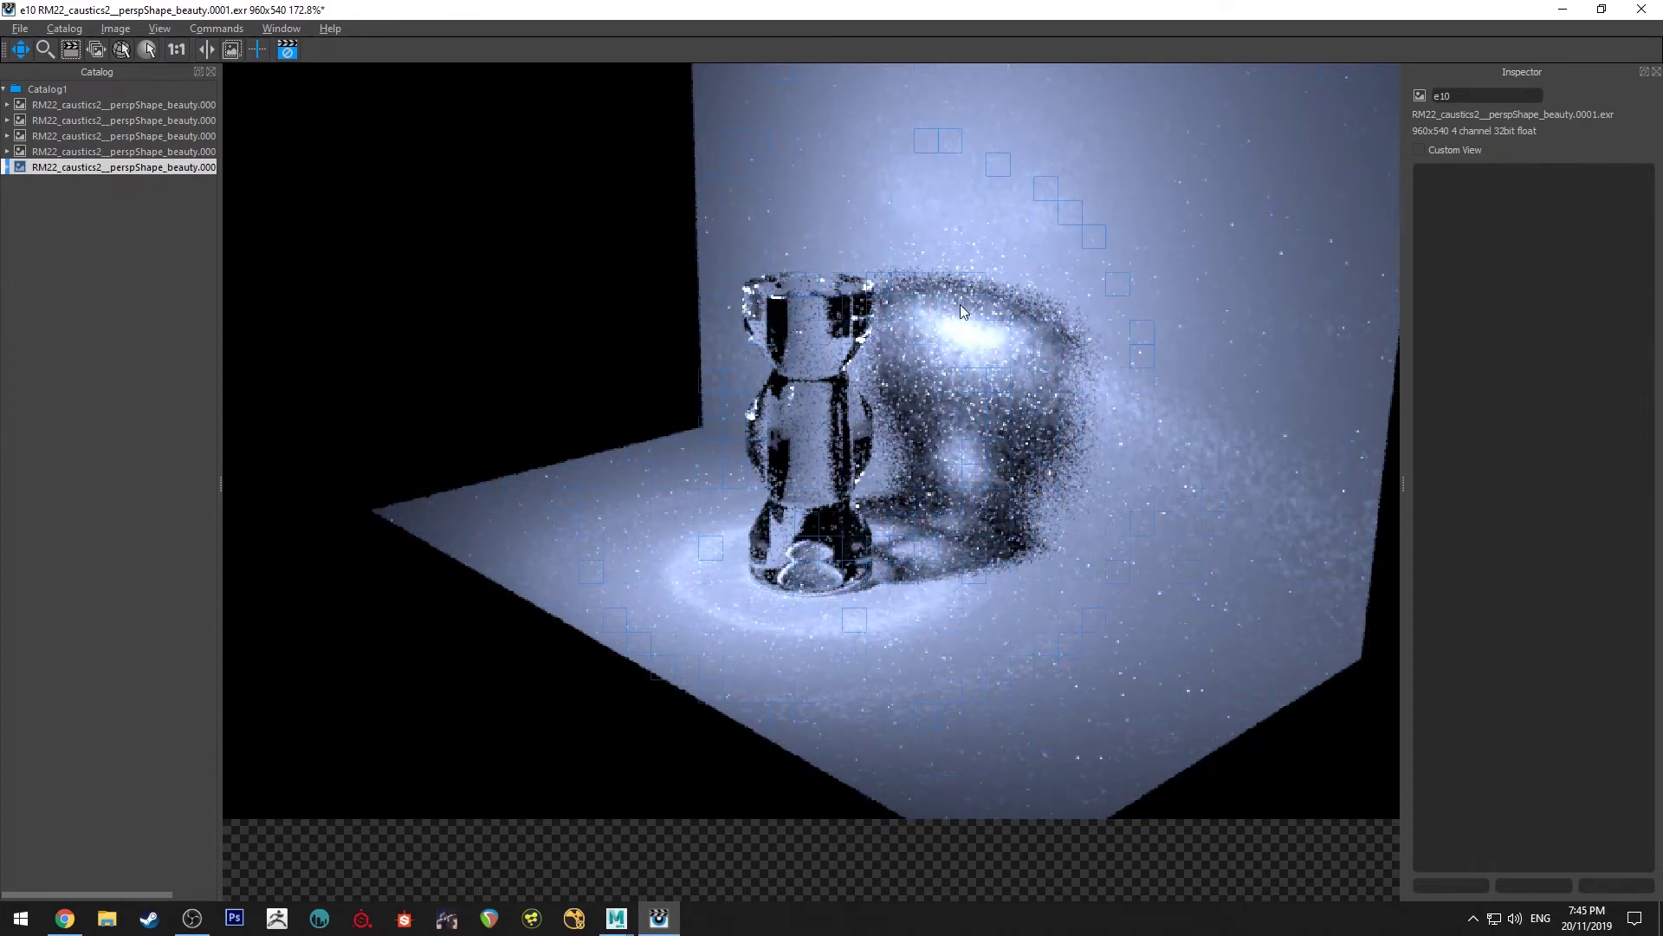
scroll(960, 327, up, 3)
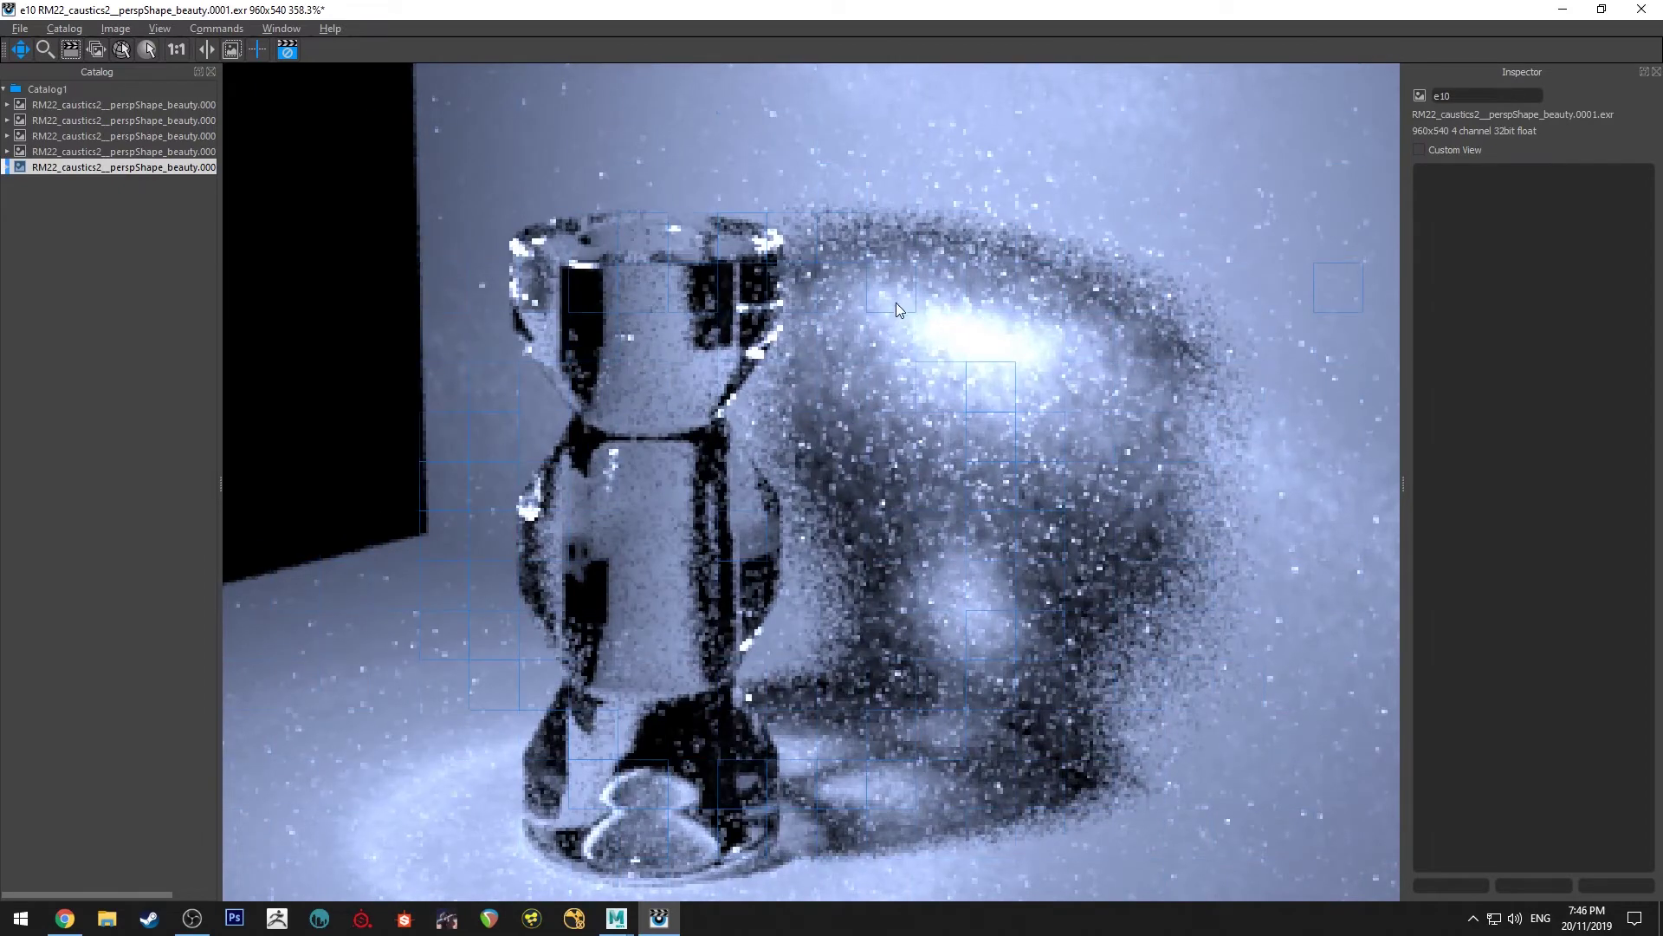
scroll(905, 372, down, 3)
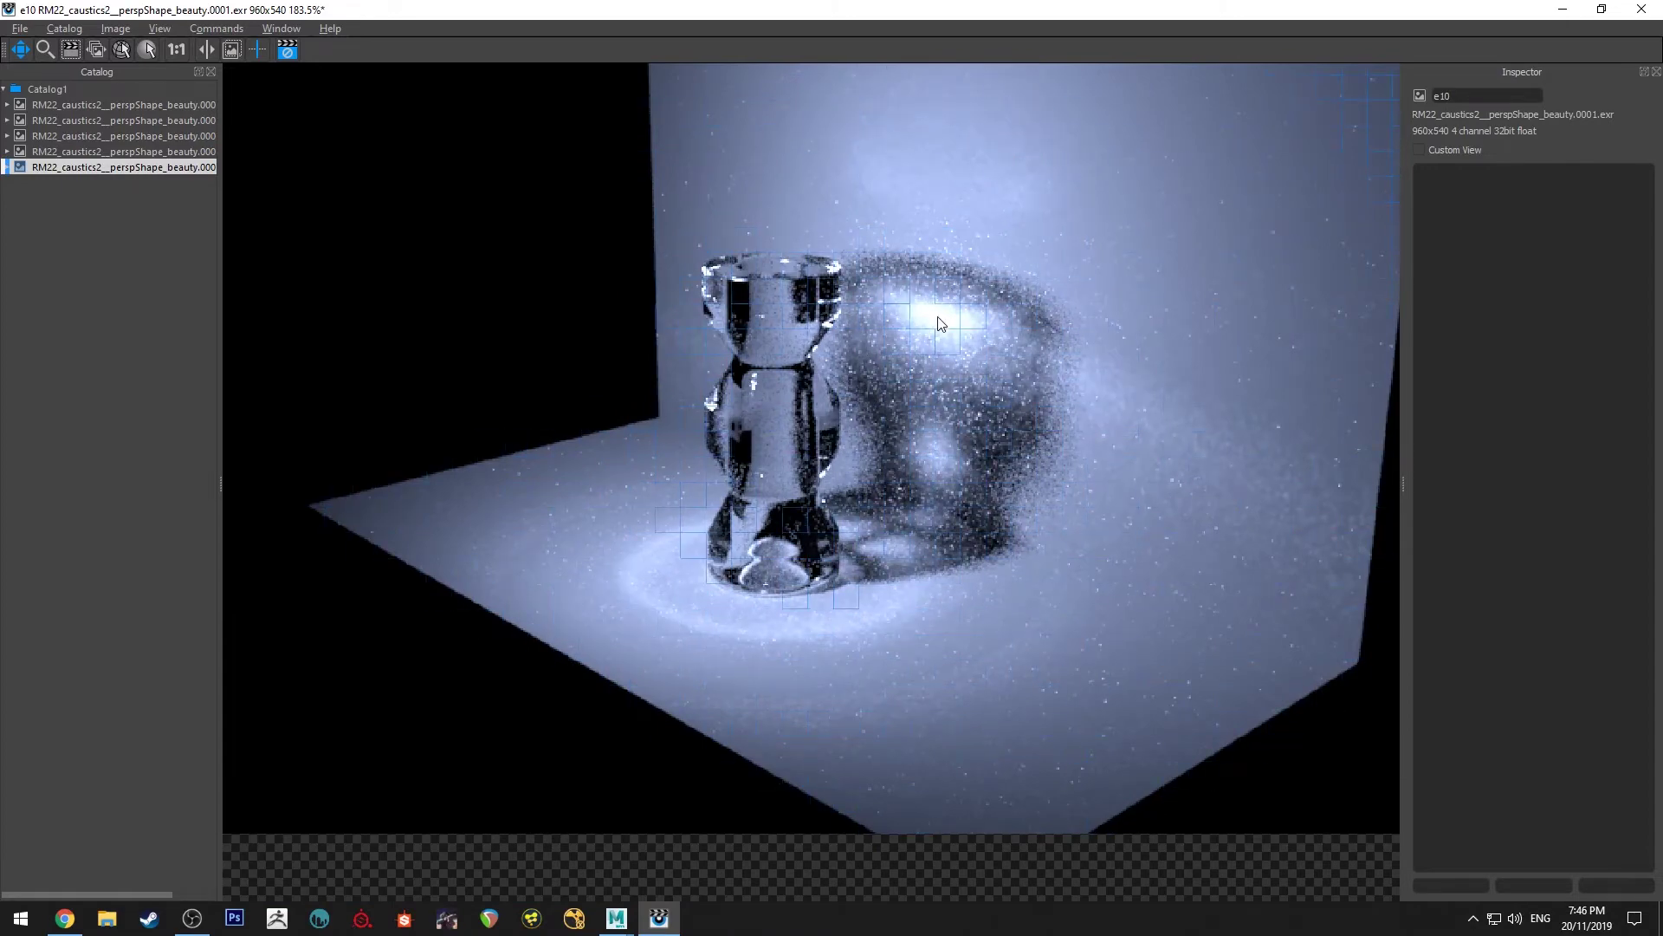
scroll(962, 337, up, 3)
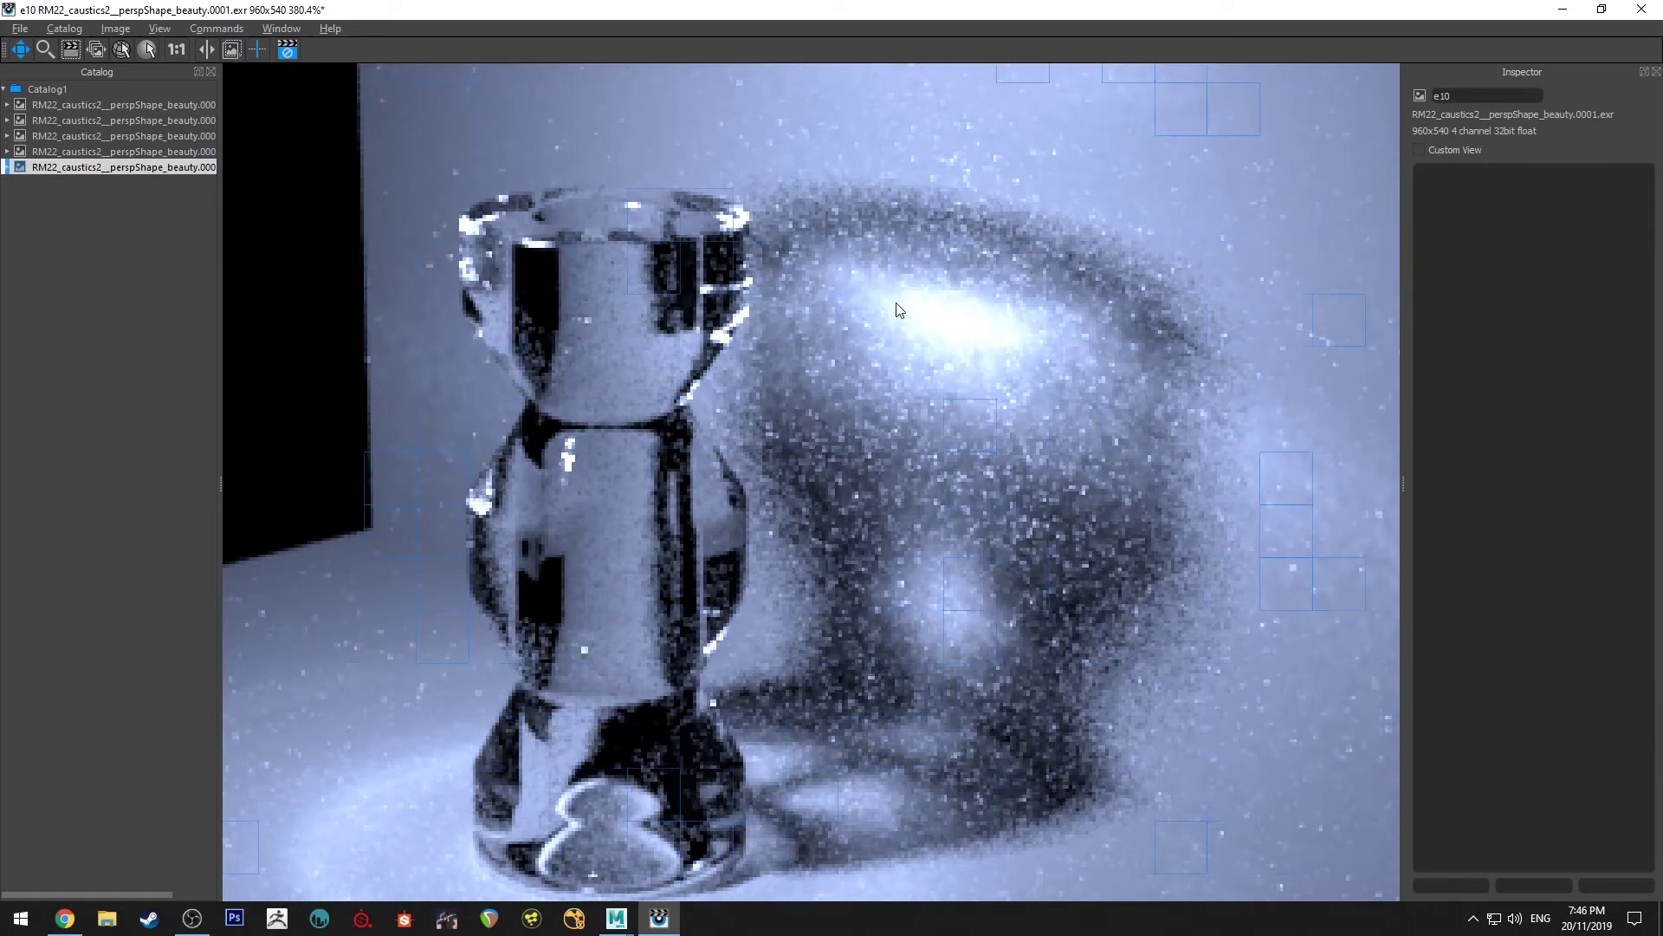
scroll(876, 313, down, 4)
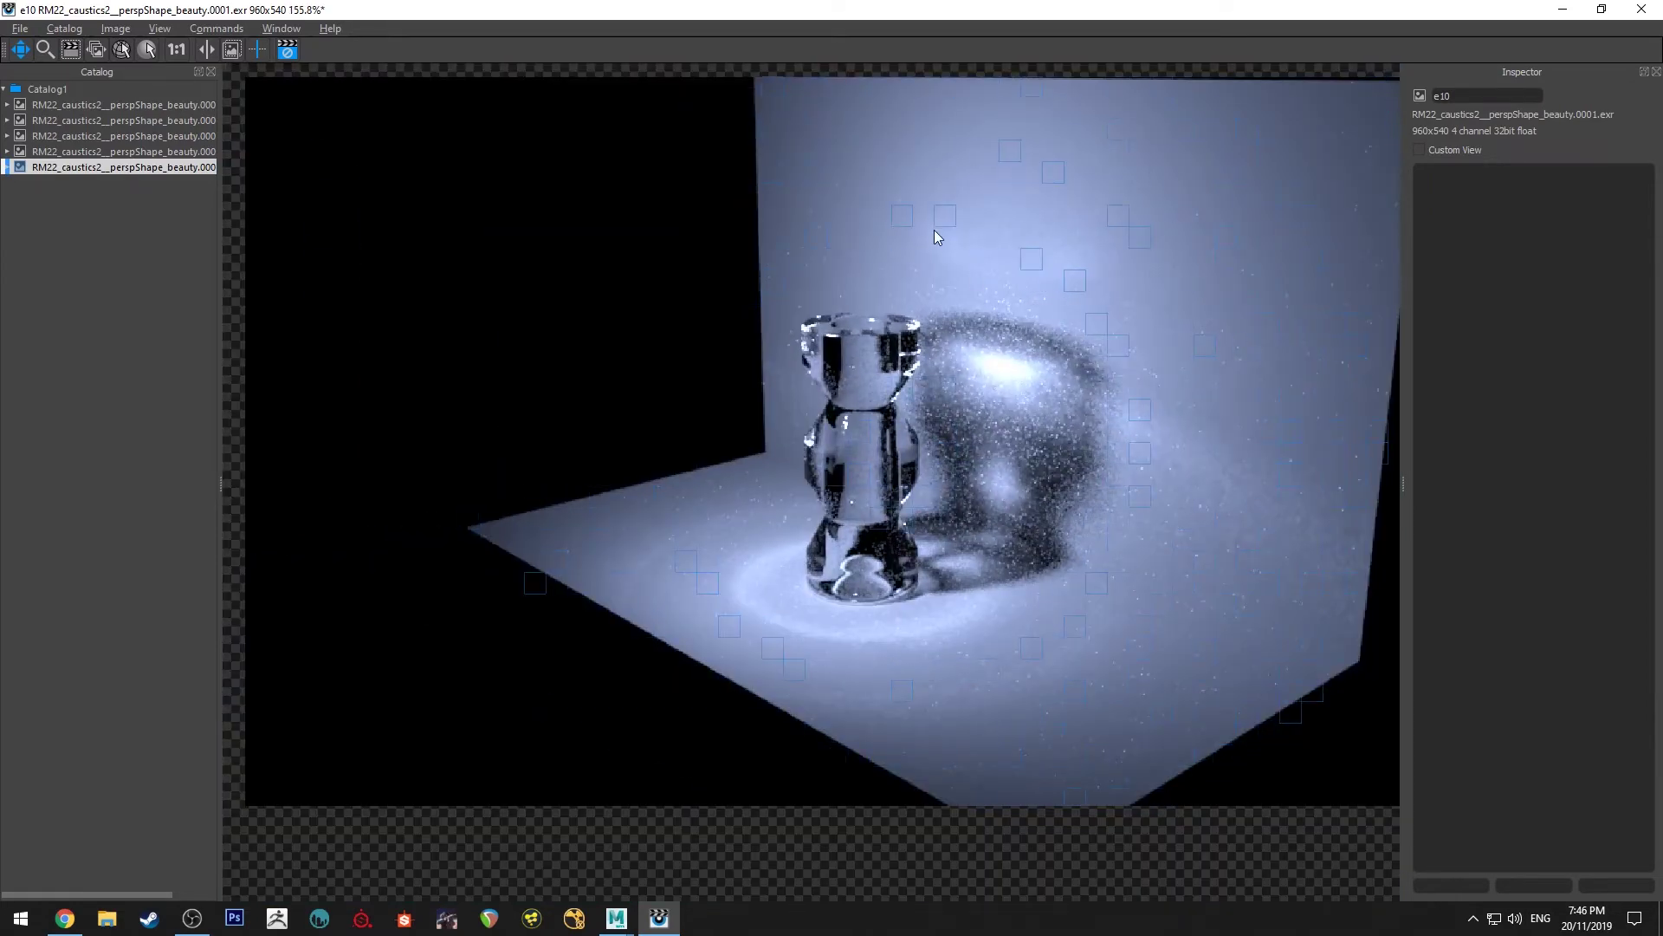
scroll(1022, 362, up, 2)
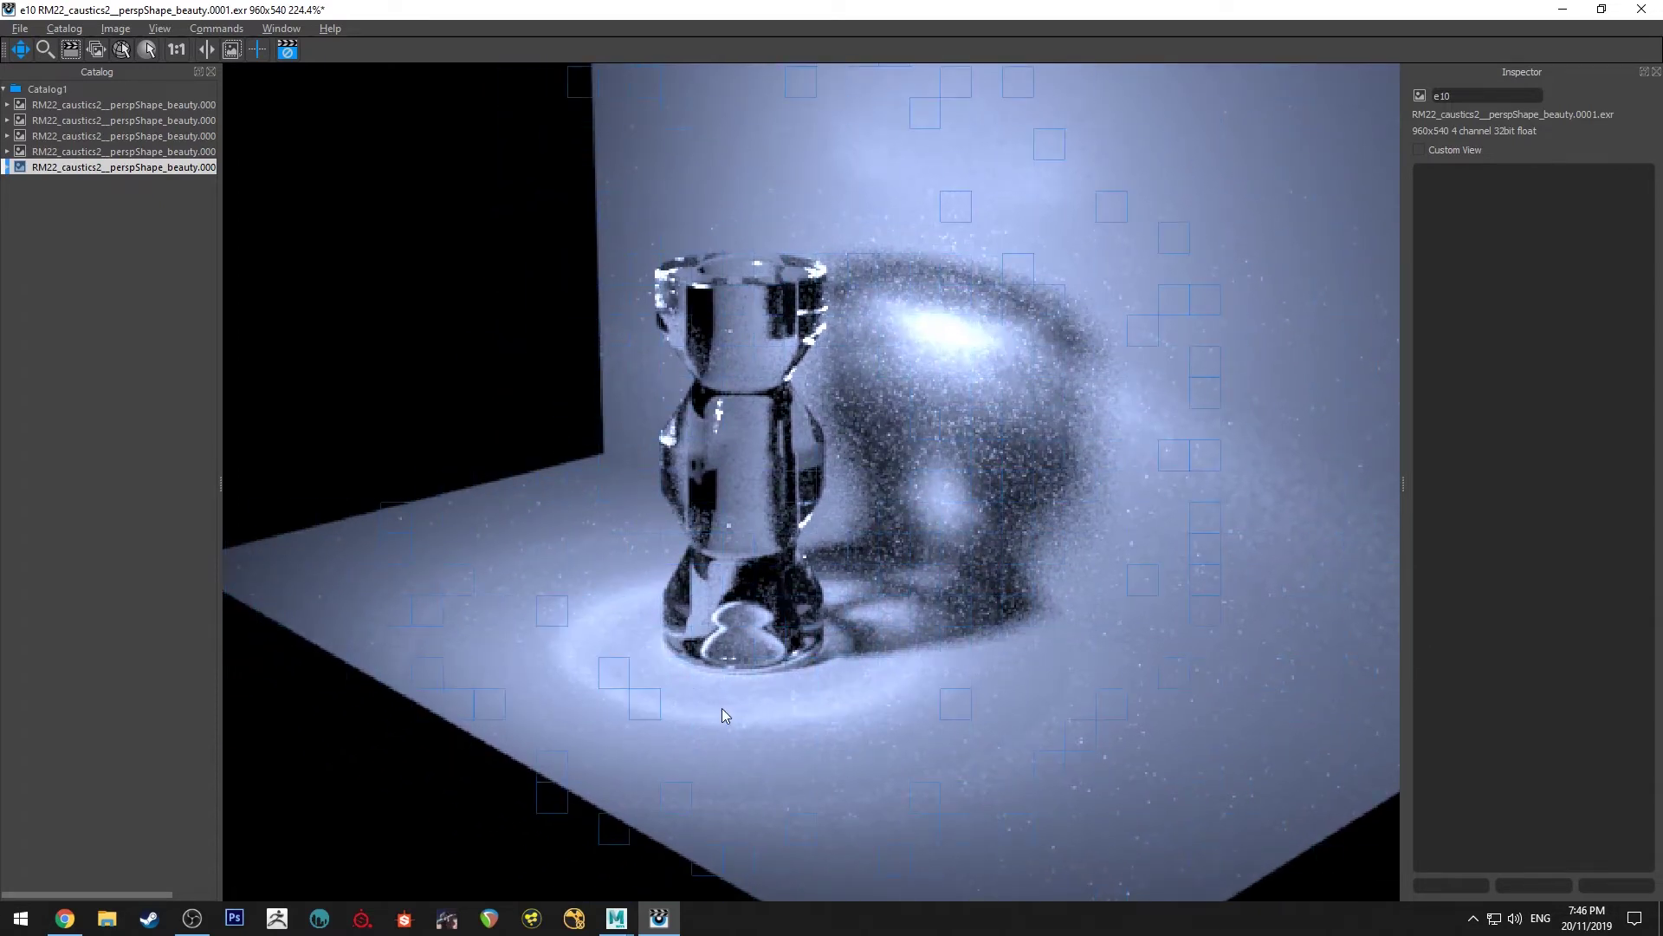
In the restored Render Settings, set Max Specular Depth and Max Diffuse Depth to 8, then minimize it.
click(1559, 9)
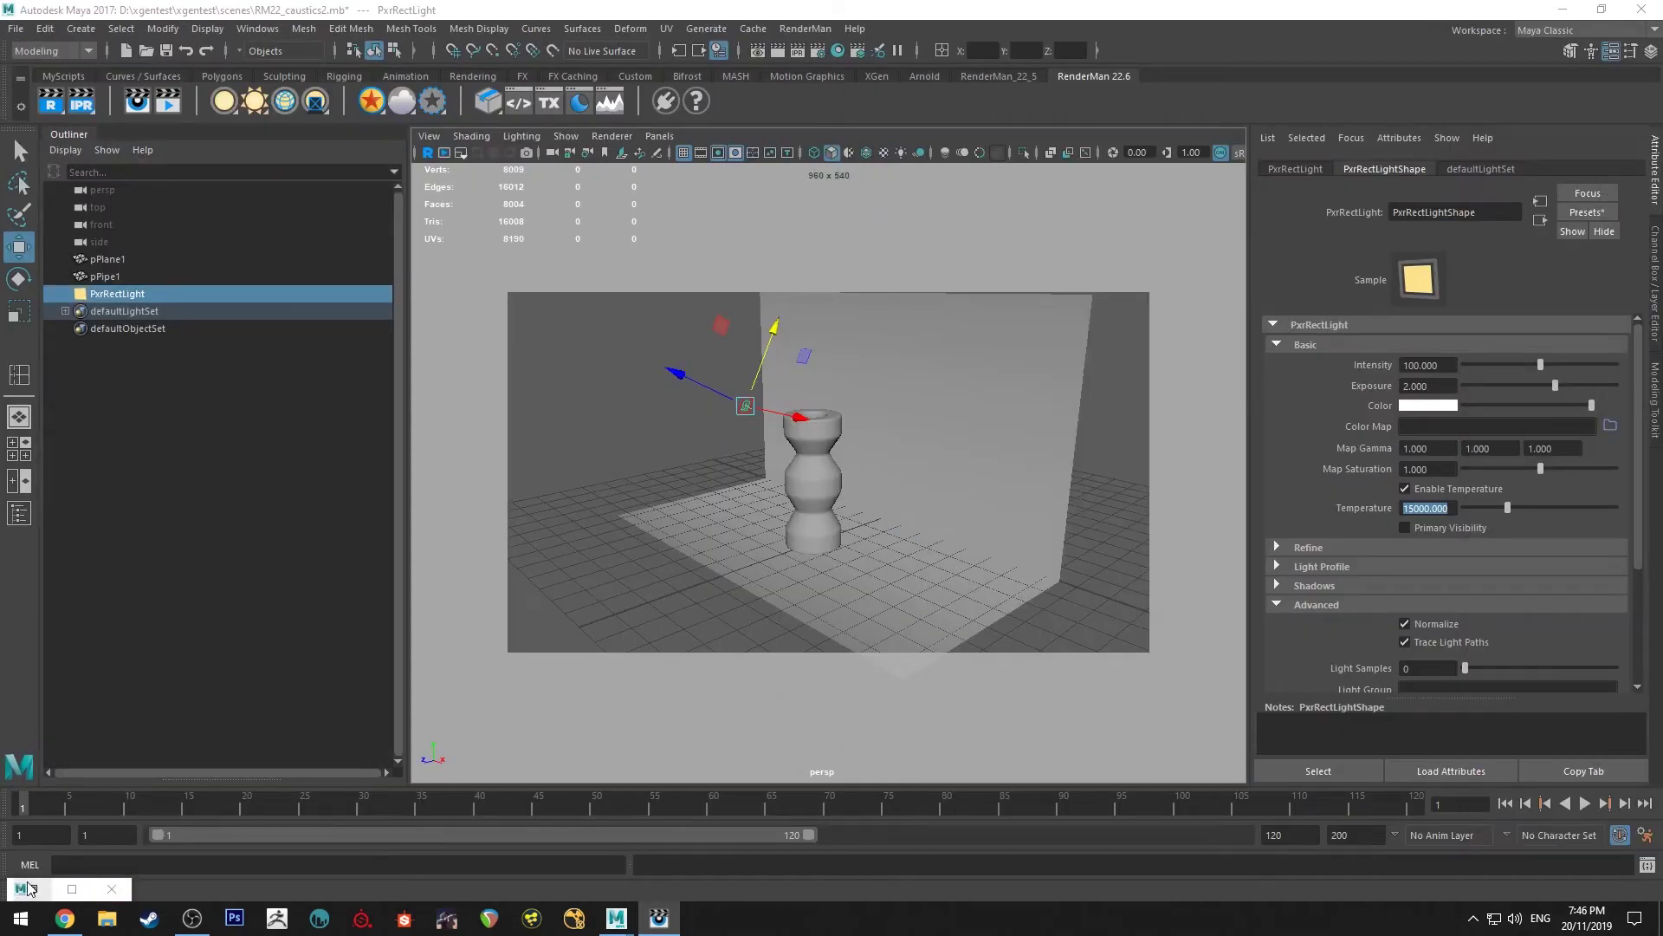
click(30, 888)
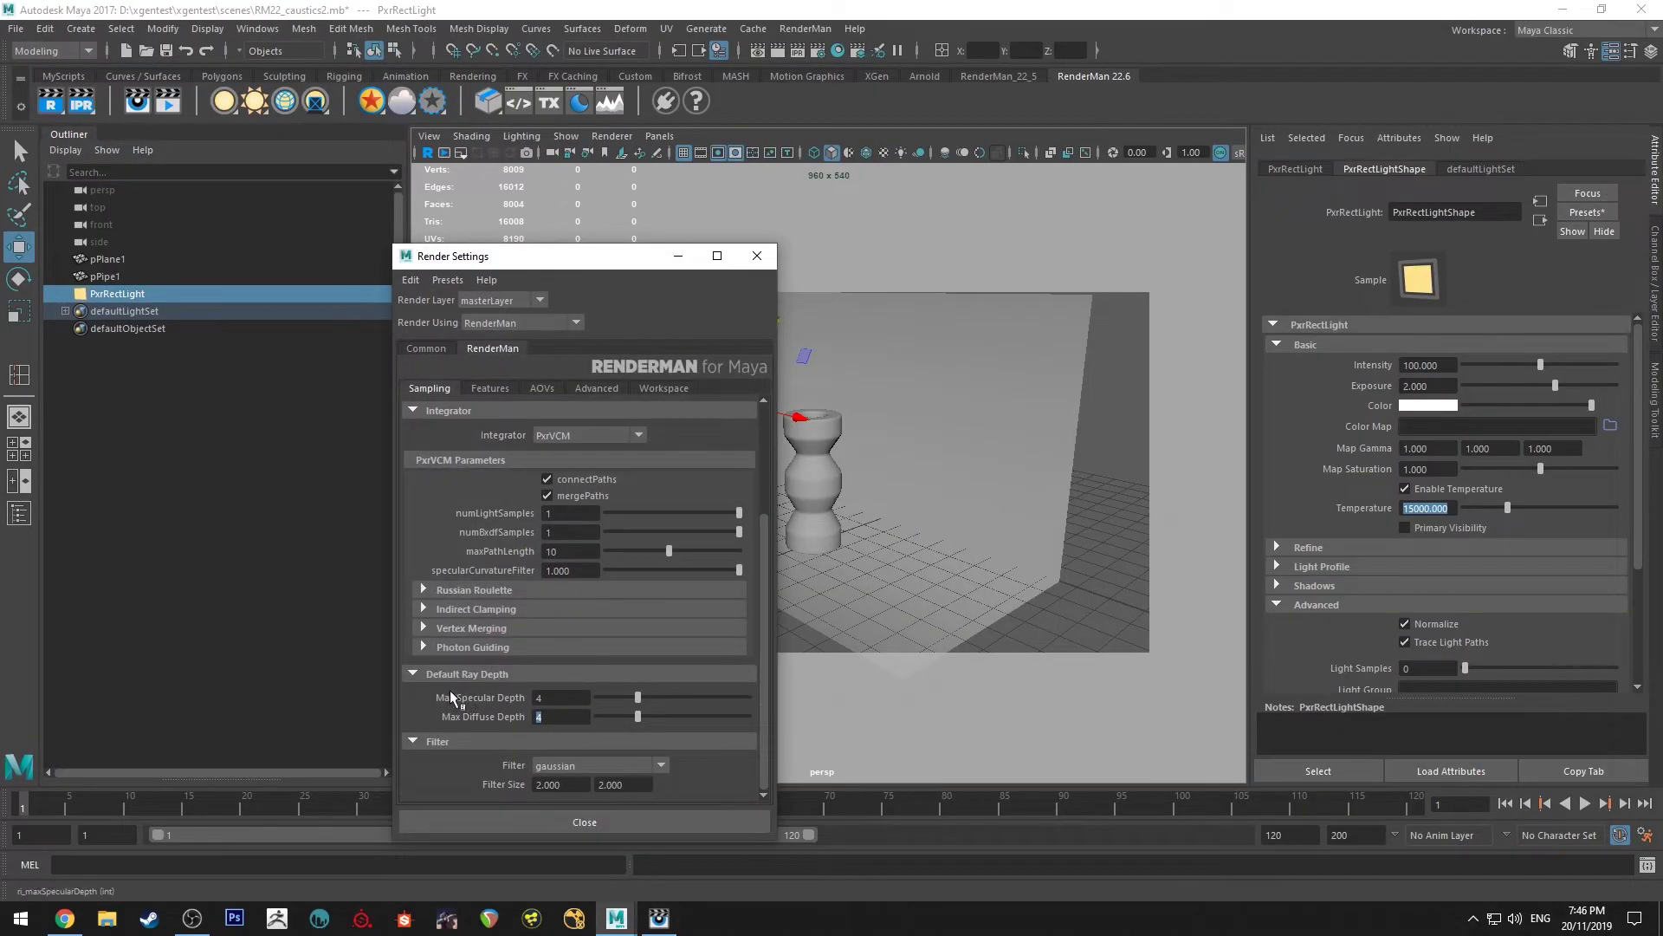
click(561, 695)
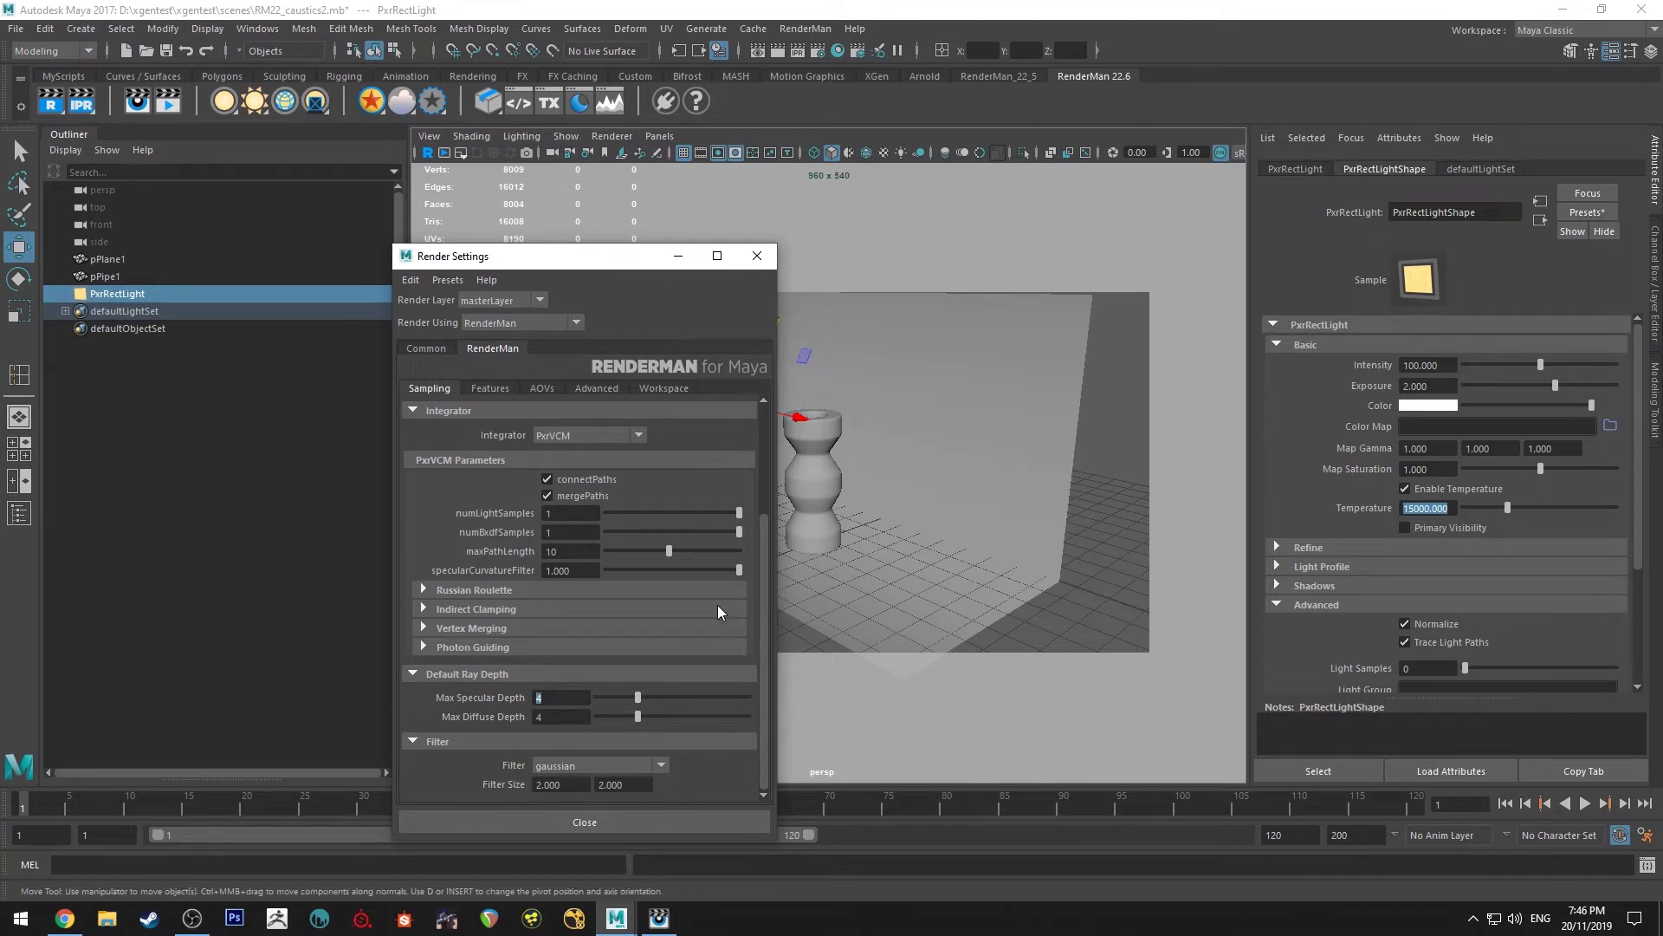
text(8)
key(Tab)
text(8)
key(Return)
click(678, 256)
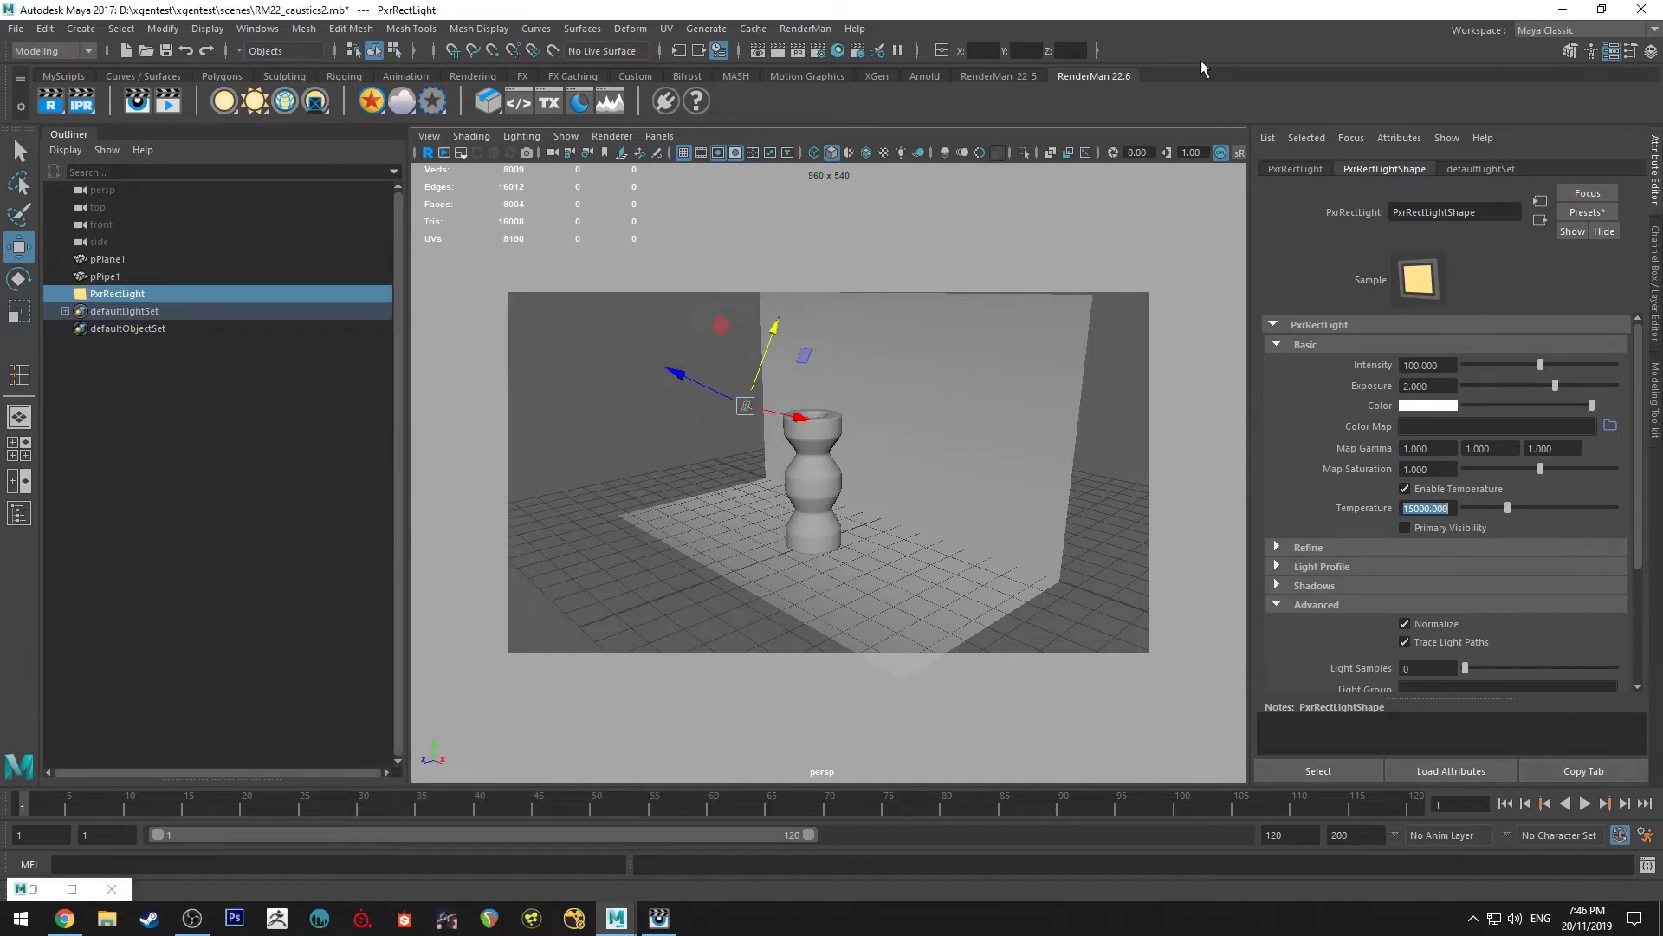
Zoom into the e12 render and toggle against e10 in the Catalog to compare caustic noise.
click(1563, 9)
scroll(604, 459, down, 2)
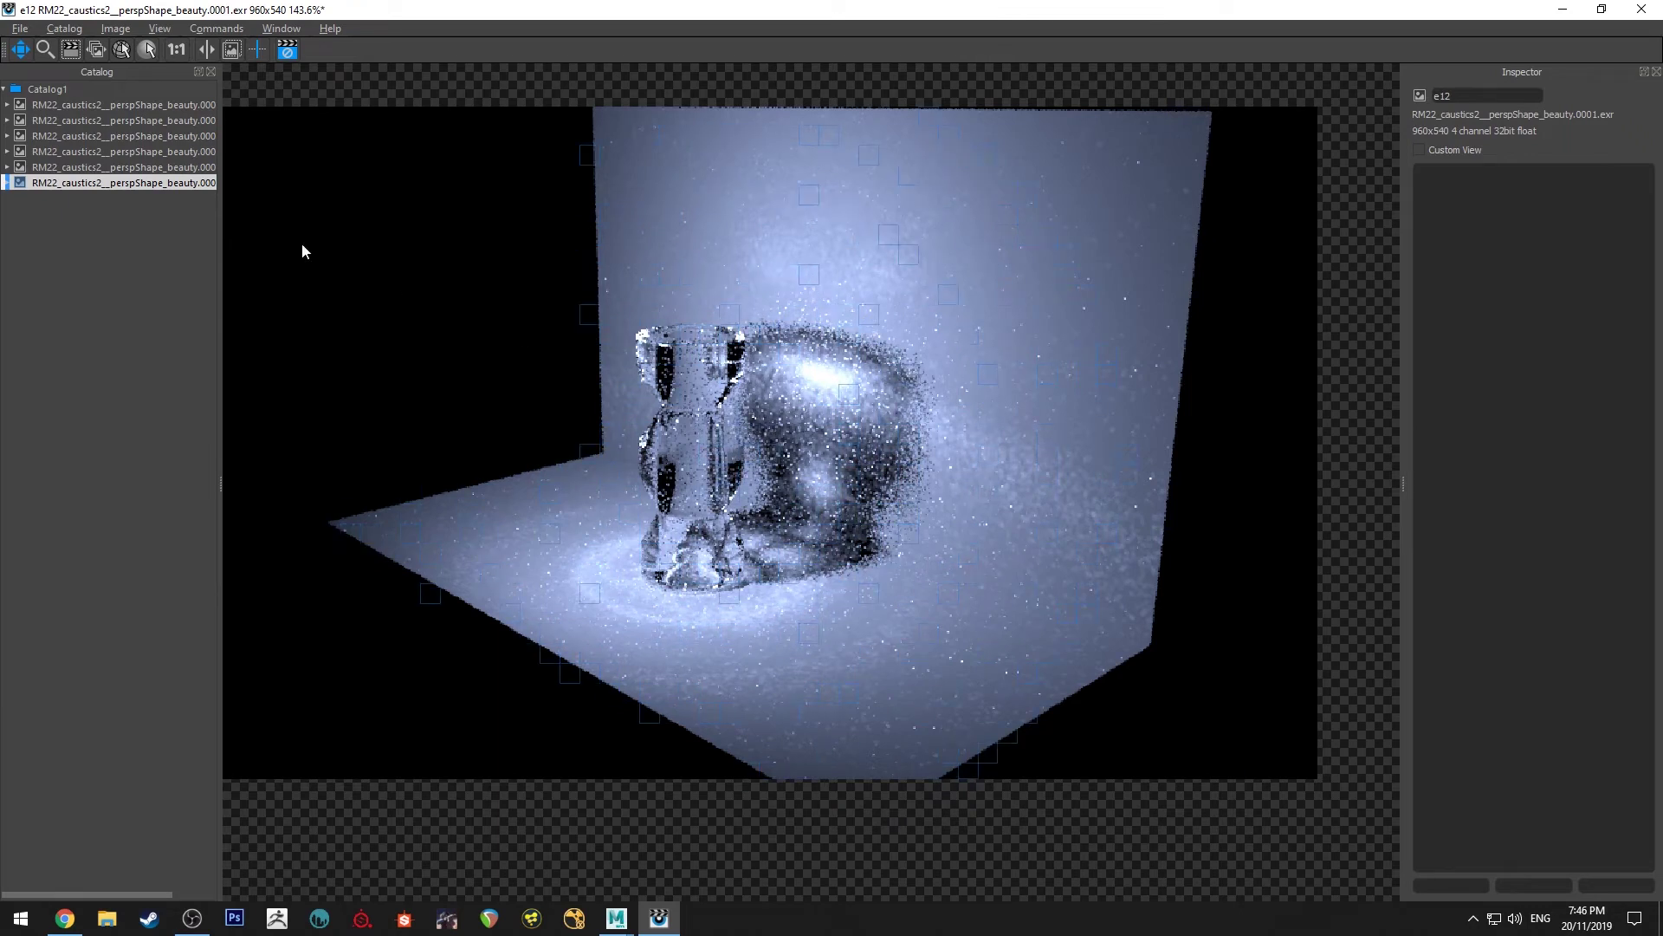
scroll(593, 347, up, 2)
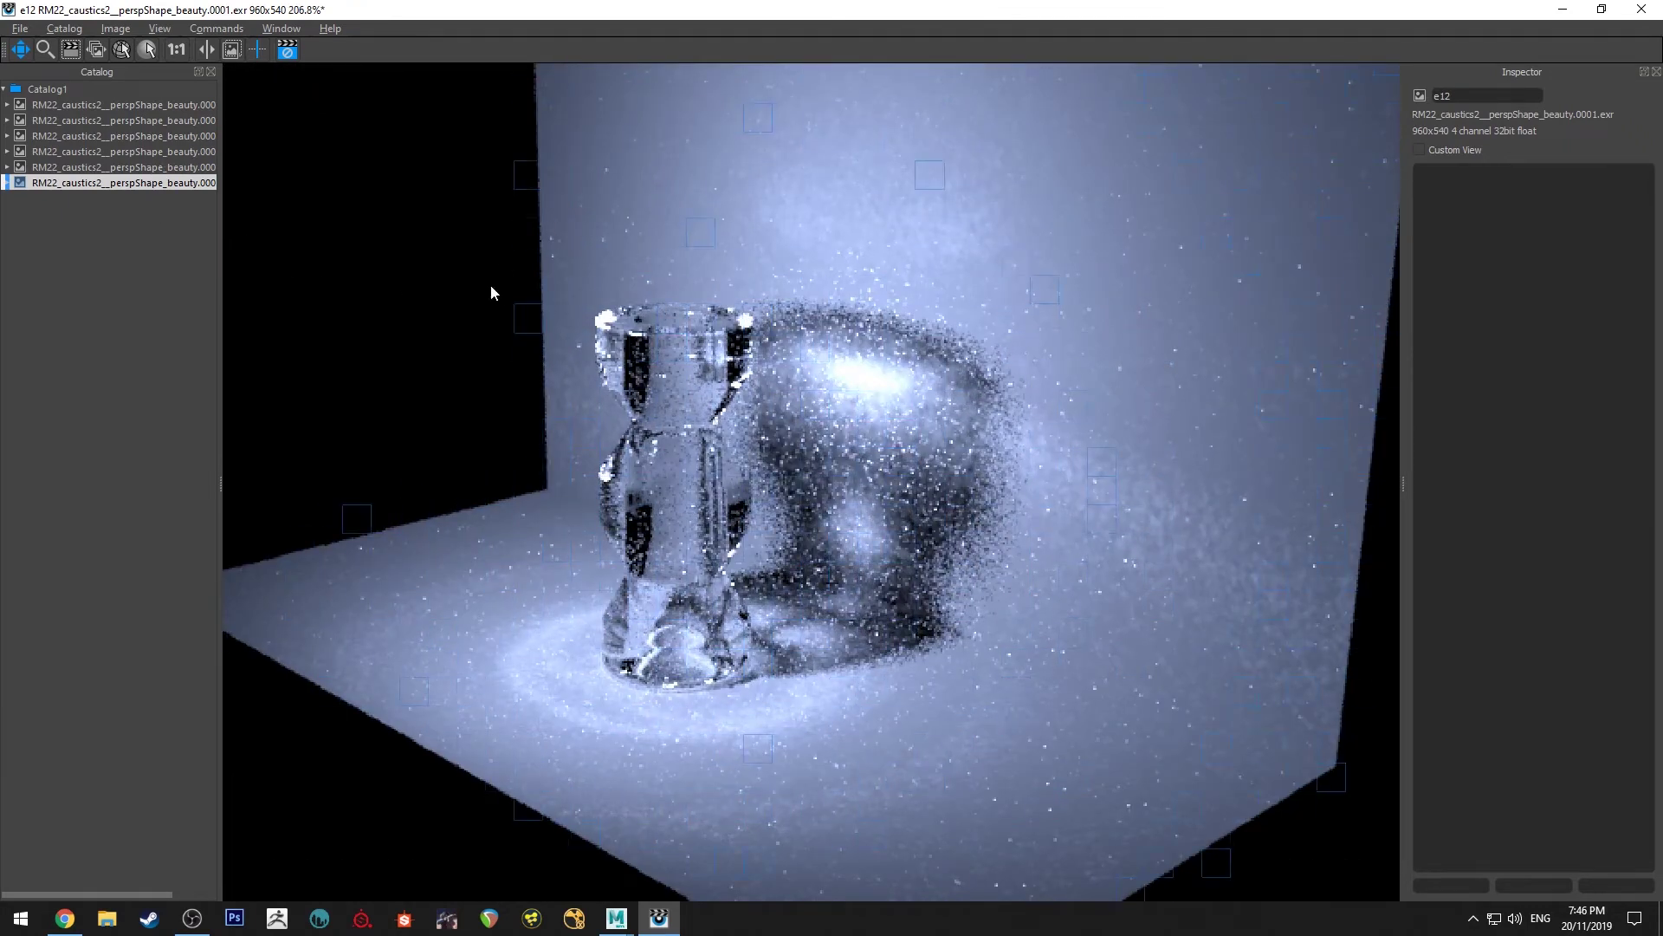
scroll(501, 290, down, 1)
click(165, 168)
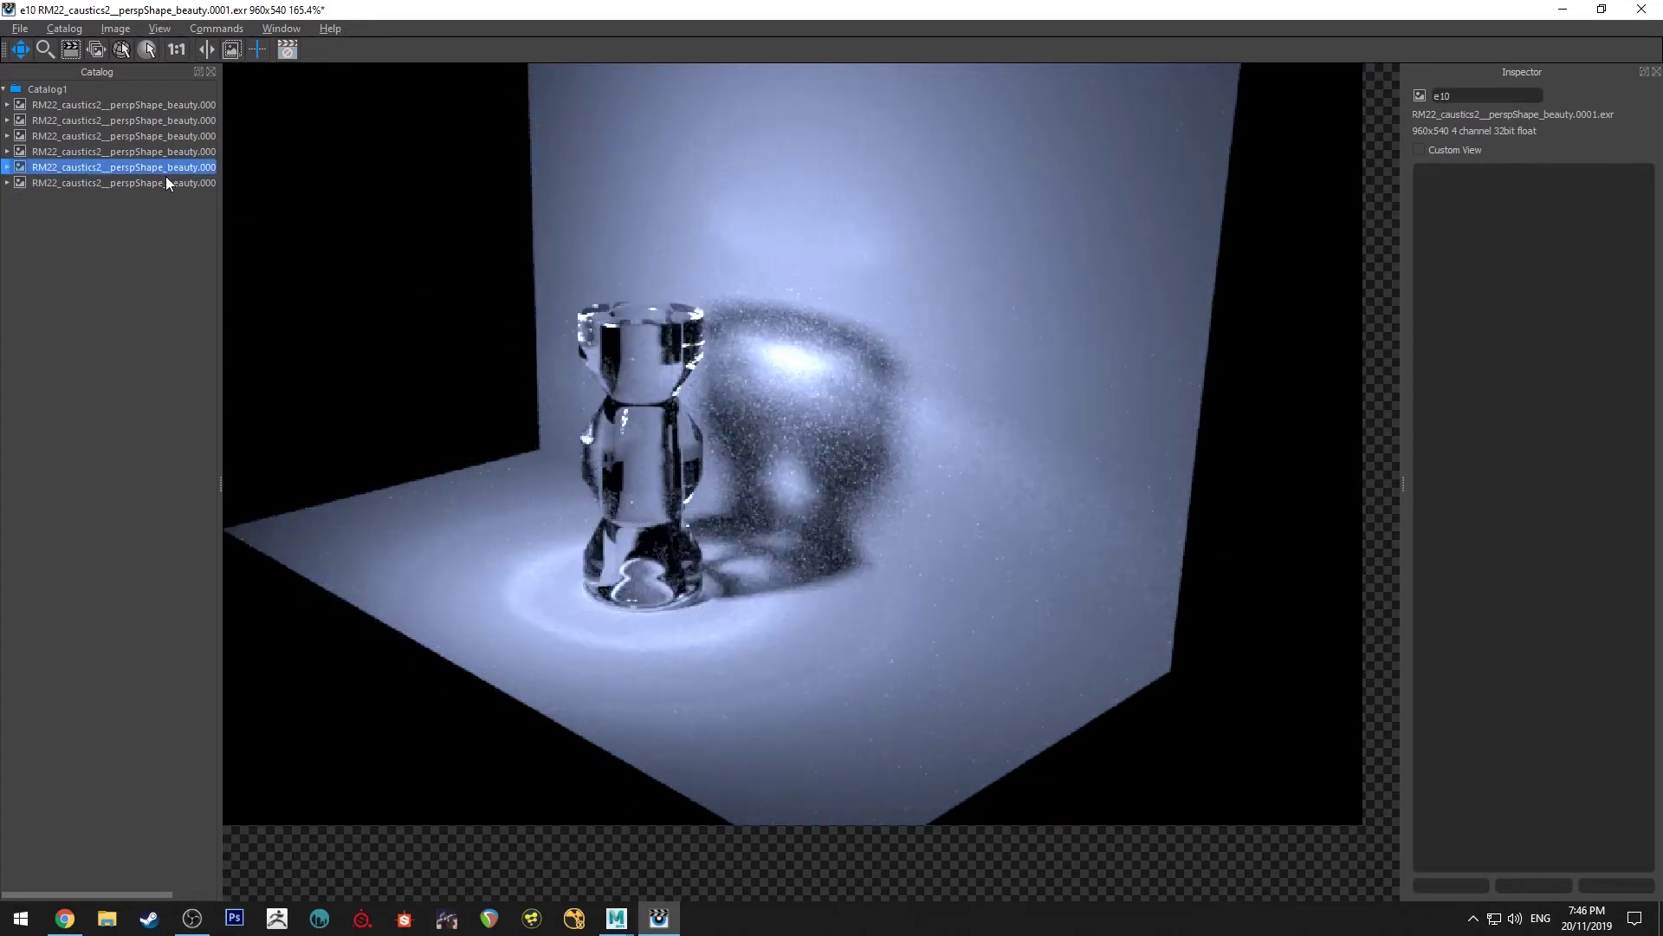
click(170, 183)
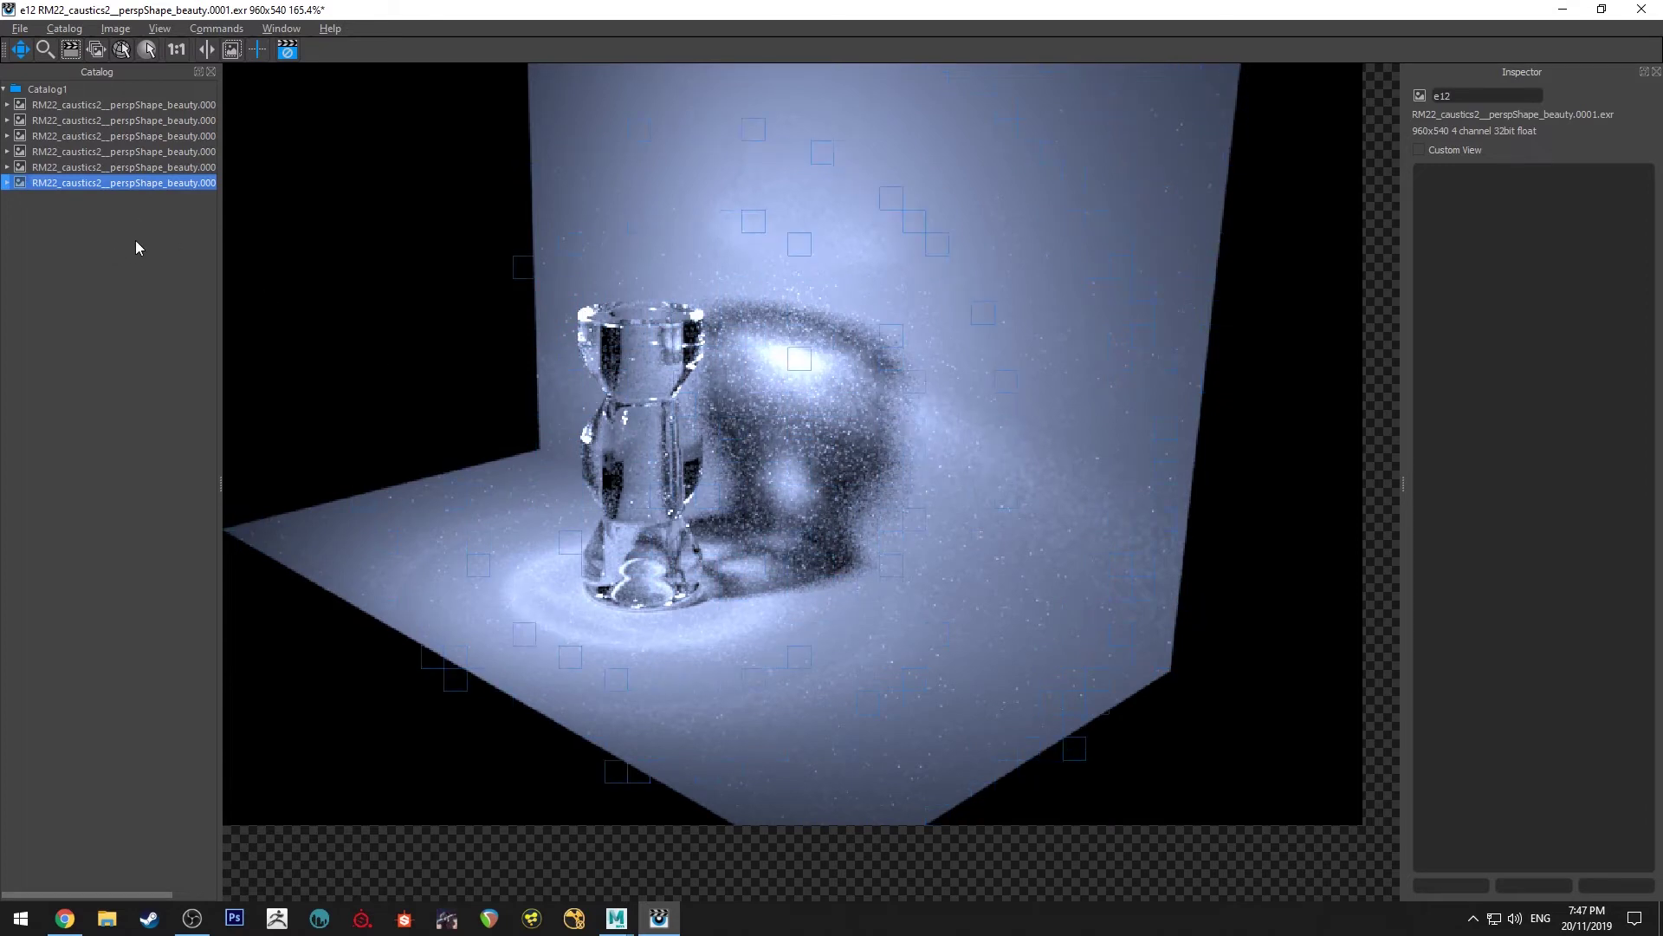
click(121, 166)
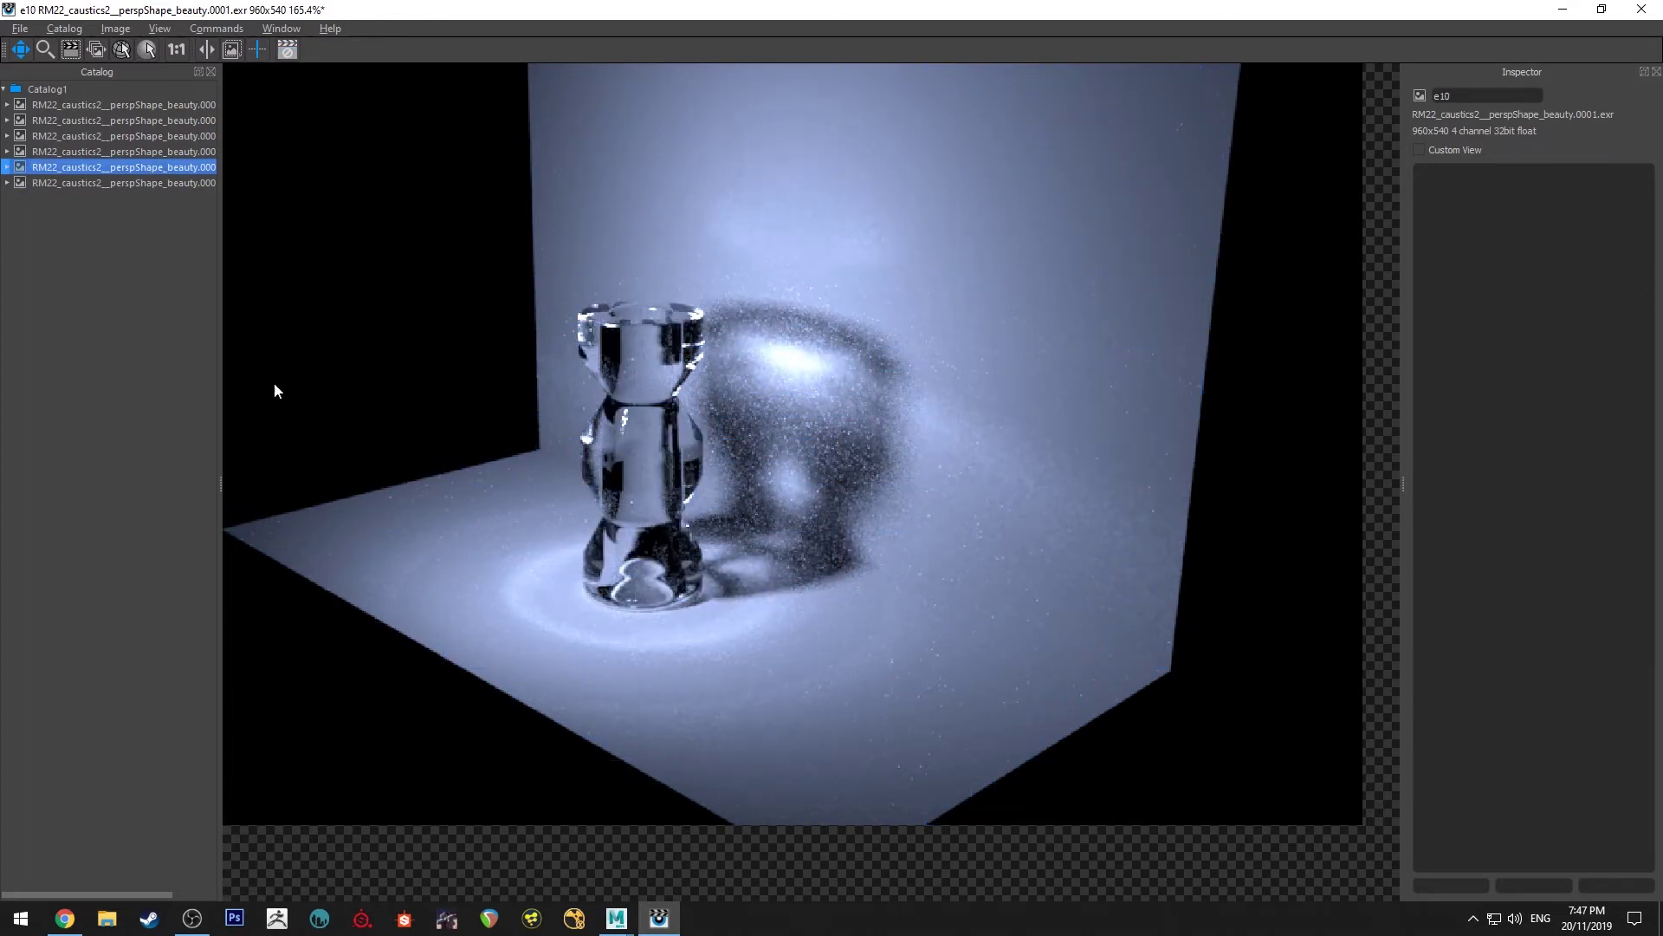
click(146, 184)
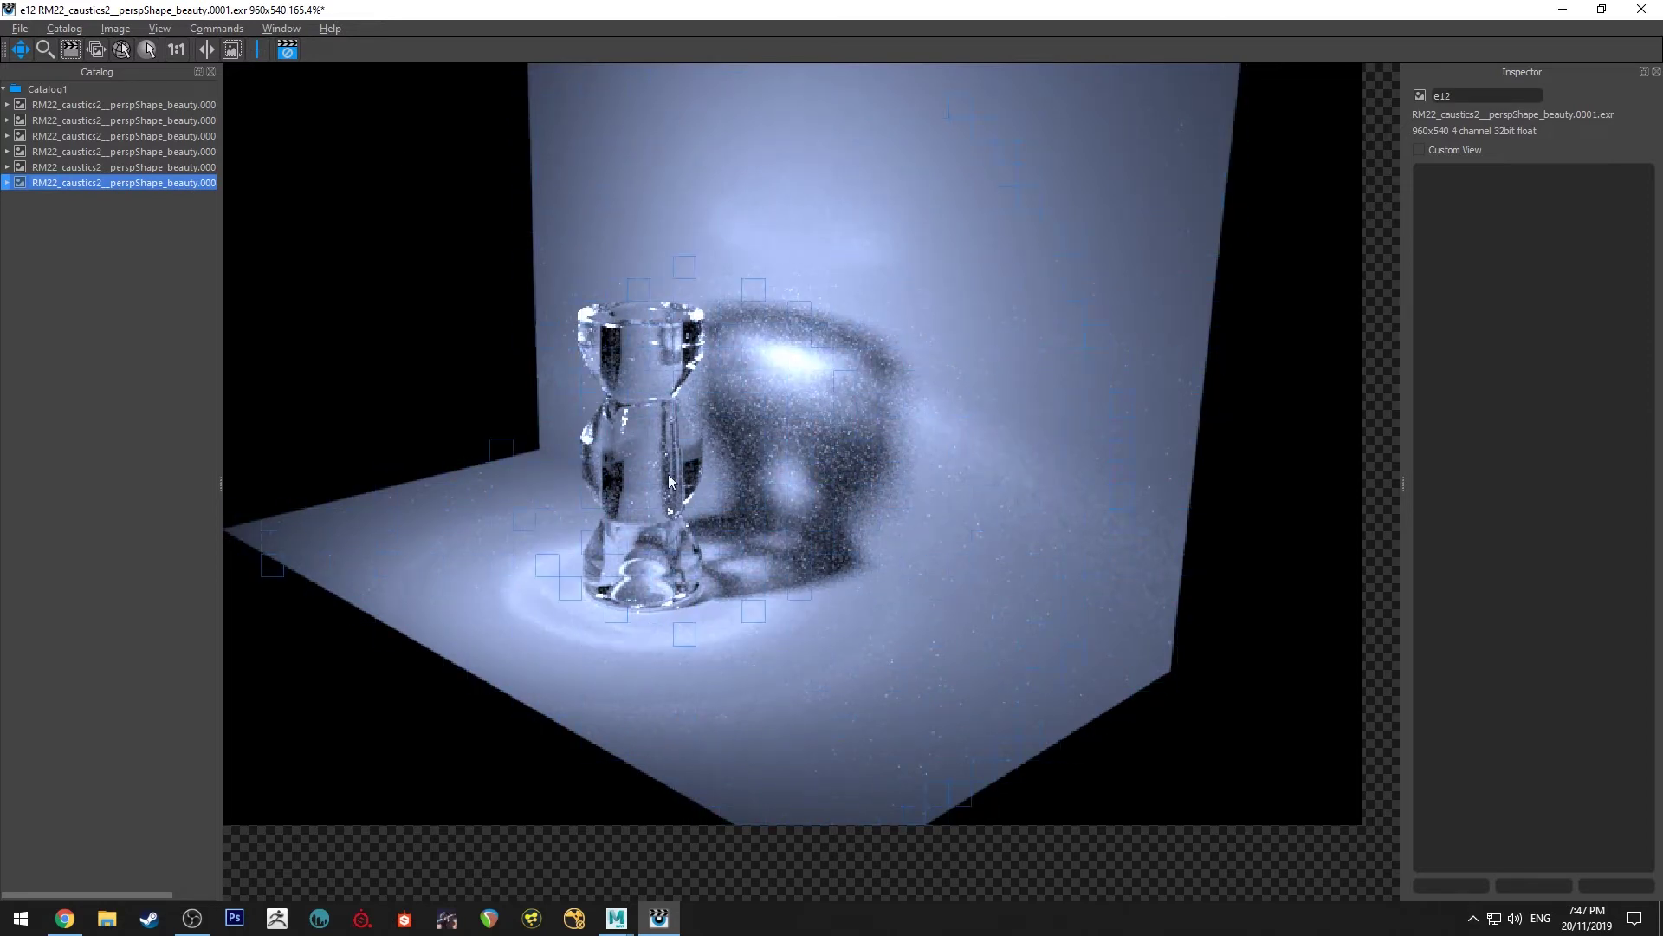
drag(600, 444, 662, 475)
scroll(662, 474, down, 4)
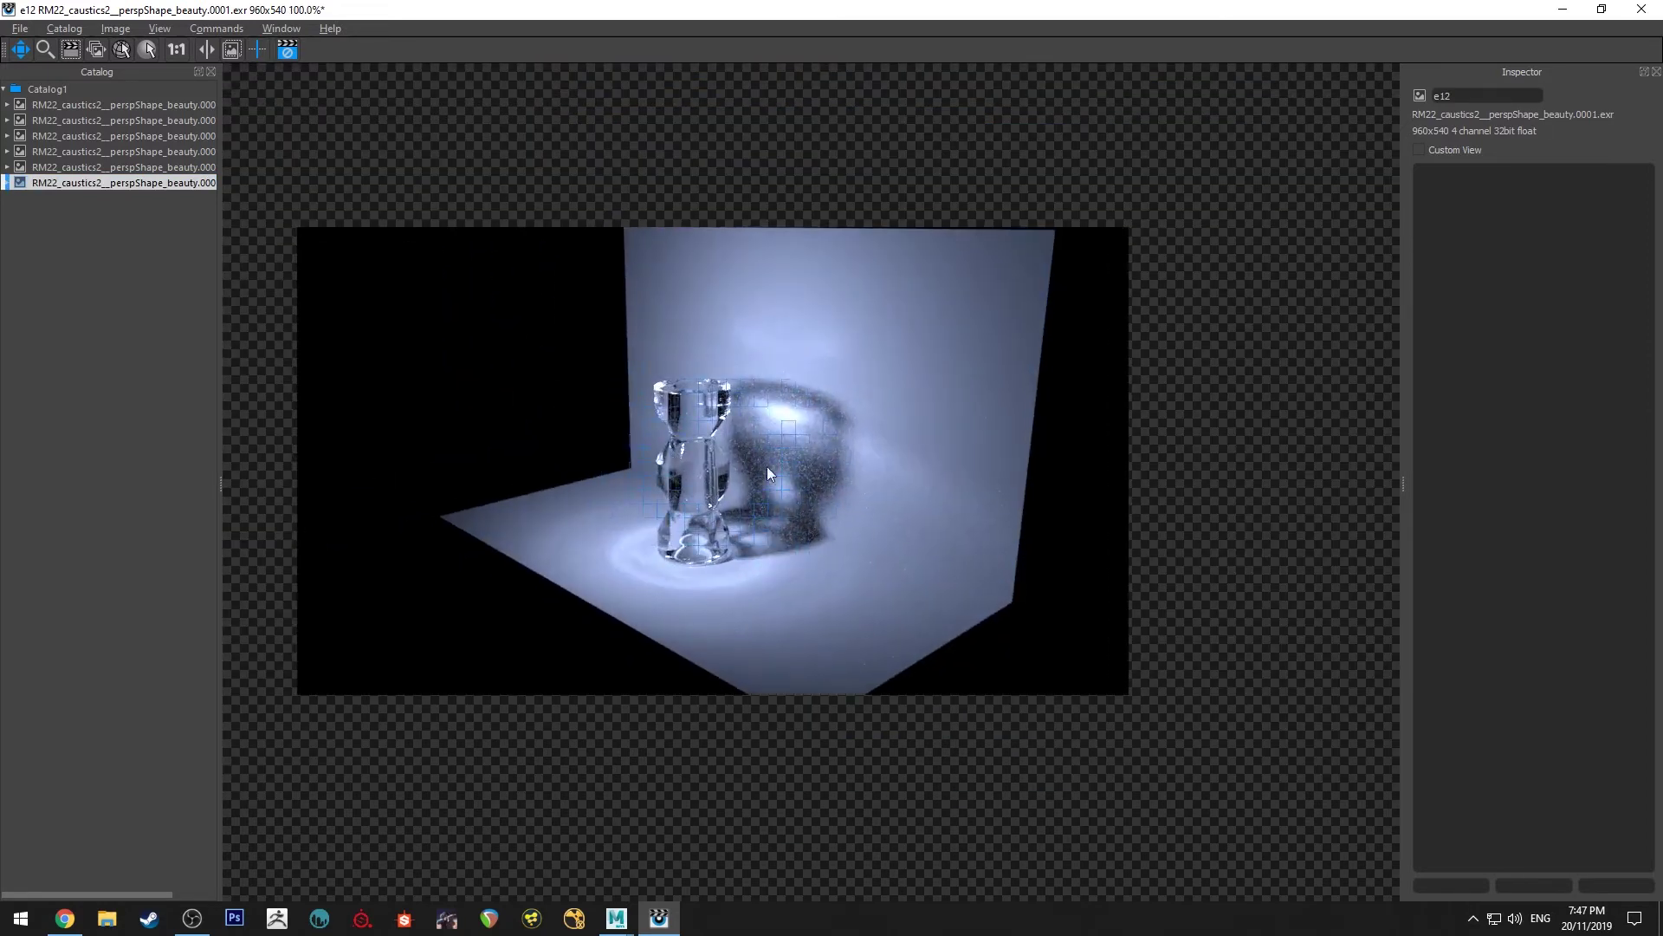
scroll(777, 471, up, 2)
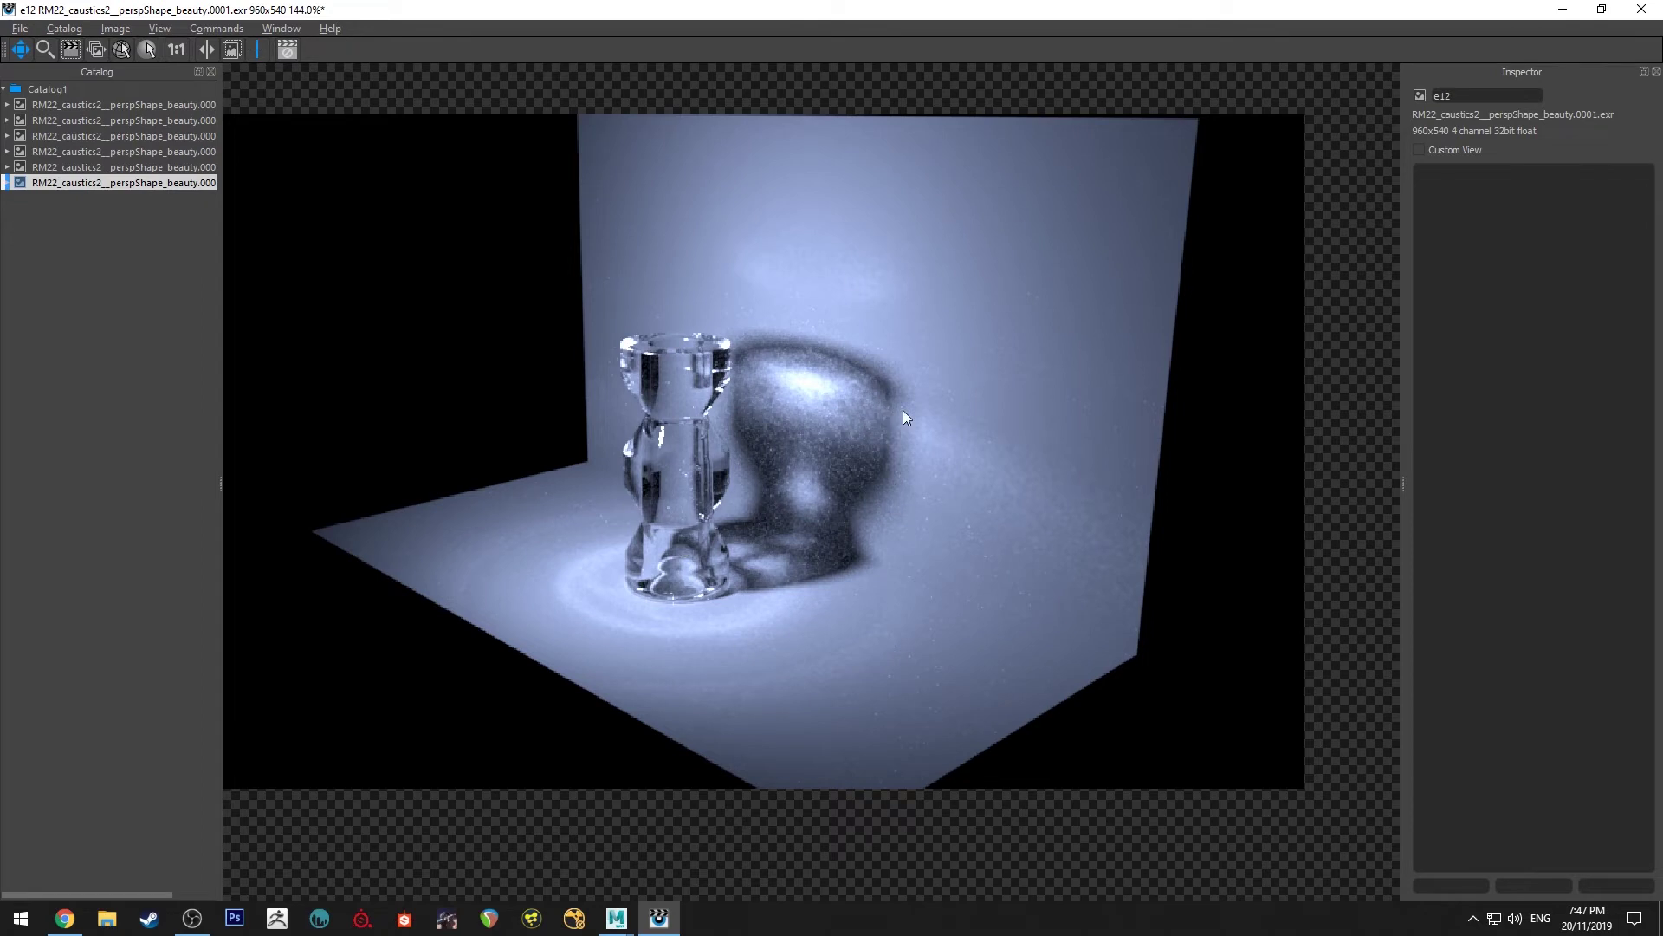
Shrink the it viewer and restore the Maya Render Settings window.
double_click(1142, 9)
click(1141, 9)
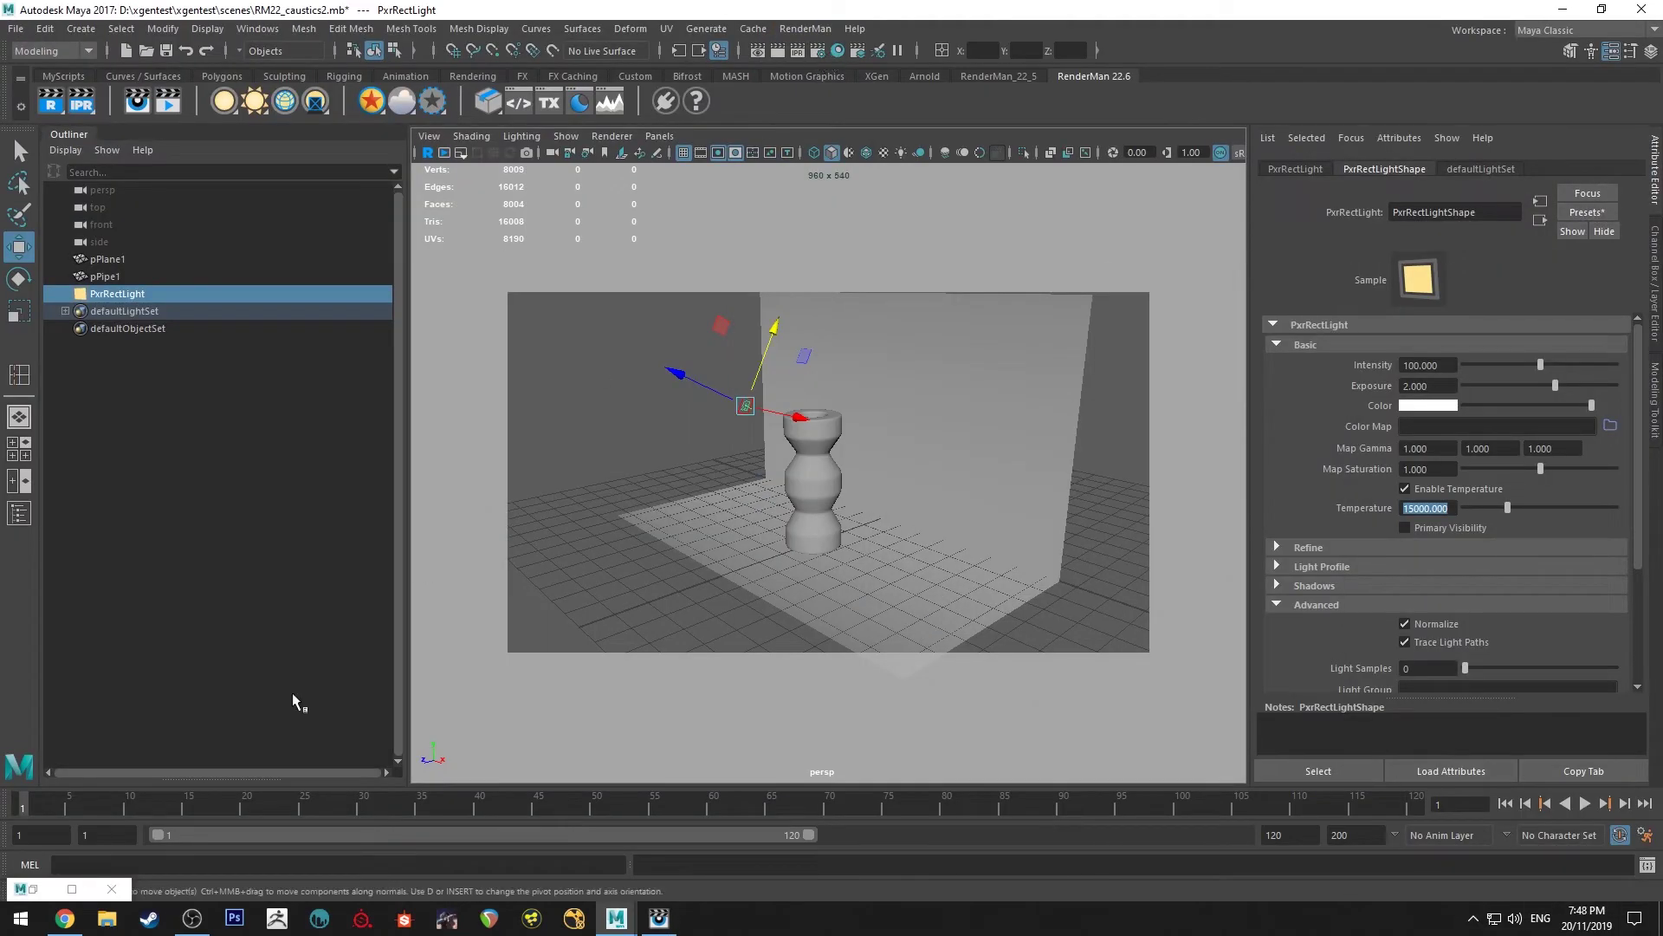
click(58, 889)
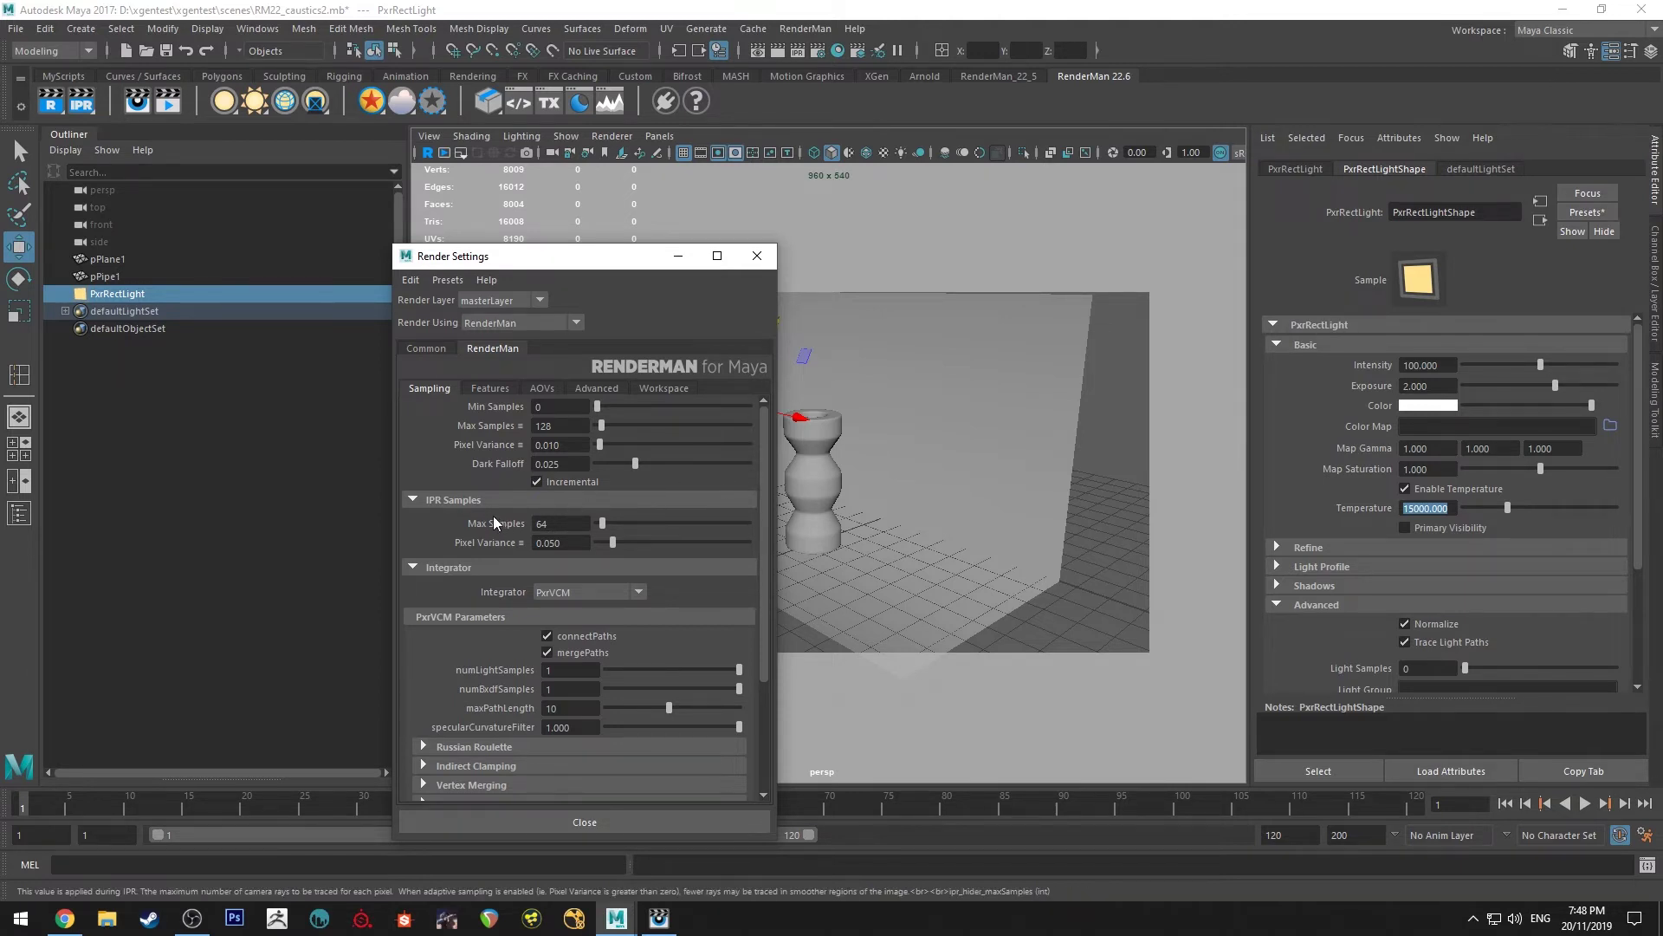
Scroll to PxrVCM Parameters and expand Vertex Merging, showing mergeRadius 5.000 and timeRadius 1.000.
scroll(454, 591, down, 3)
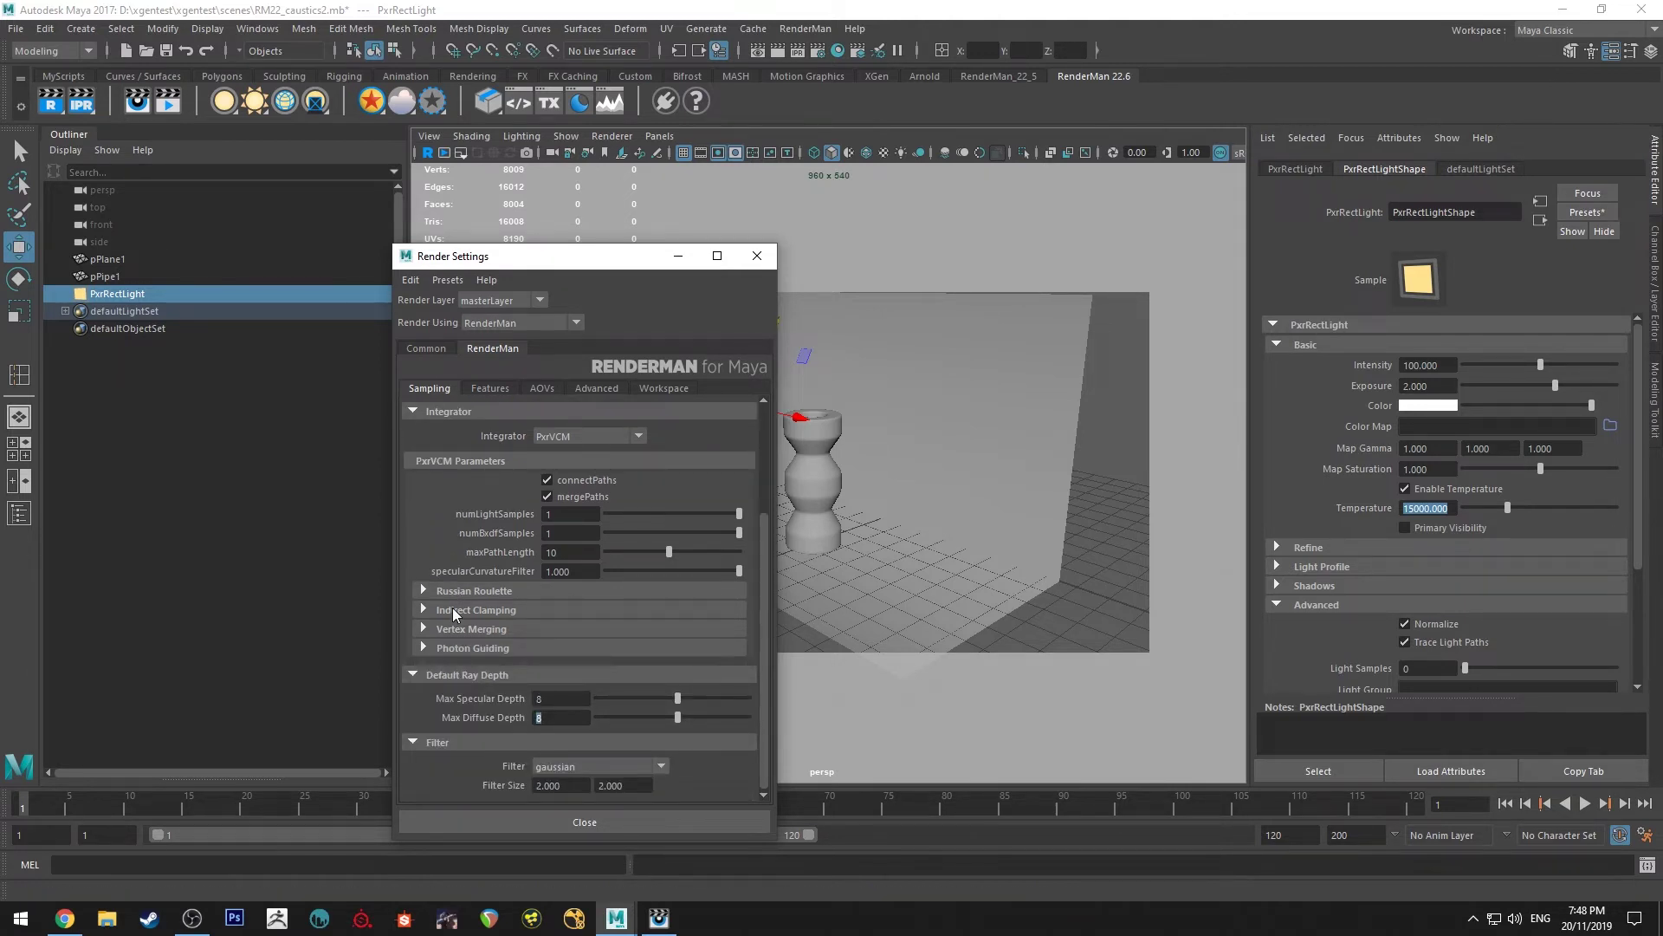
scroll(460, 434, up, 3)
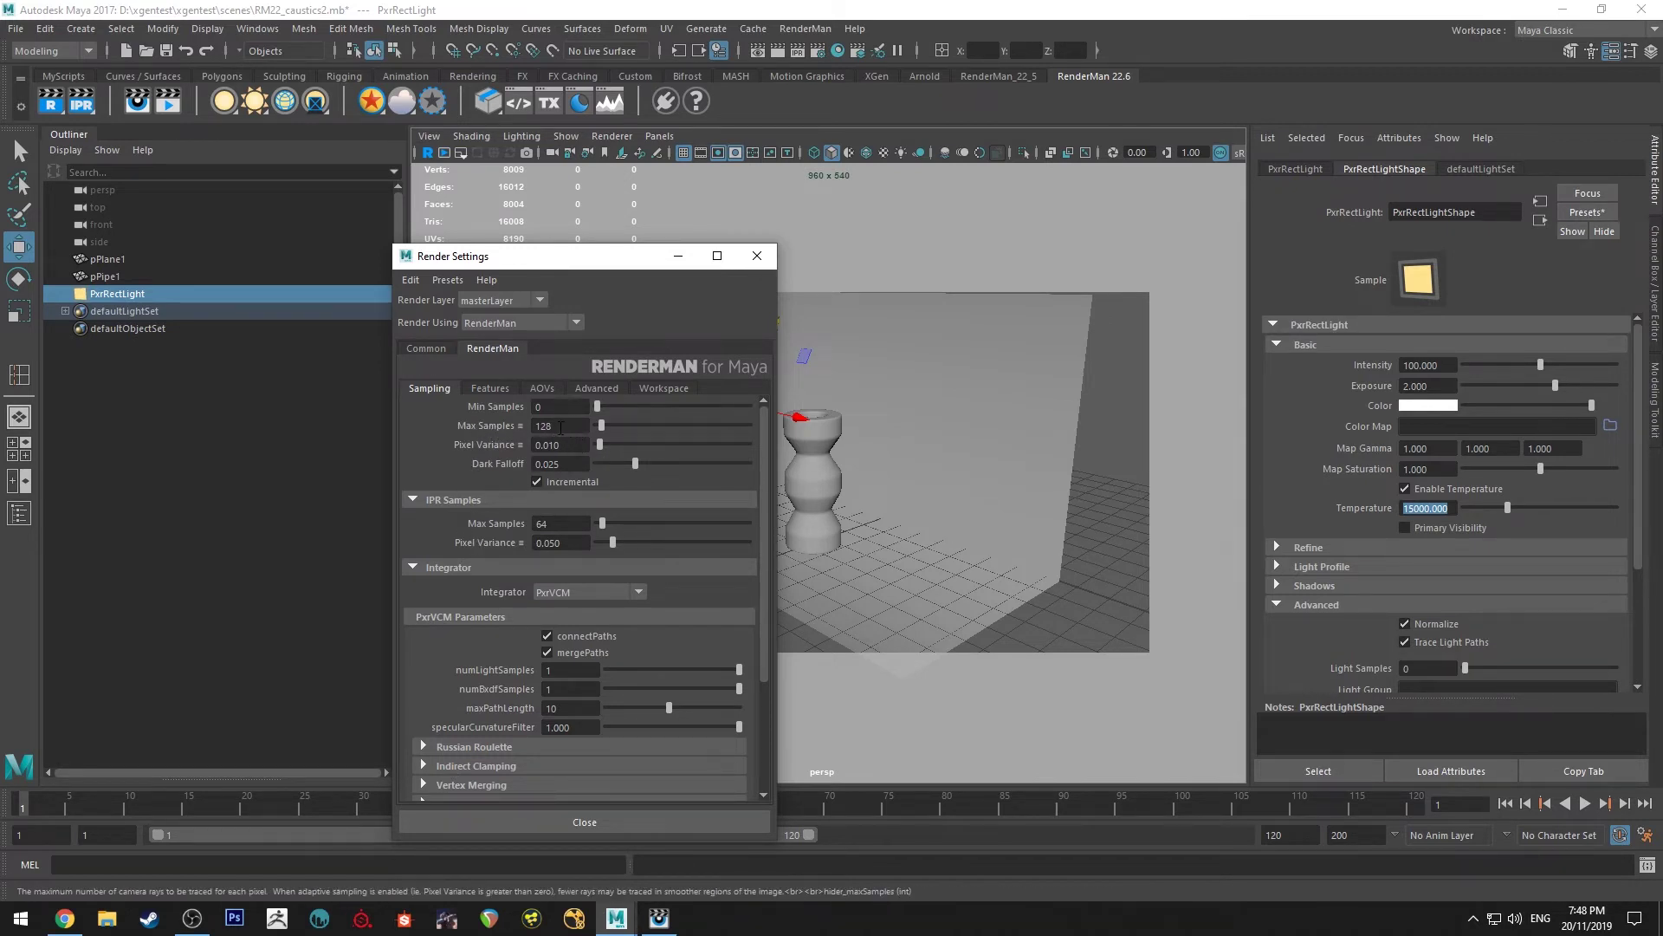
scroll(472, 525, down, 3)
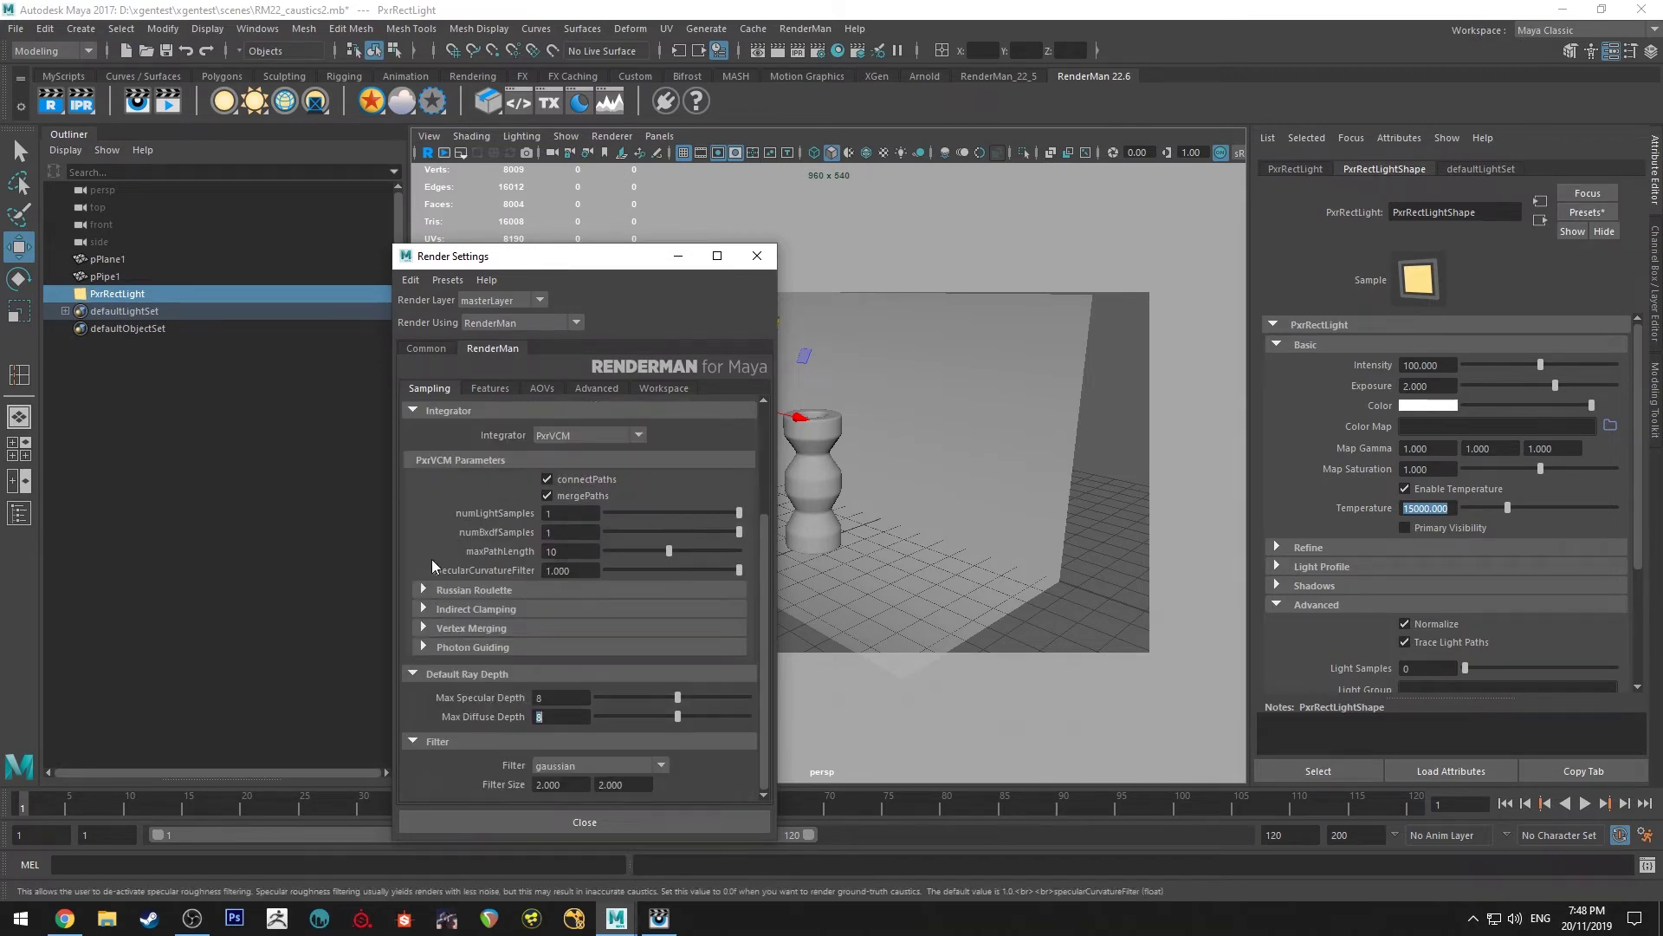
click(451, 628)
scroll(452, 619, down, 1)
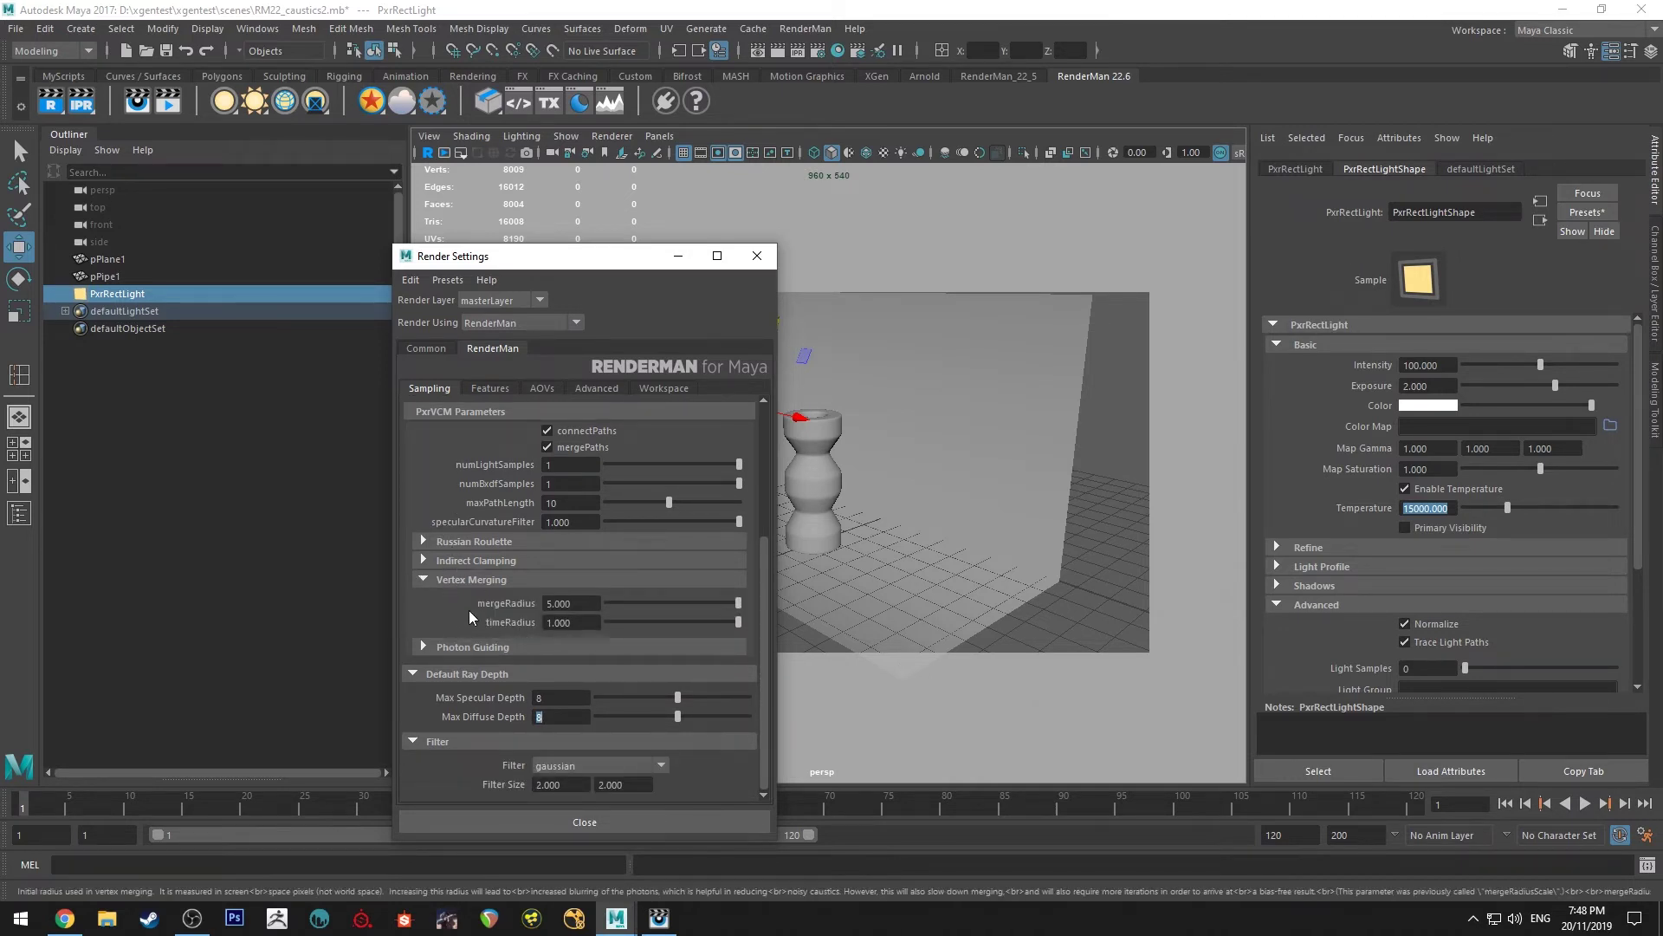
click(464, 647)
click(464, 648)
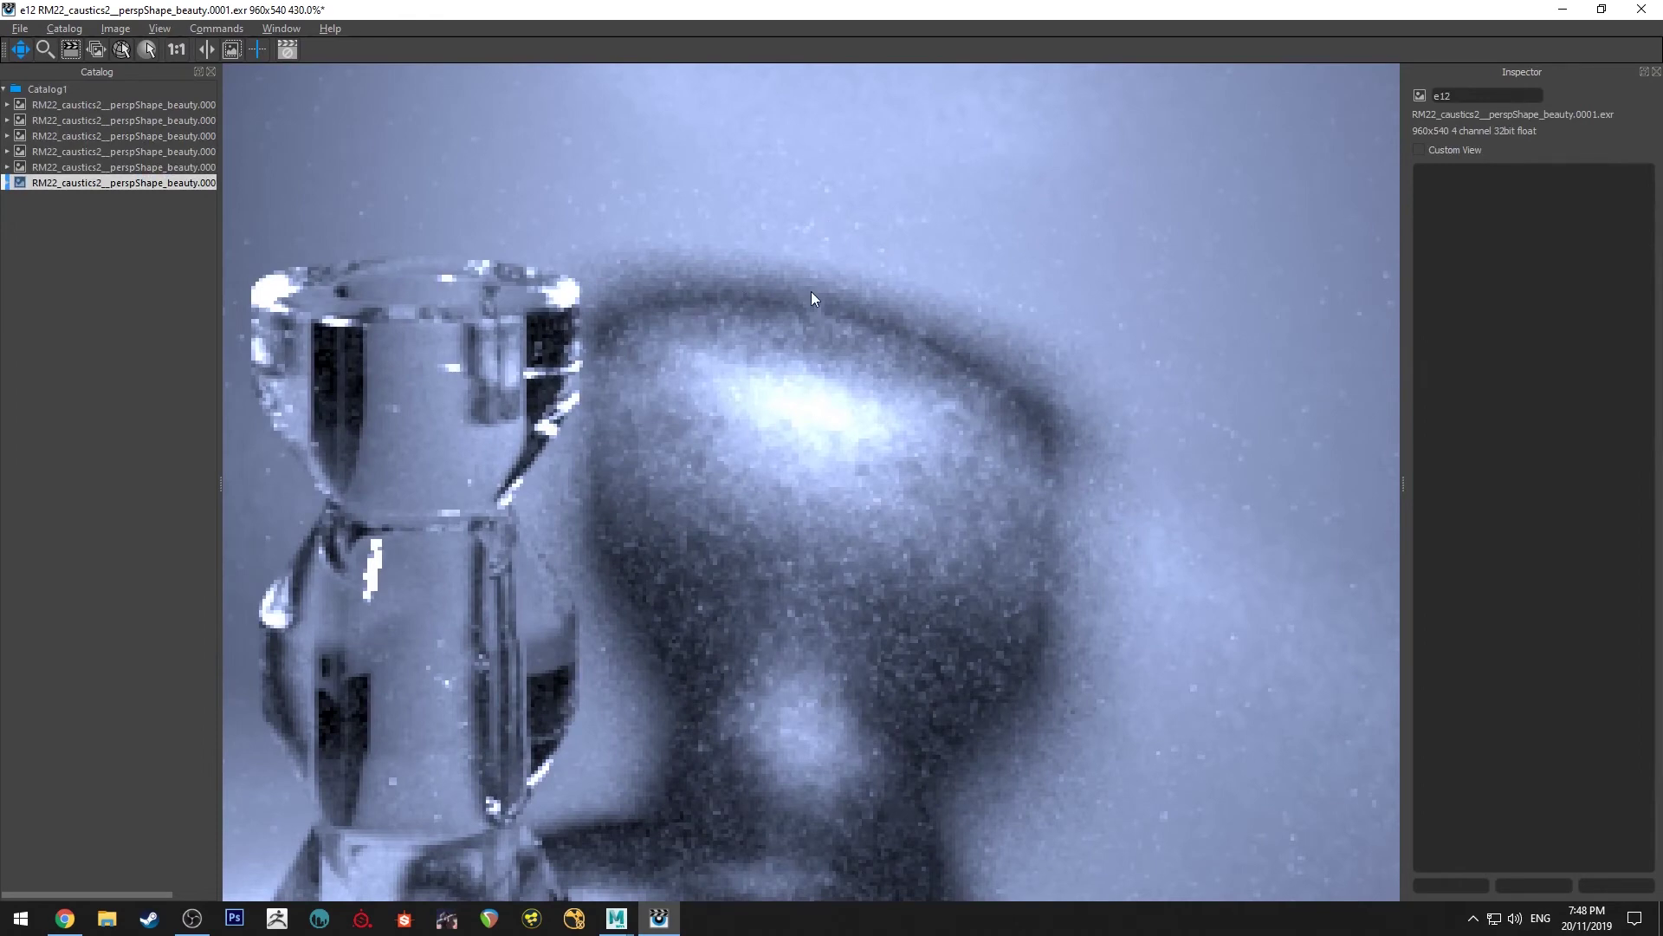
scroll(815, 277, down, 2)
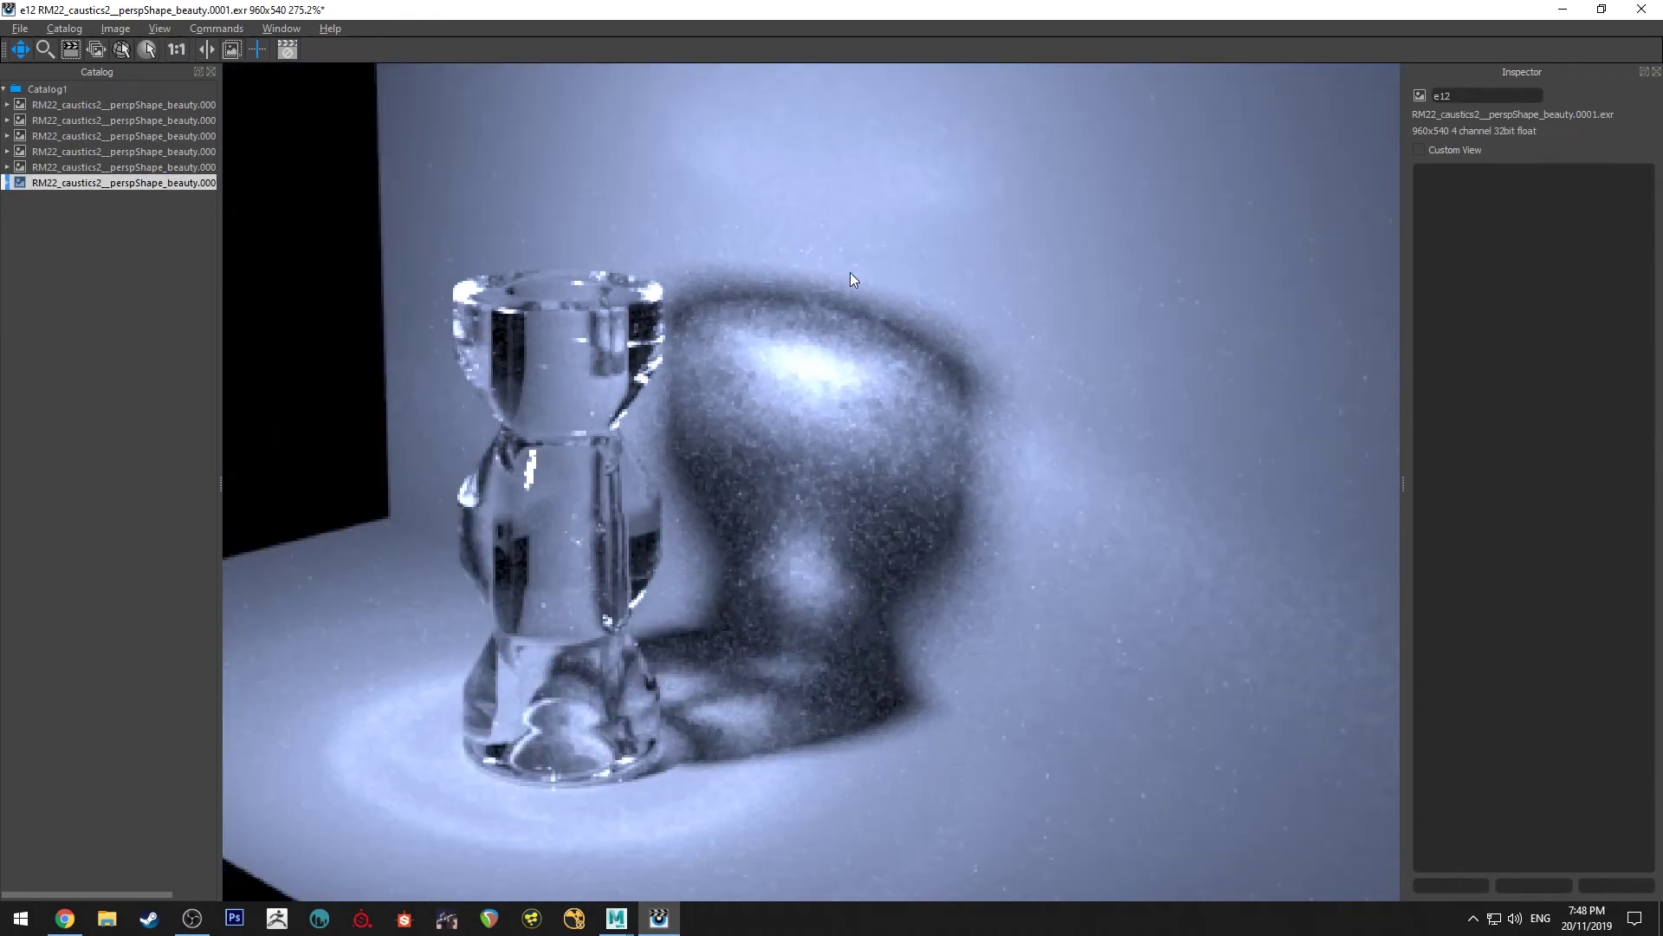
scroll(843, 283, down, 4)
drag(720, 291, 995, 574)
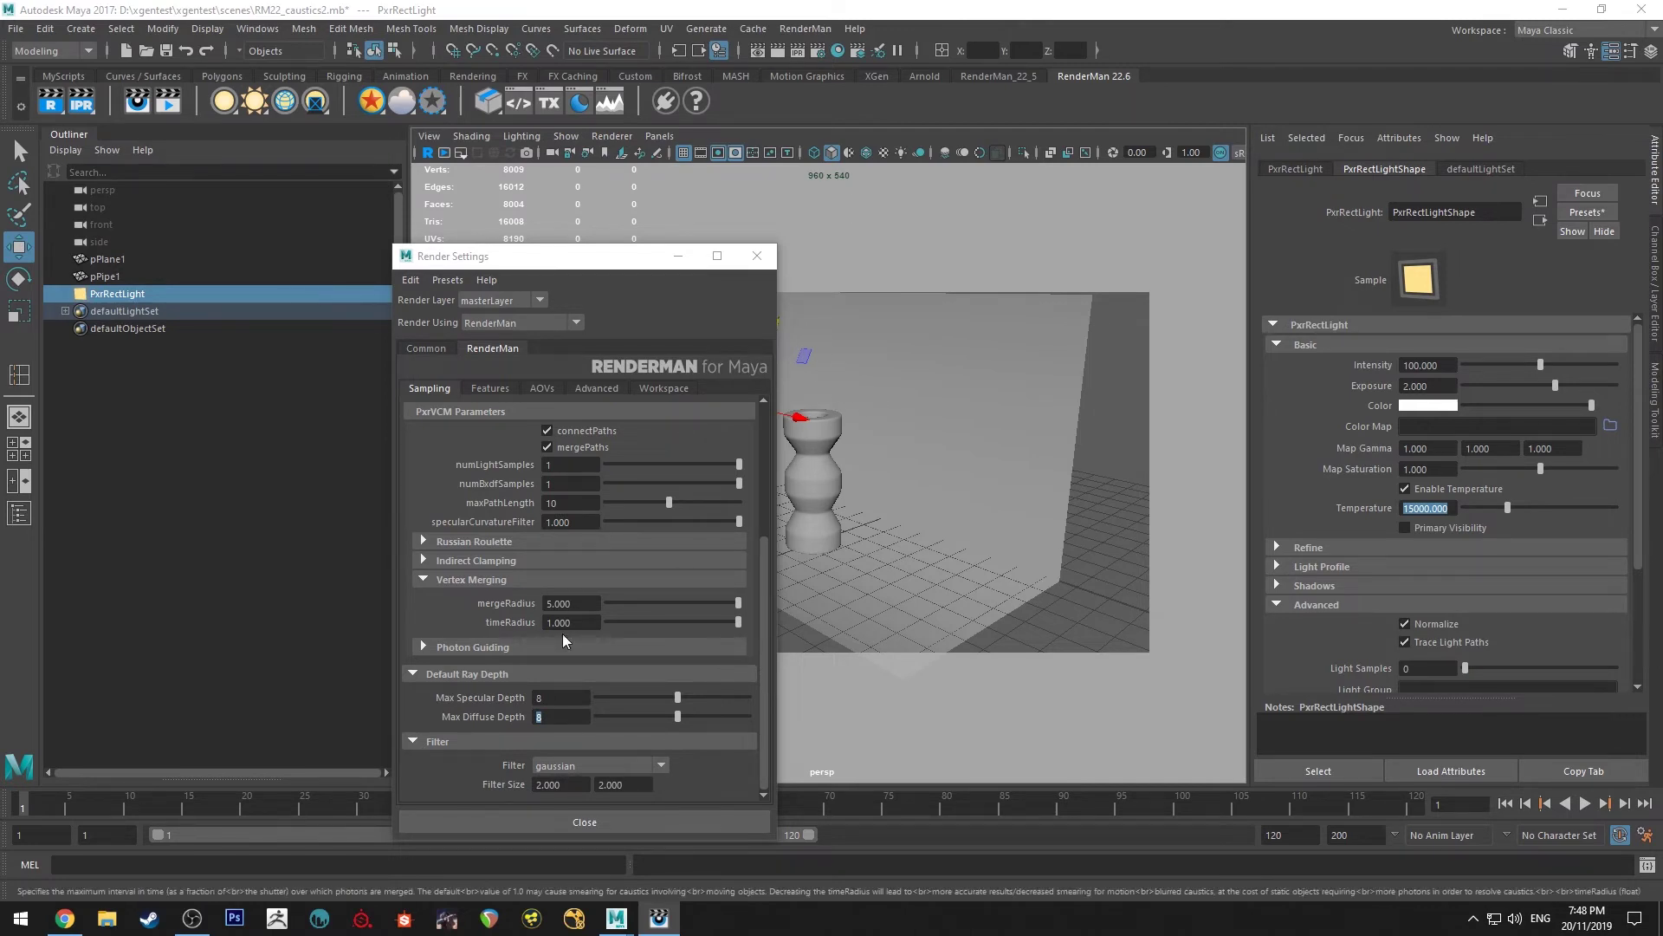
Set mergeRadius to 15, minimize Render Settings and launch a new IPR render (e14).
key(shift+Tab)
key(shift+Tab)
key(shift+Tab)
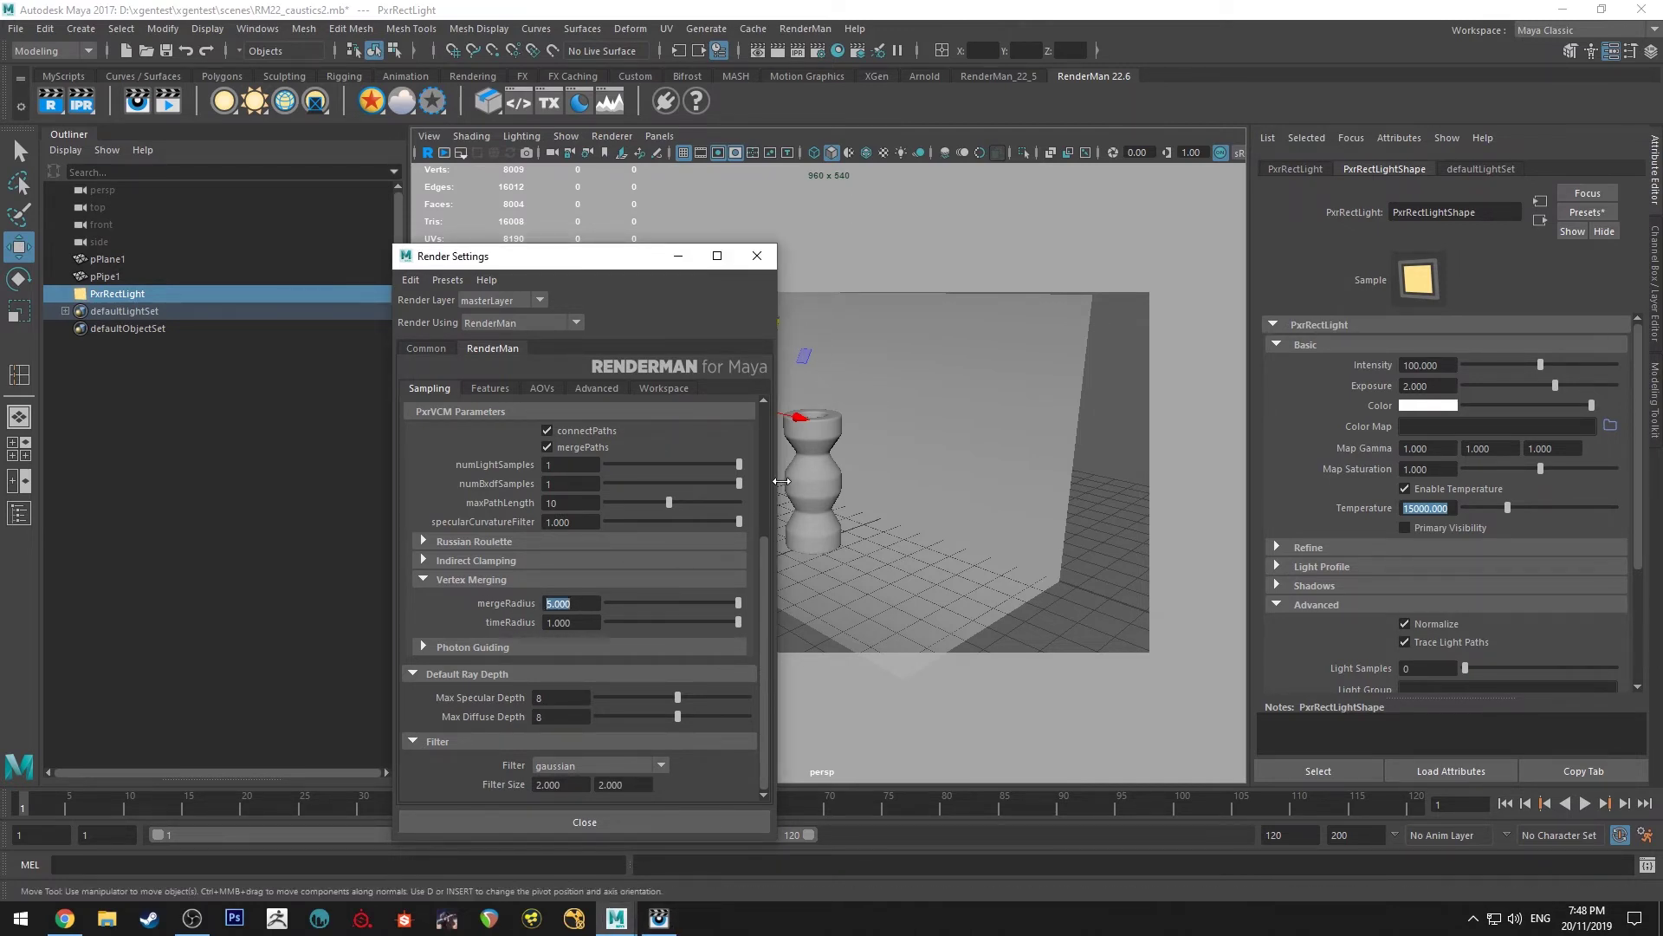
text(15)
key(Return)
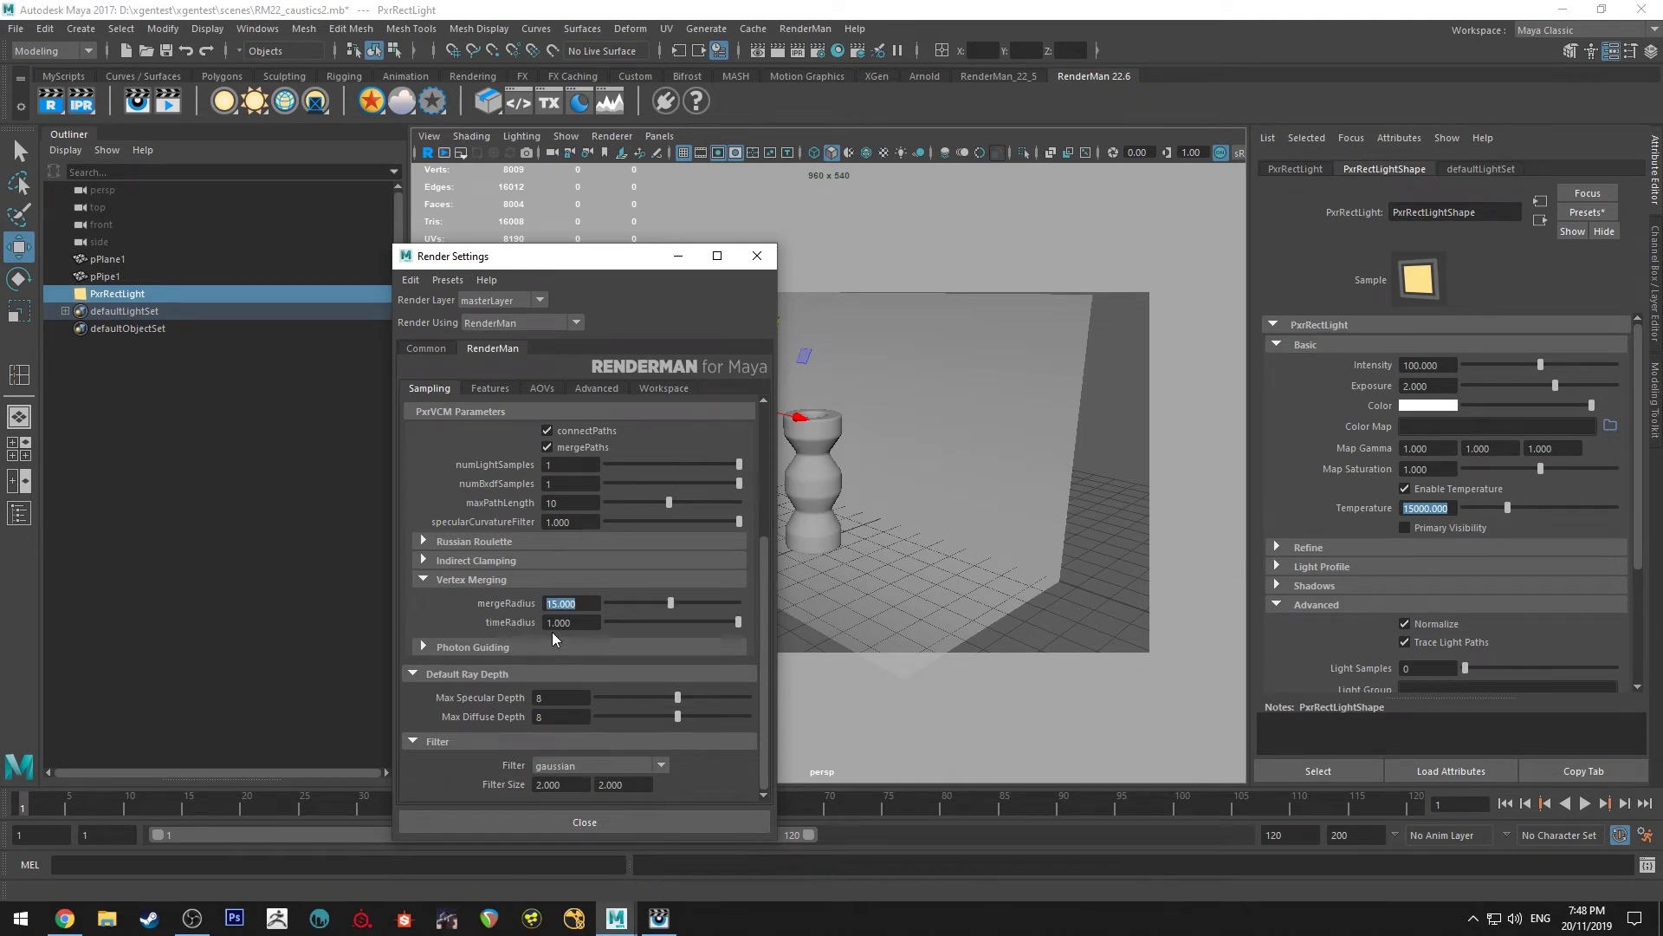
click(678, 255)
click(798, 52)
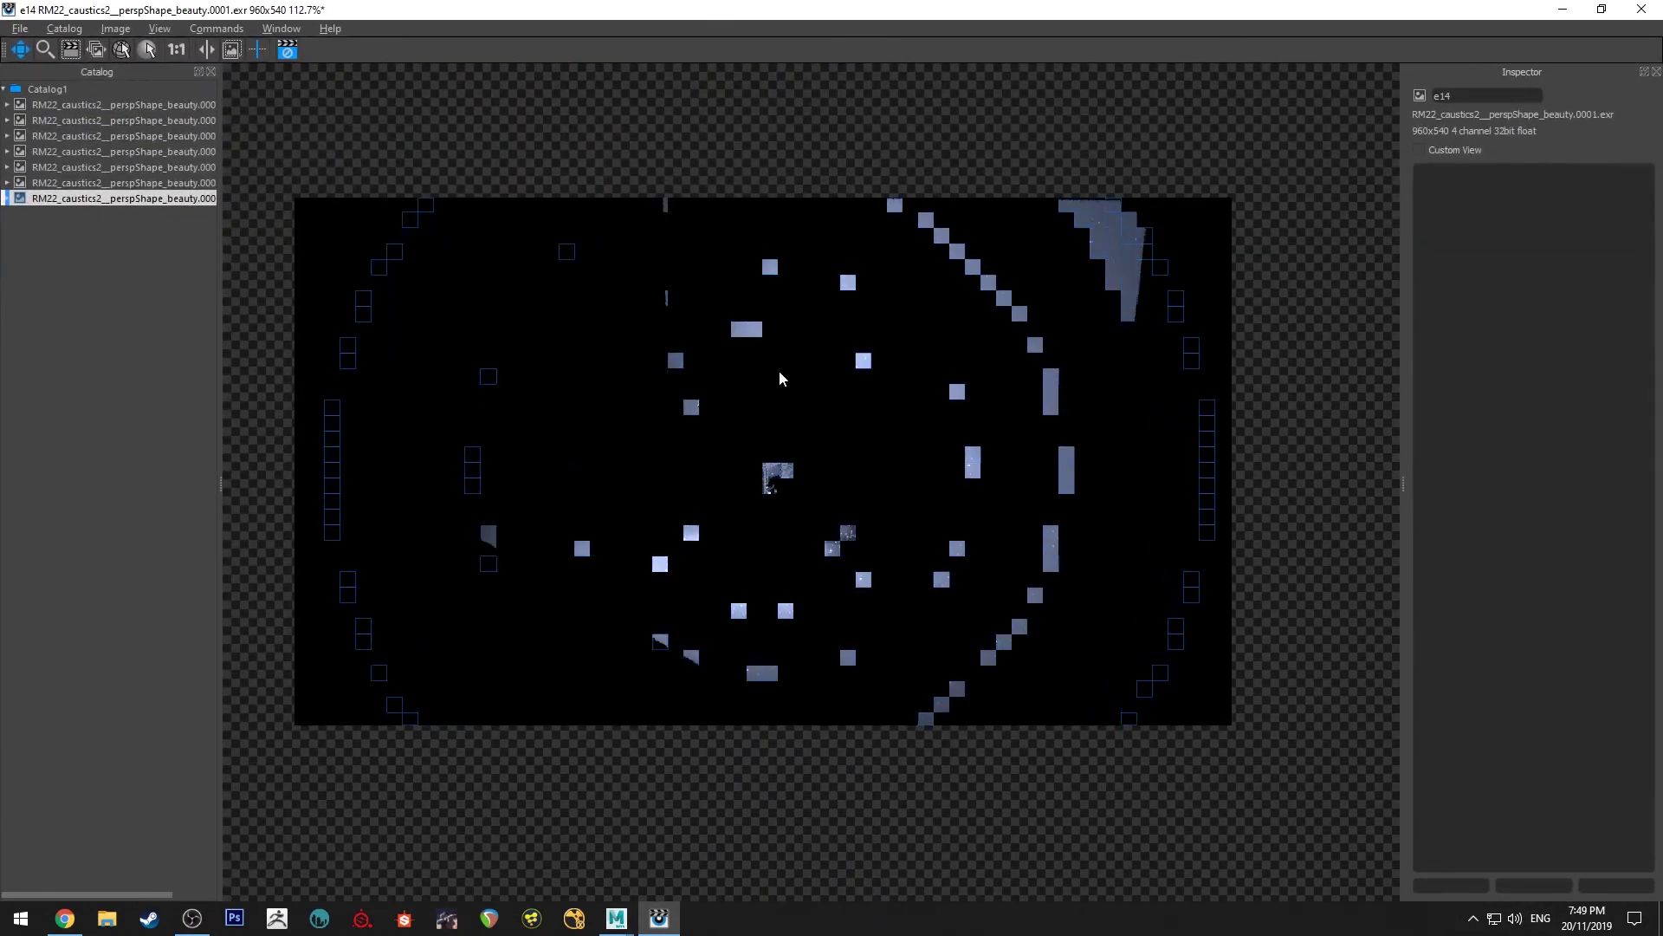
scroll(793, 275, up, 5)
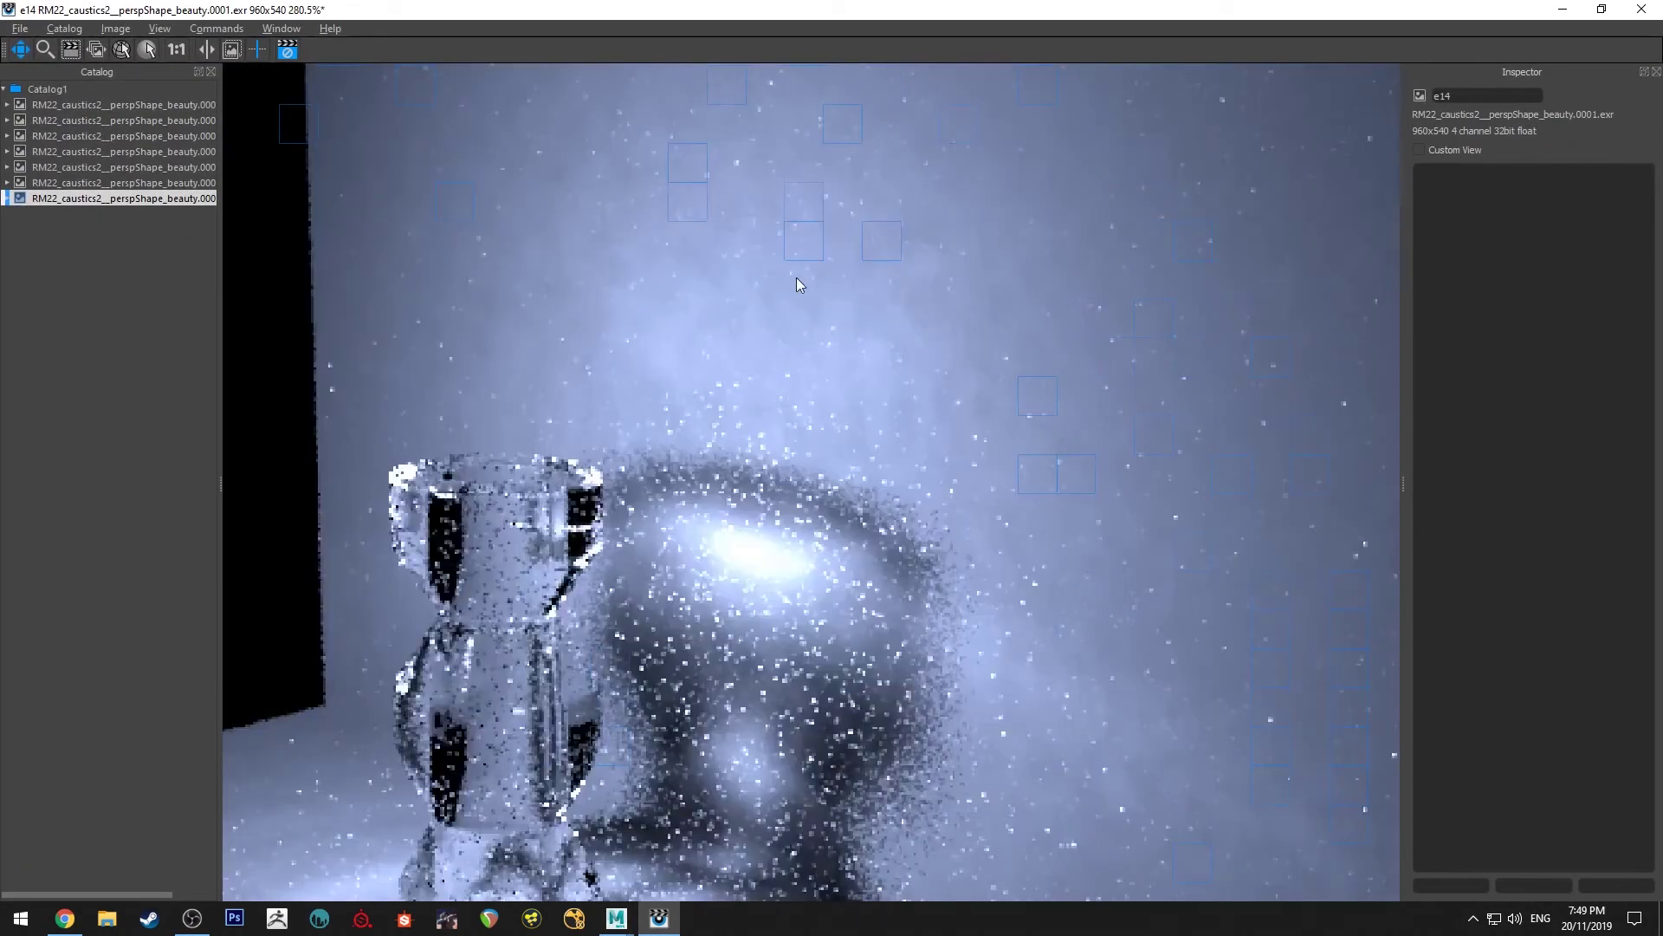
scroll(780, 275, down, 4)
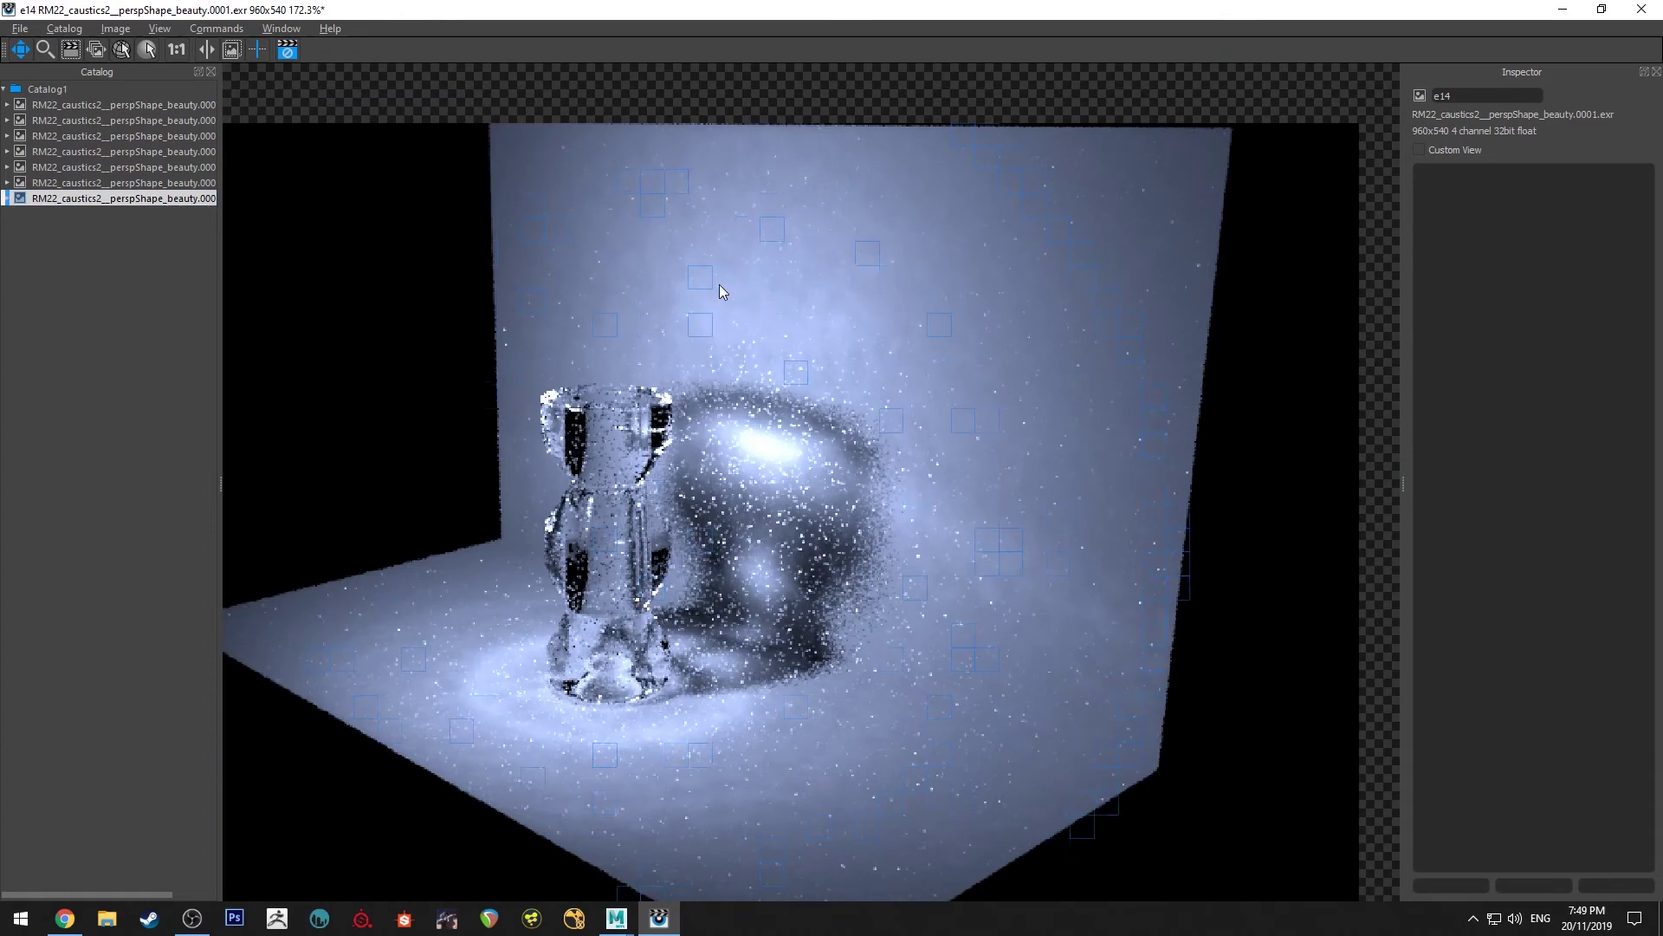
scroll(728, 279, up, 2)
scroll(790, 284, up, 2)
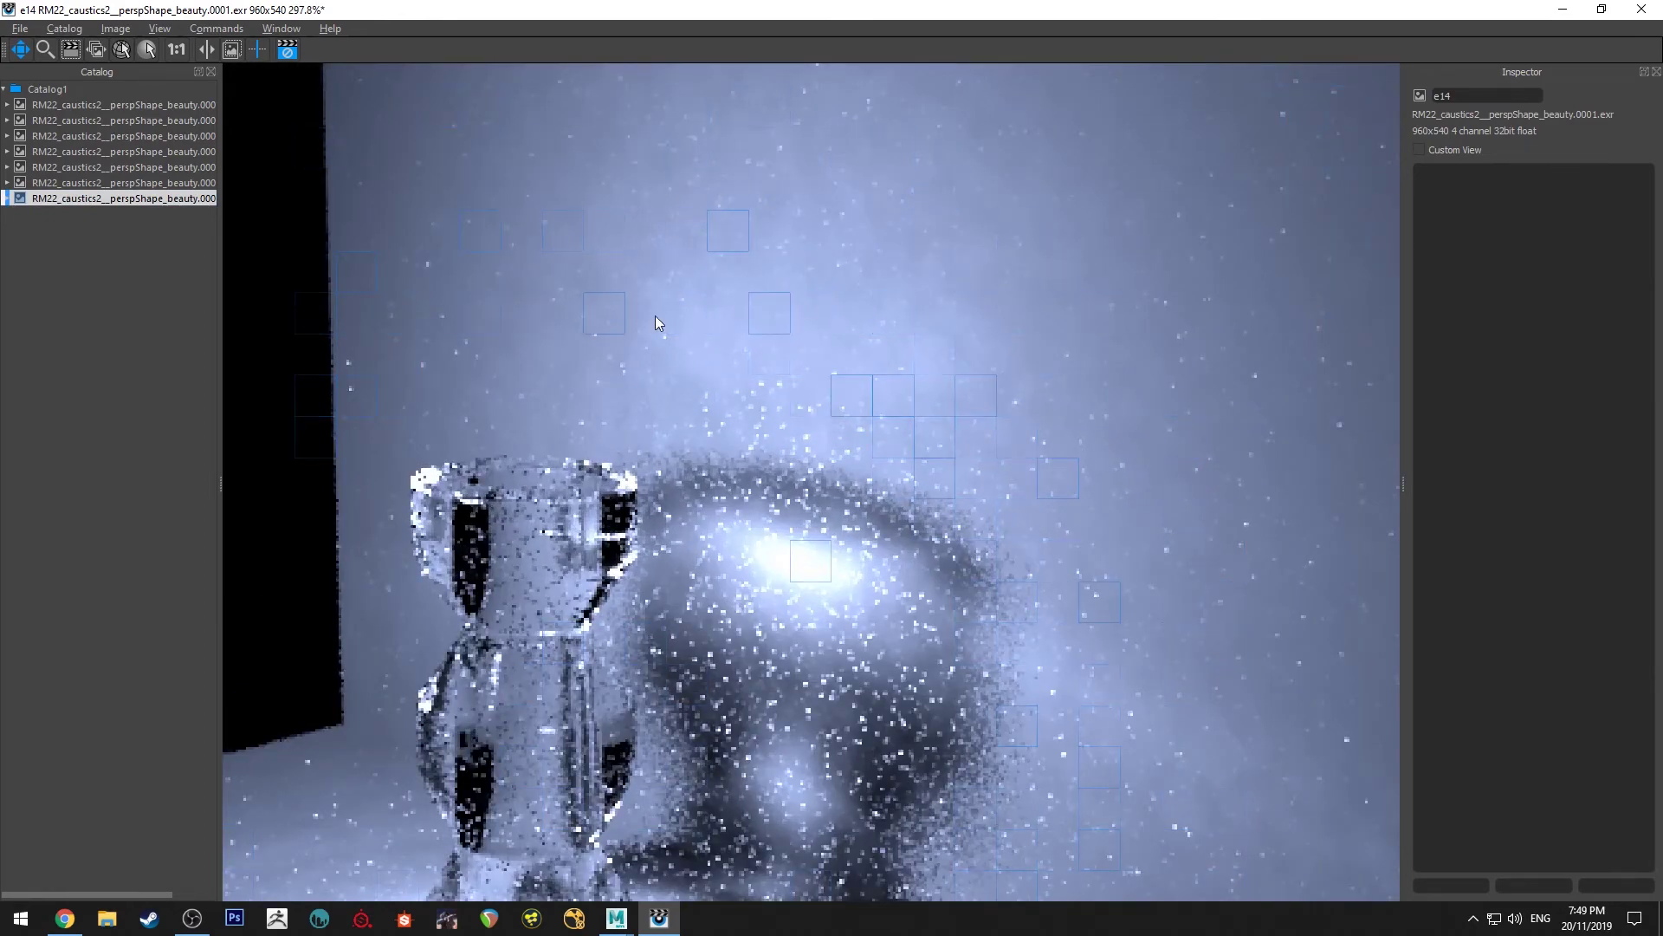
scroll(693, 295, down, 5)
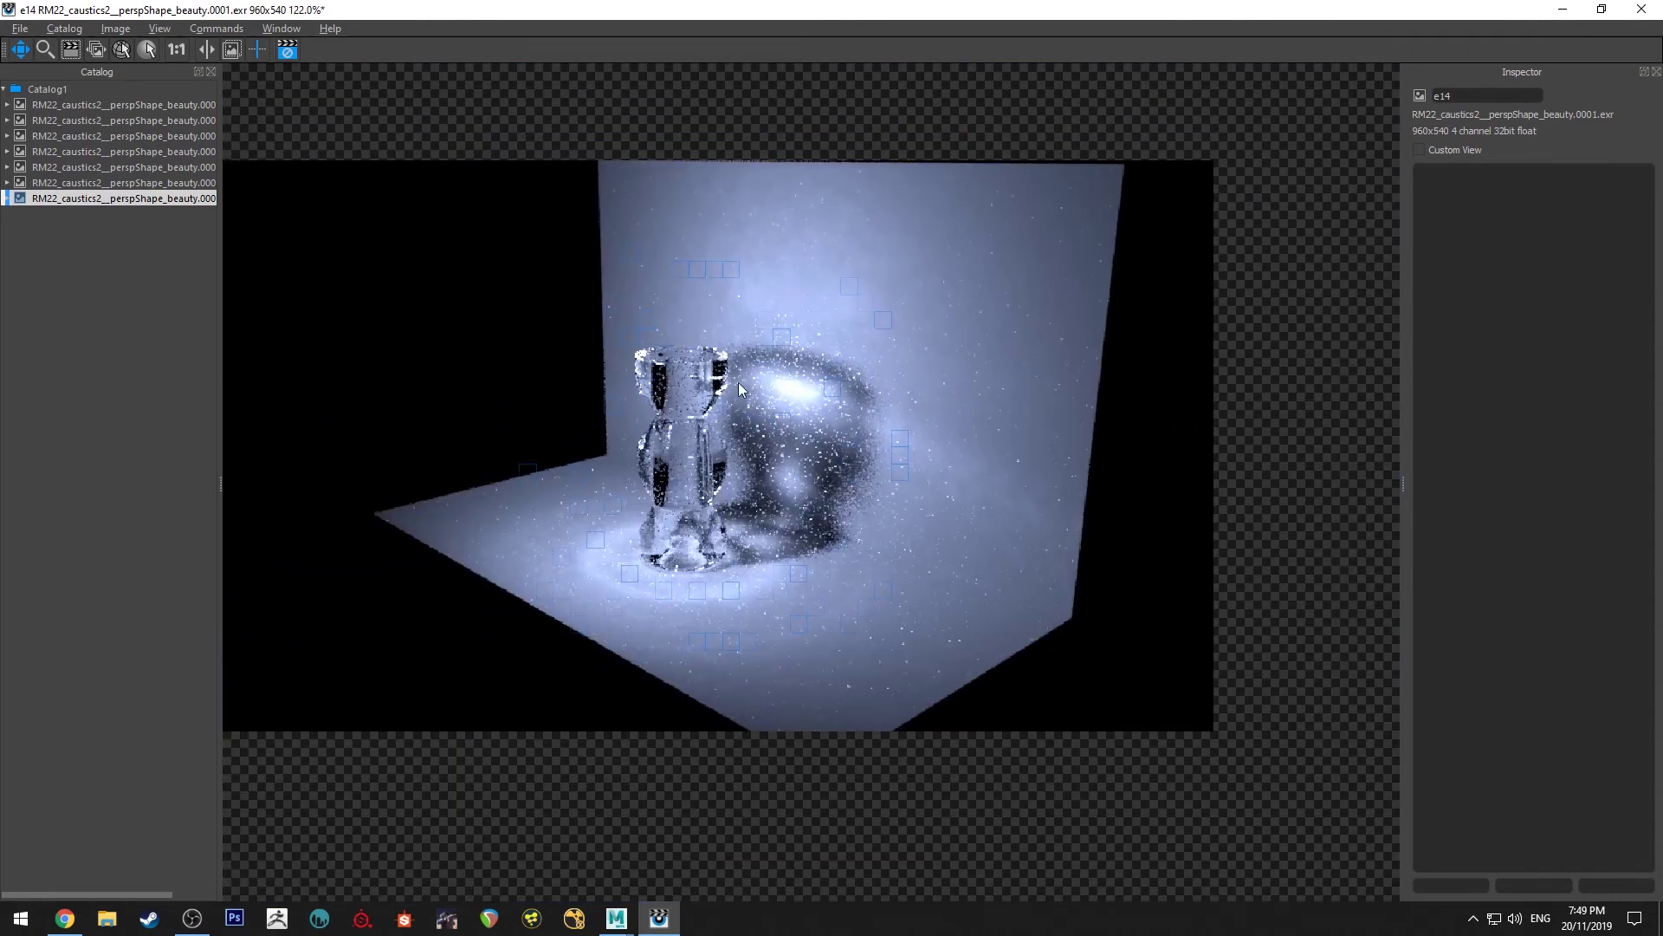
scroll(758, 351, up, 1)
click(182, 184)
click(185, 199)
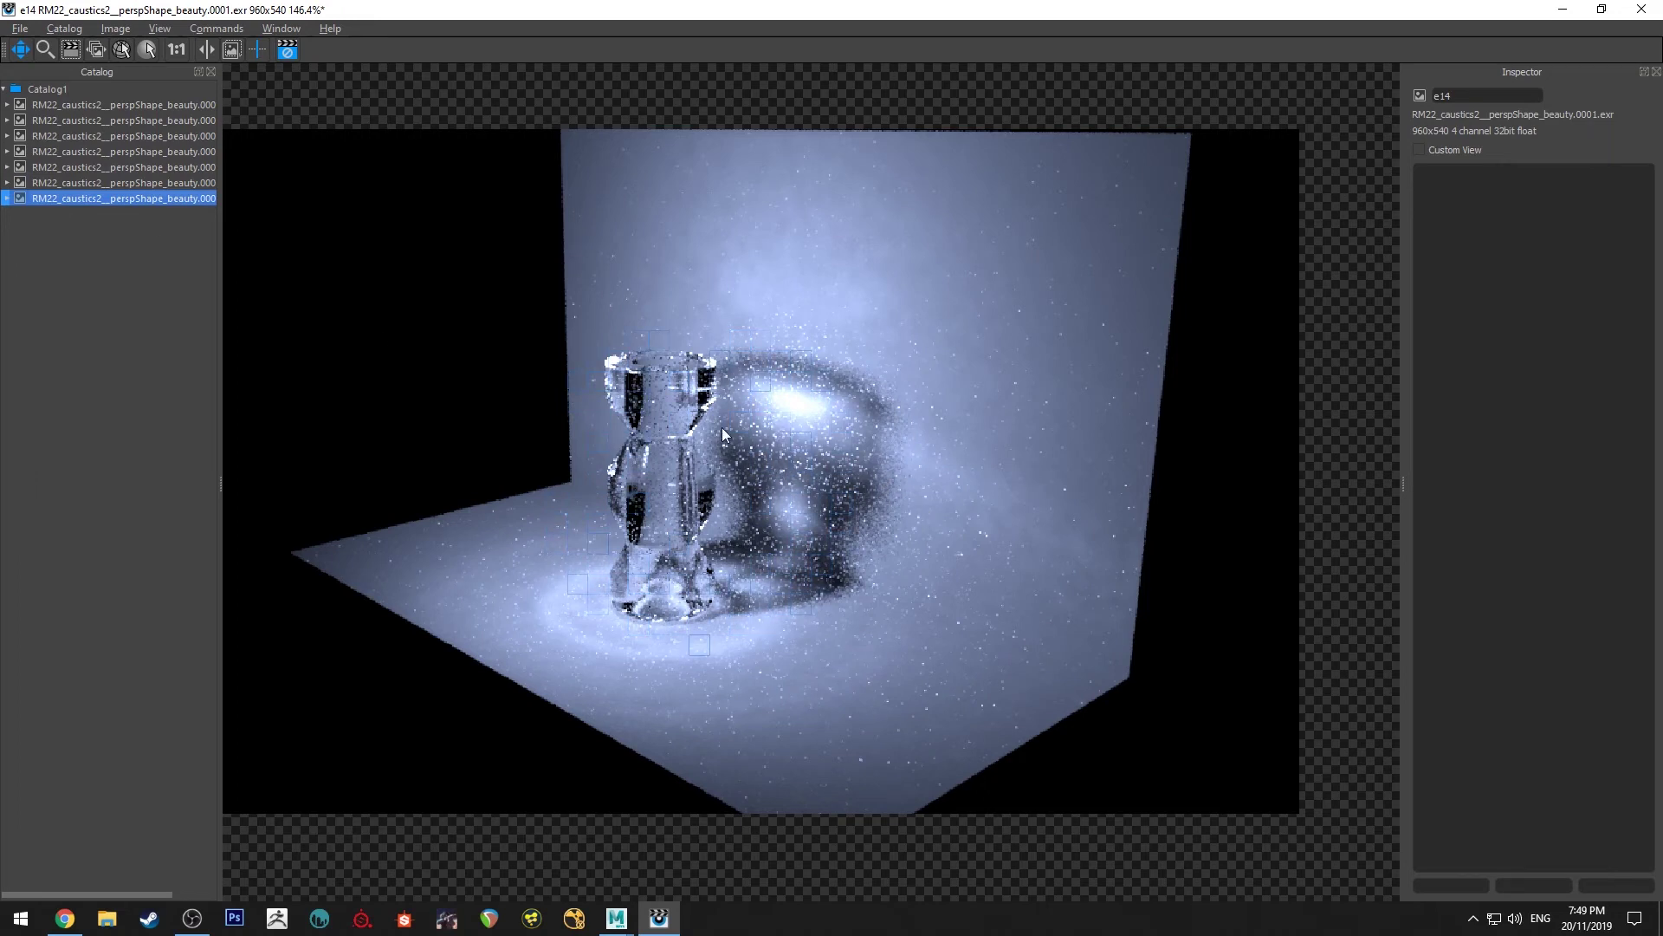
click(115, 187)
click(128, 198)
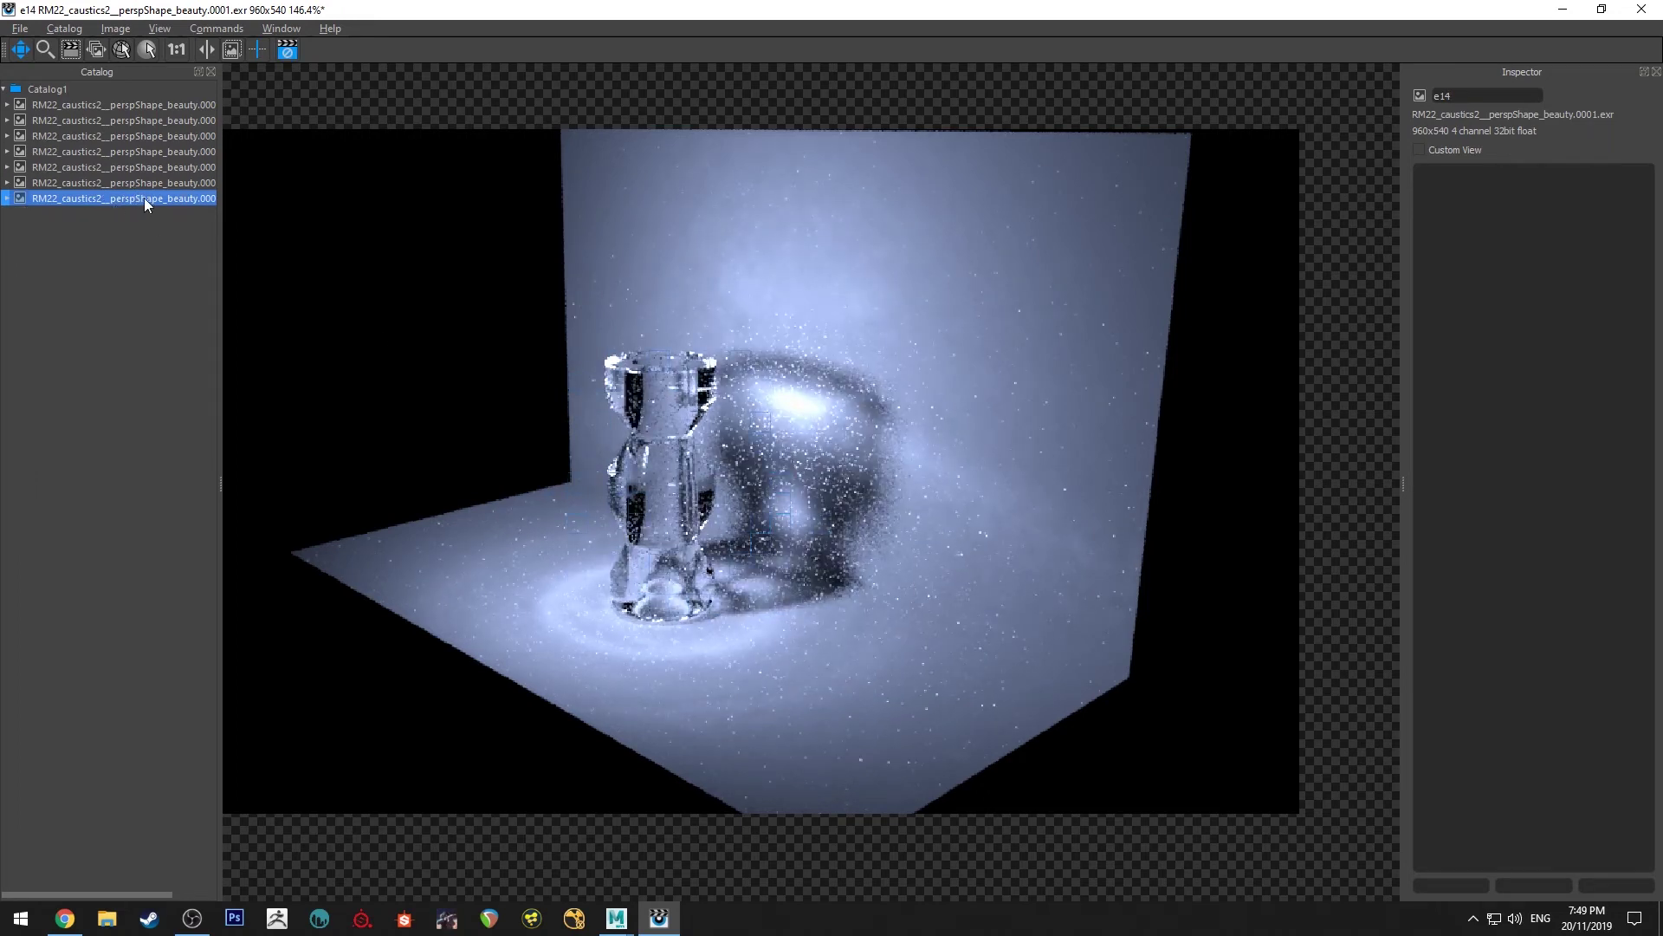
Stop the IPR, set mergeRadius to 1 in Render Settings, and re-render as e16.
click(287, 49)
double_click(320, 9)
click(37, 813)
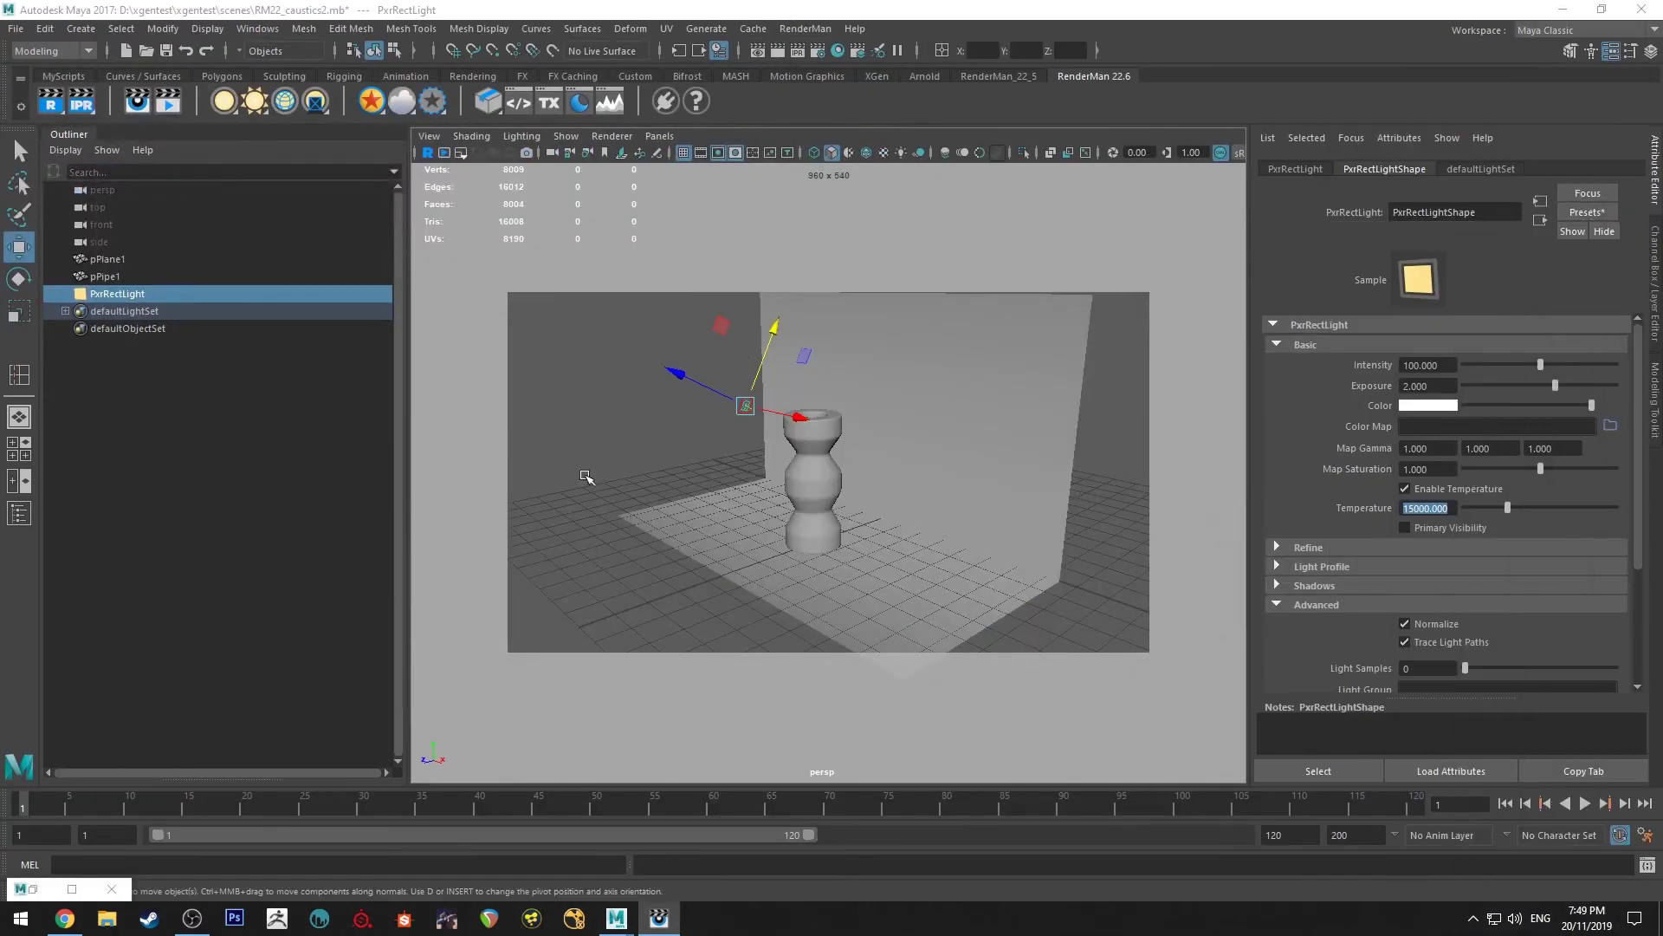
click(72, 888)
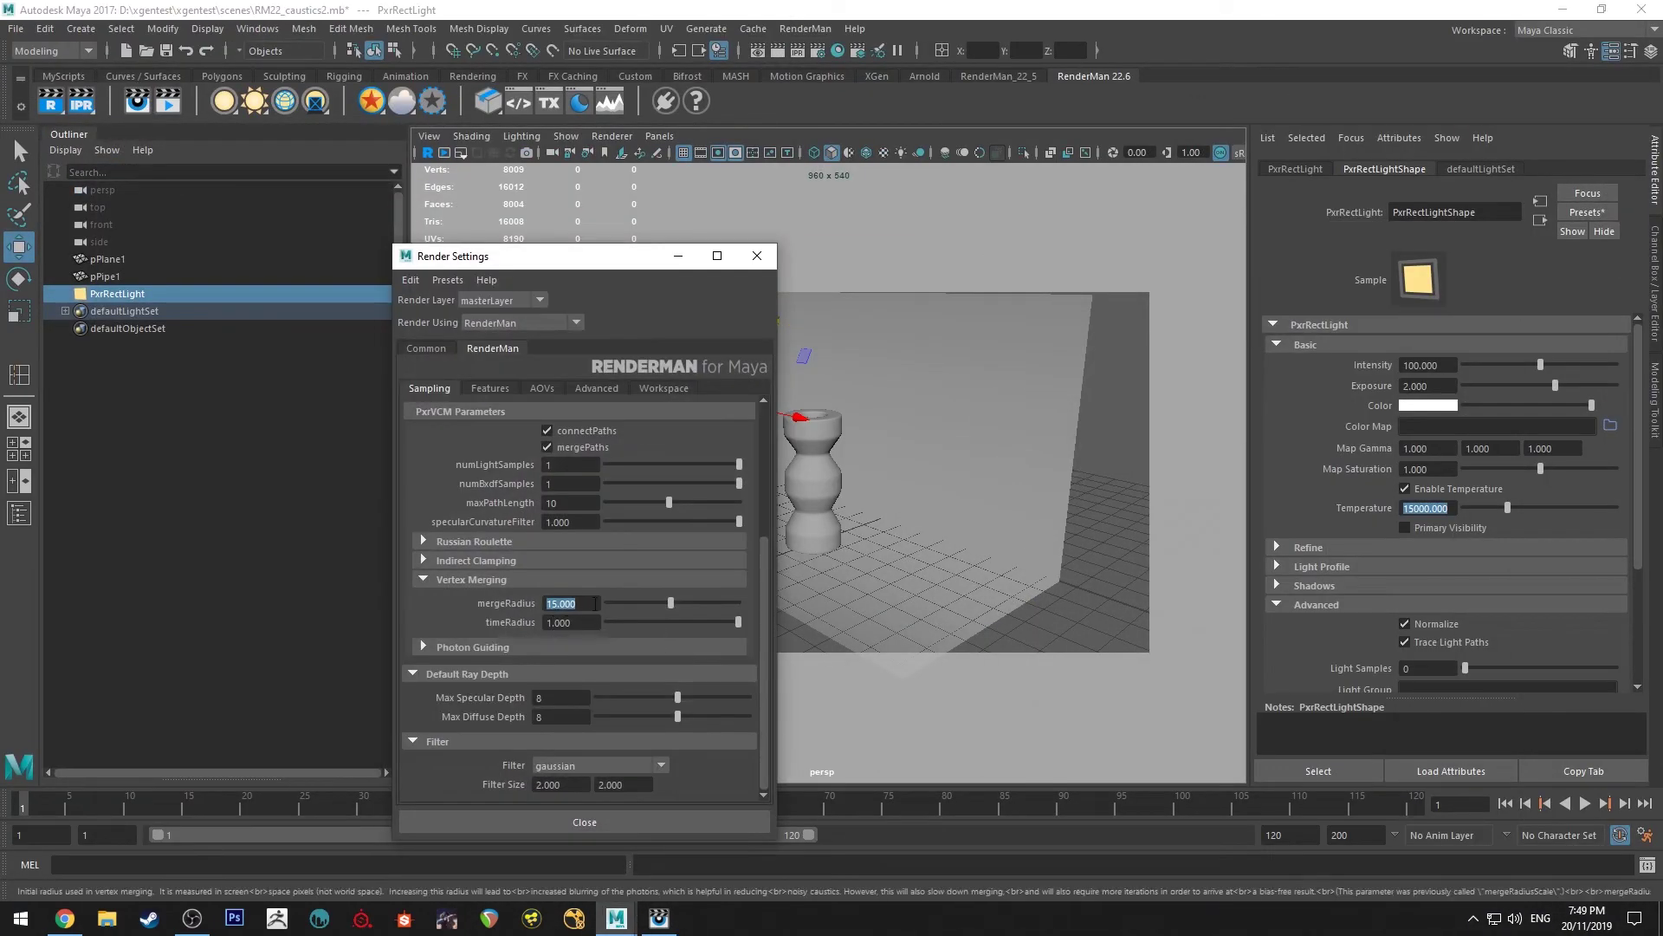
text(1)
key(Return)
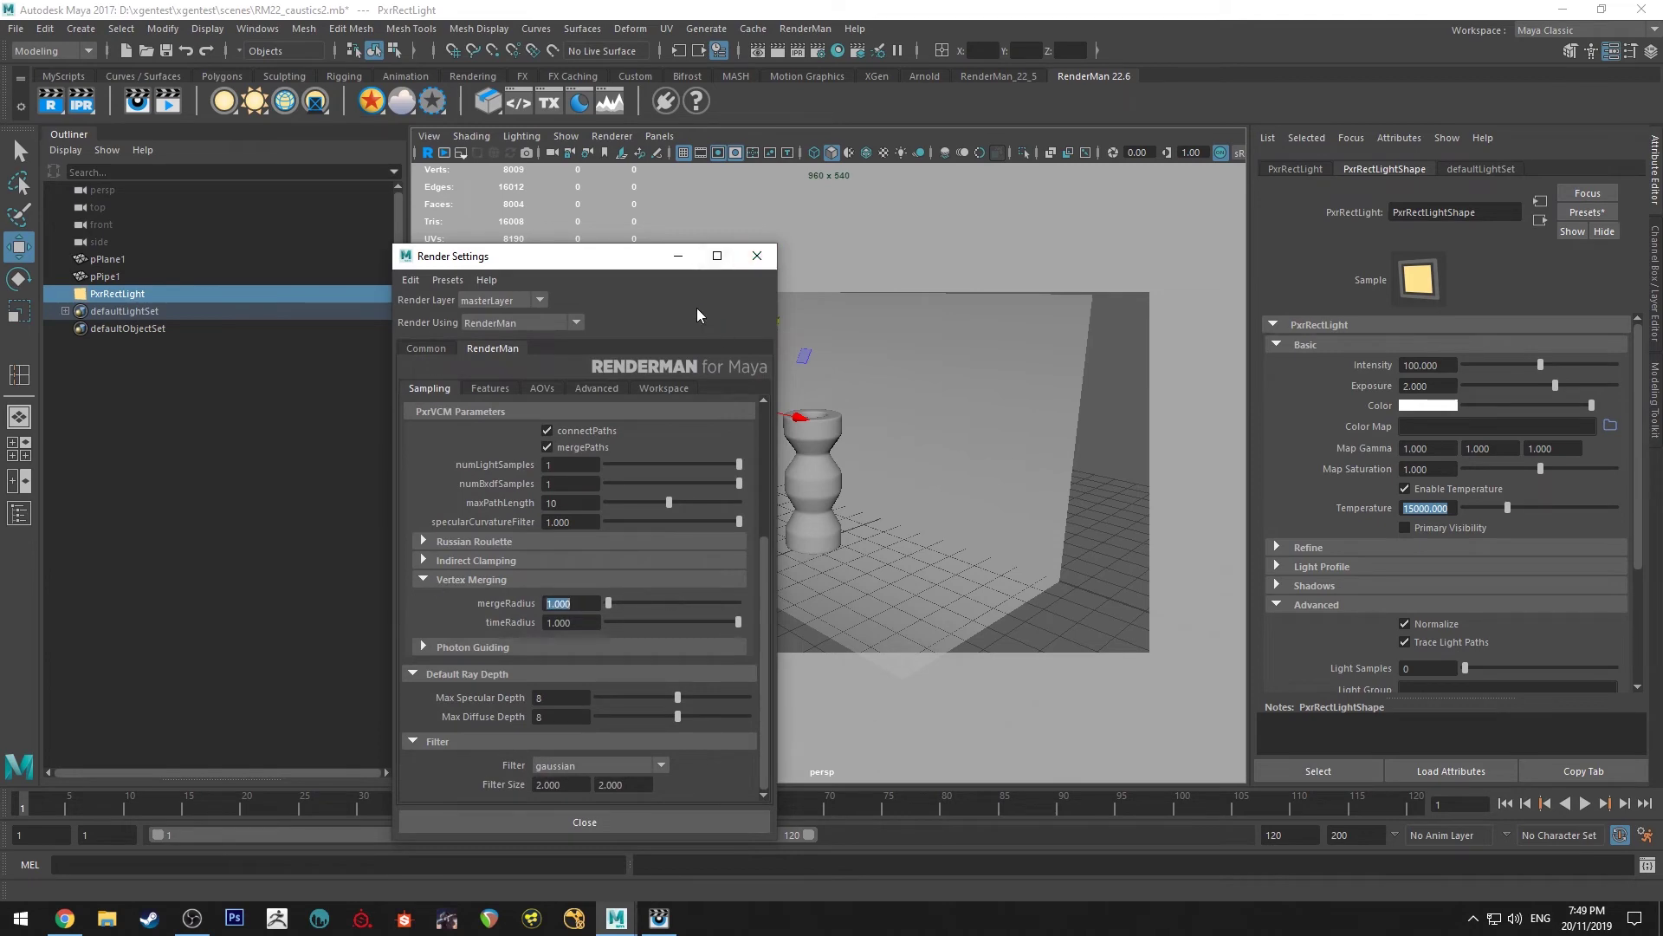
click(679, 256)
click(815, 50)
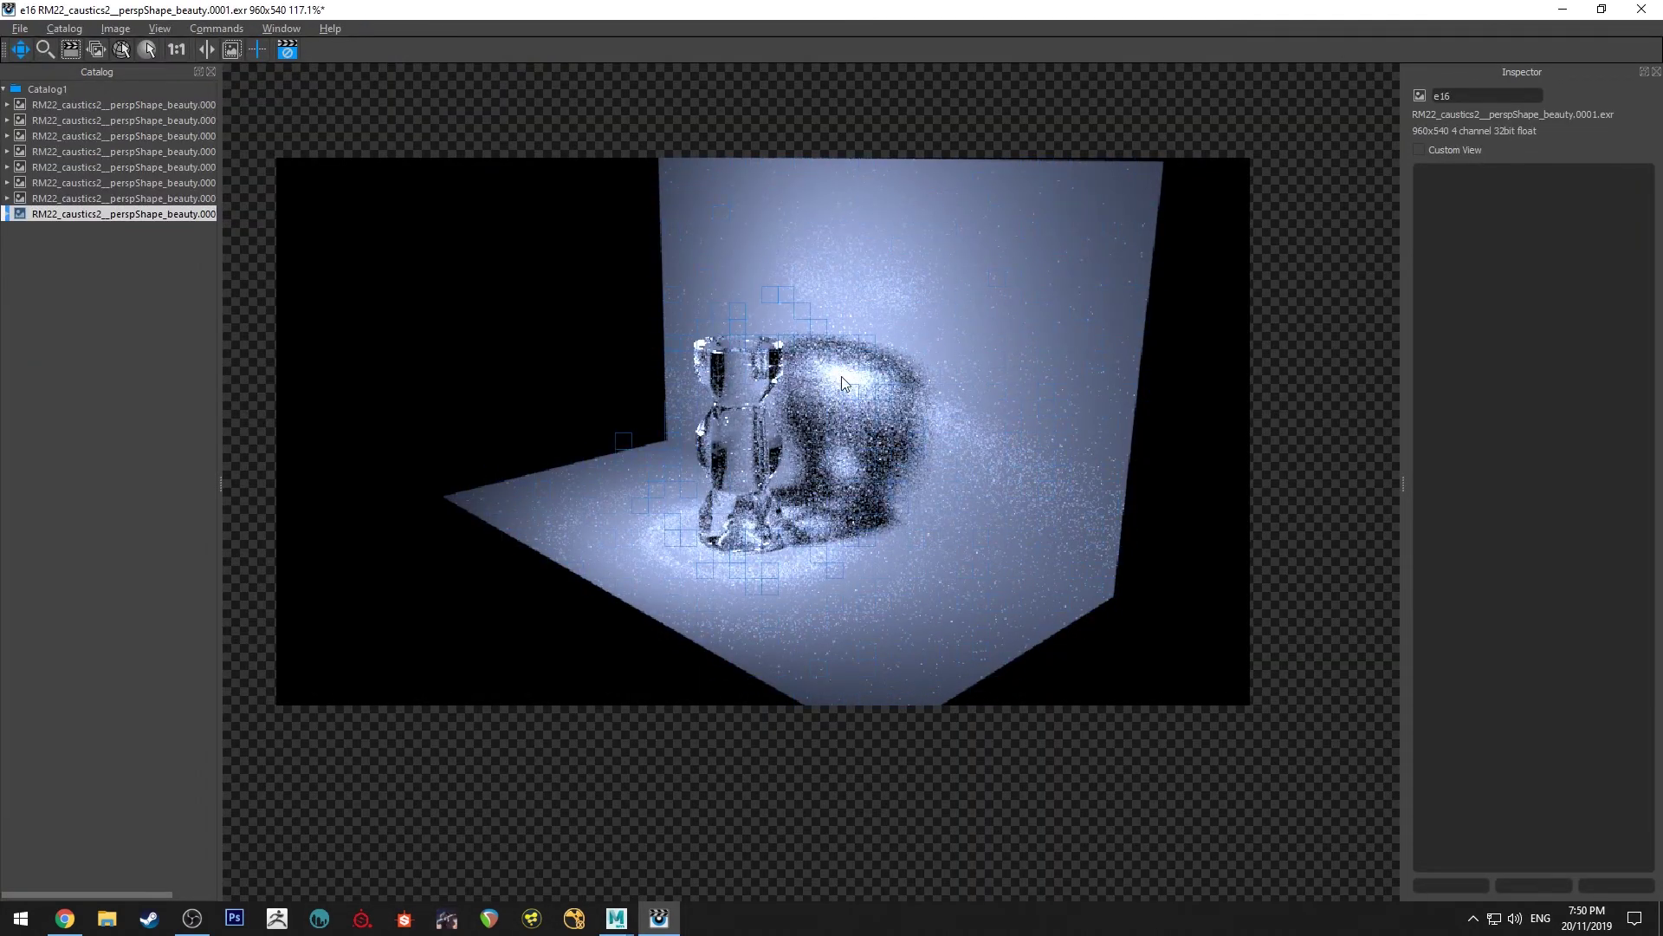
scroll(842, 383, up, 3)
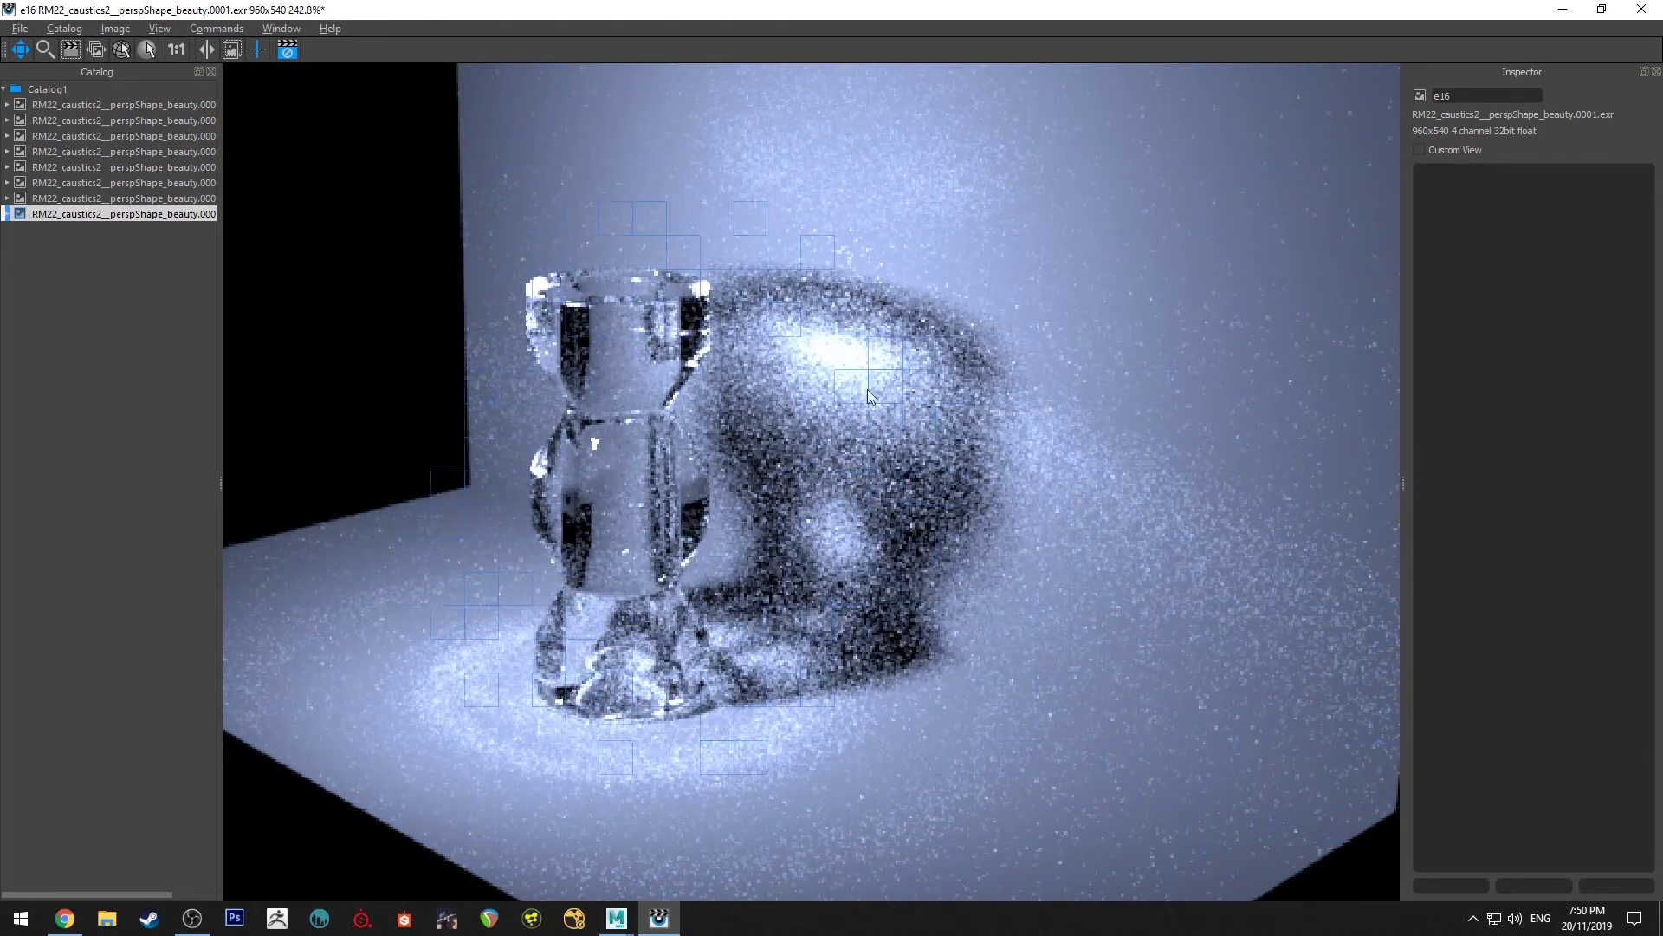
click(153, 187)
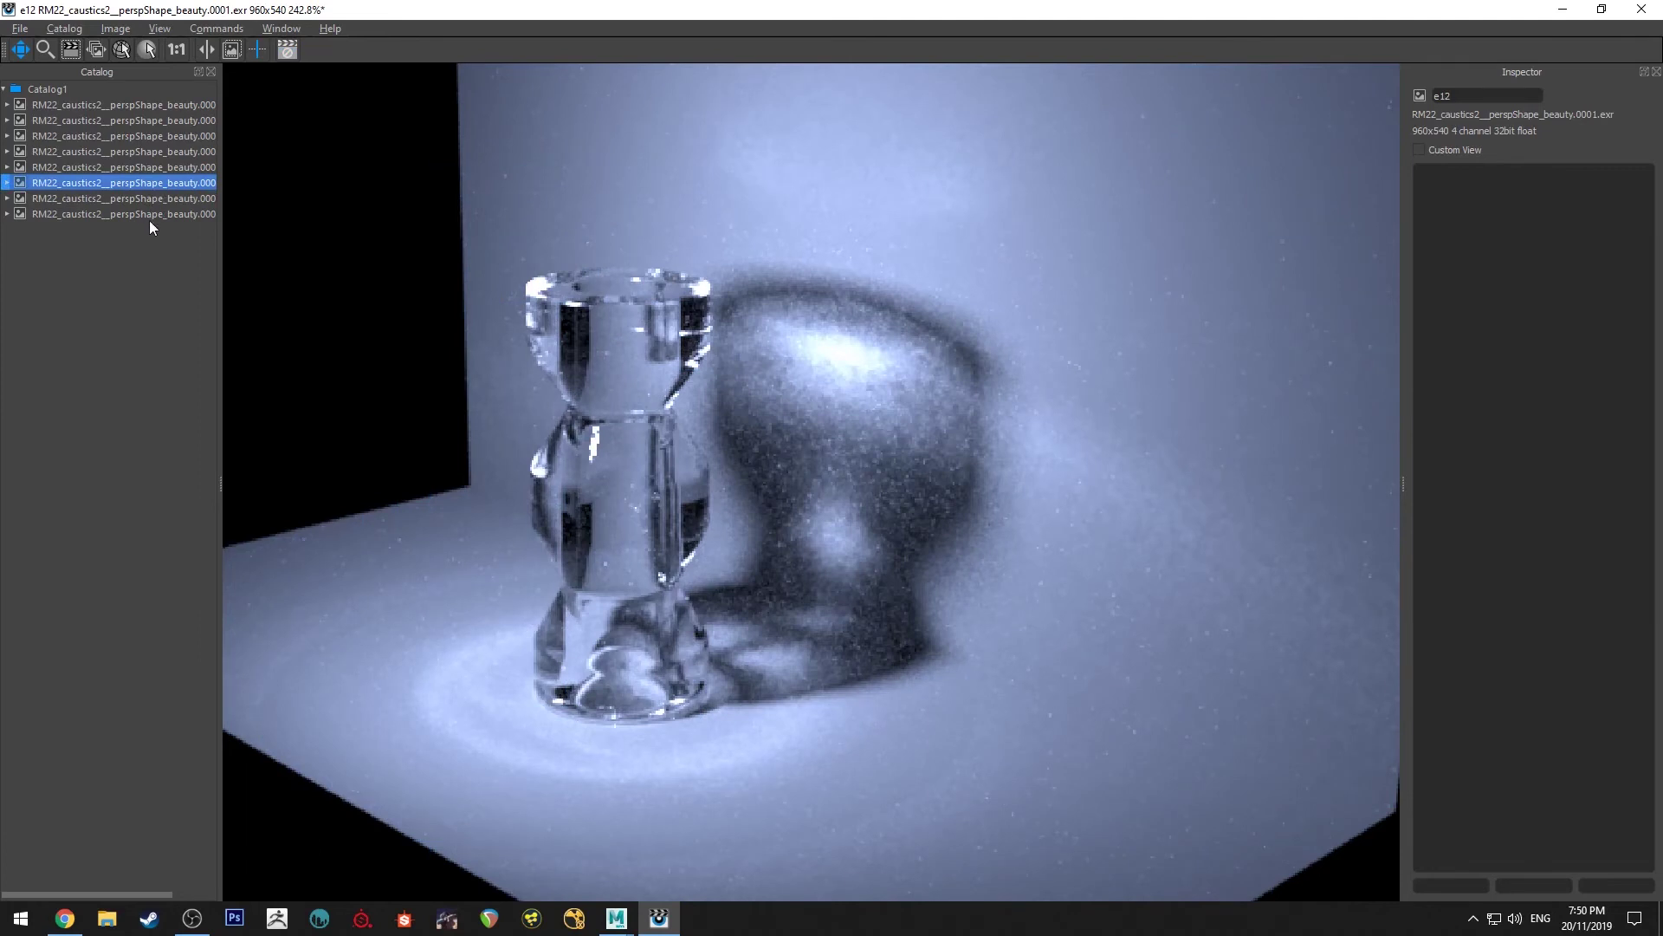
click(153, 213)
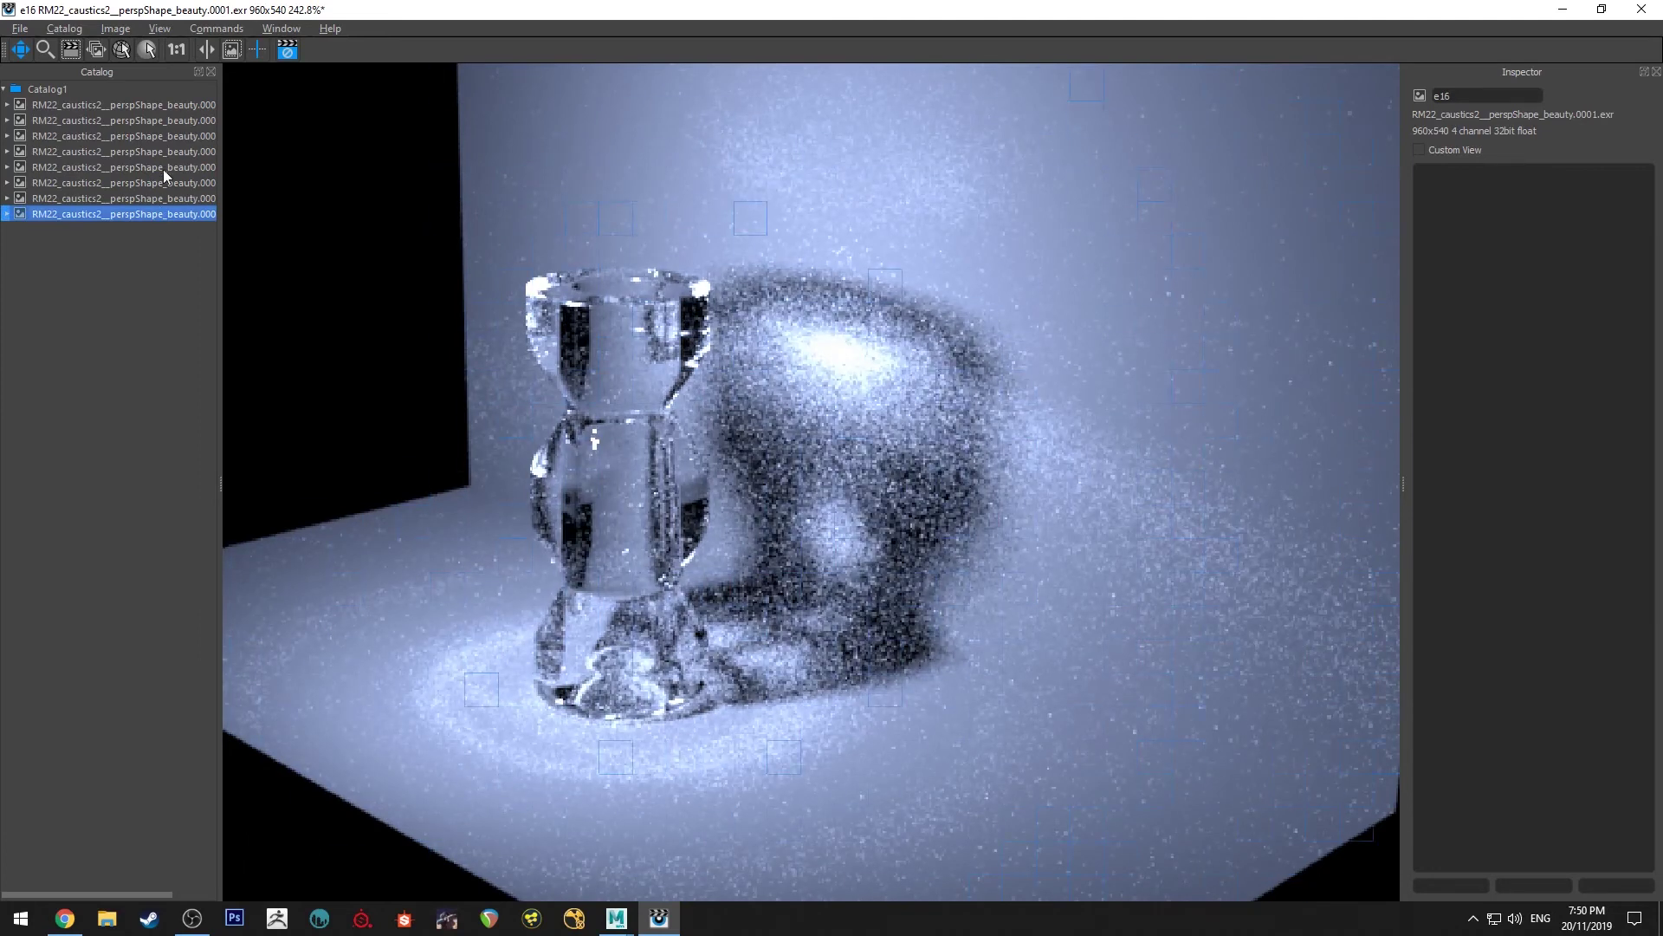
click(165, 182)
key(Down)
key(Down)
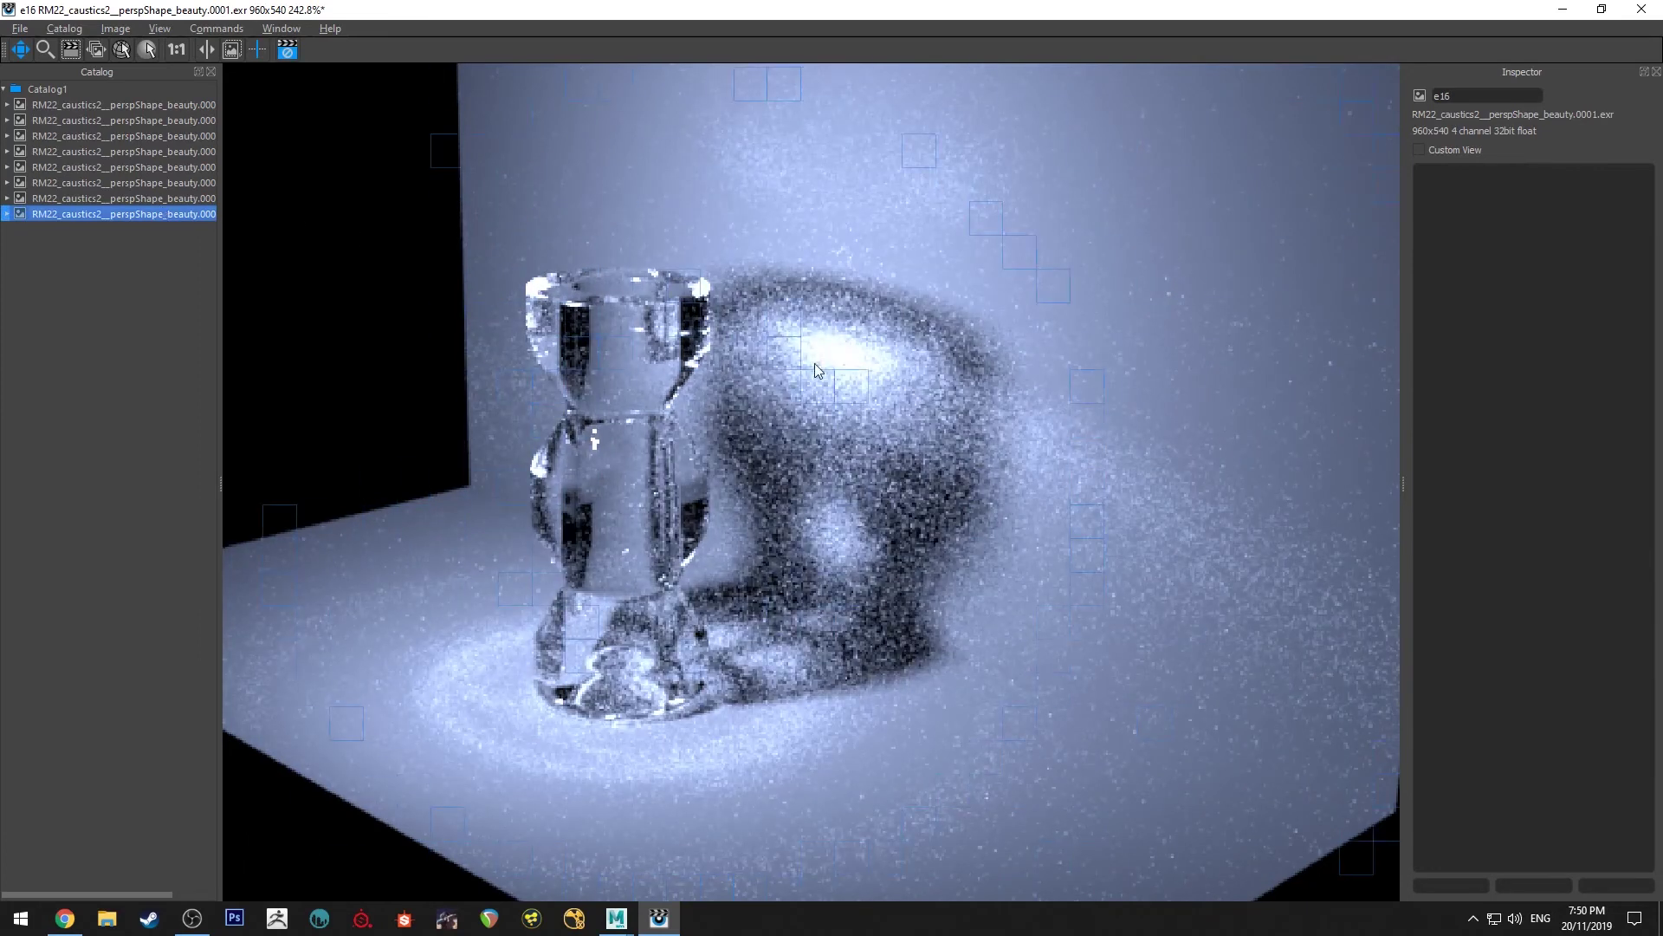
click(925, 378)
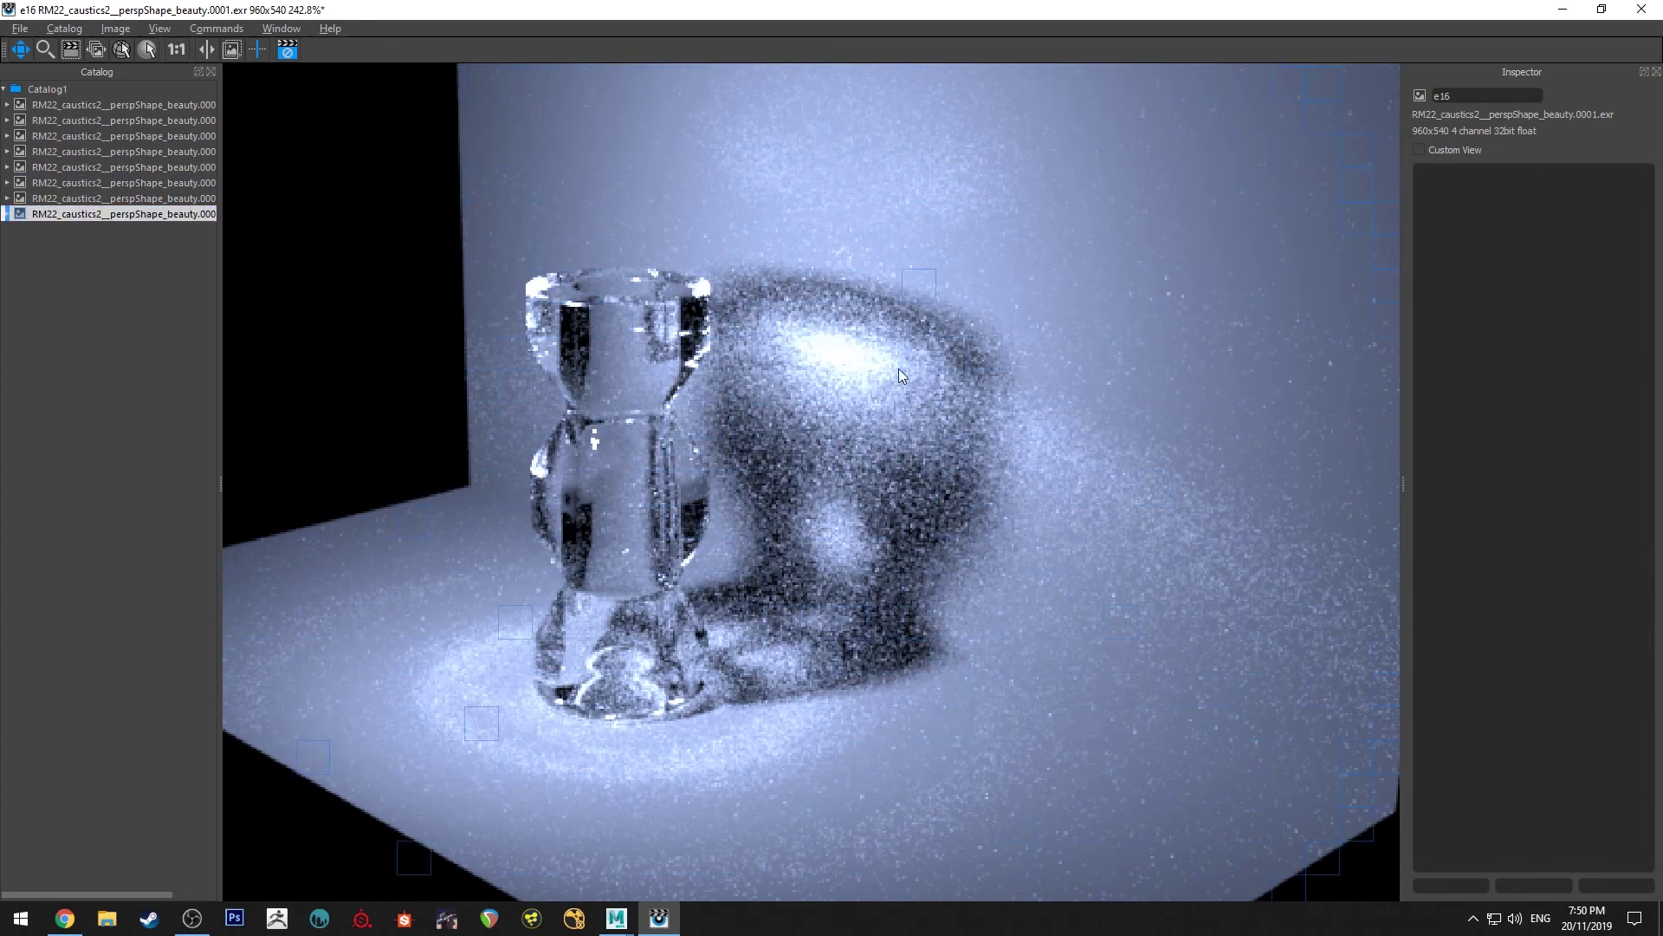
scroll(835, 464, down, 3)
scroll(899, 551, up, 5)
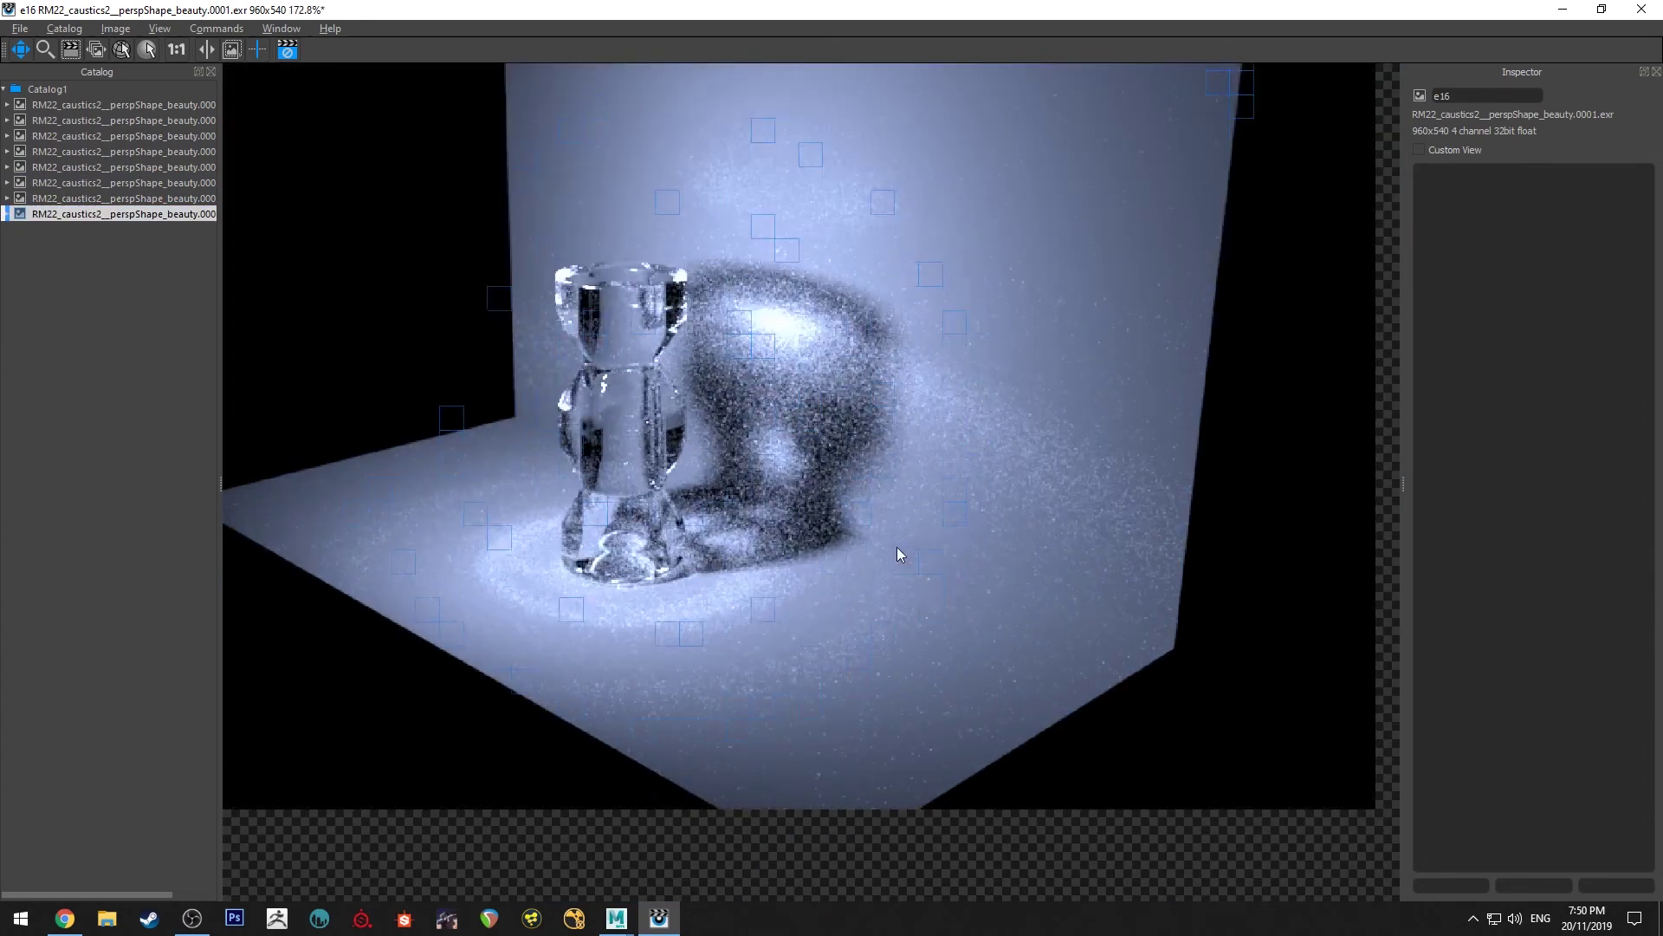
drag(1012, 491, 884, 517)
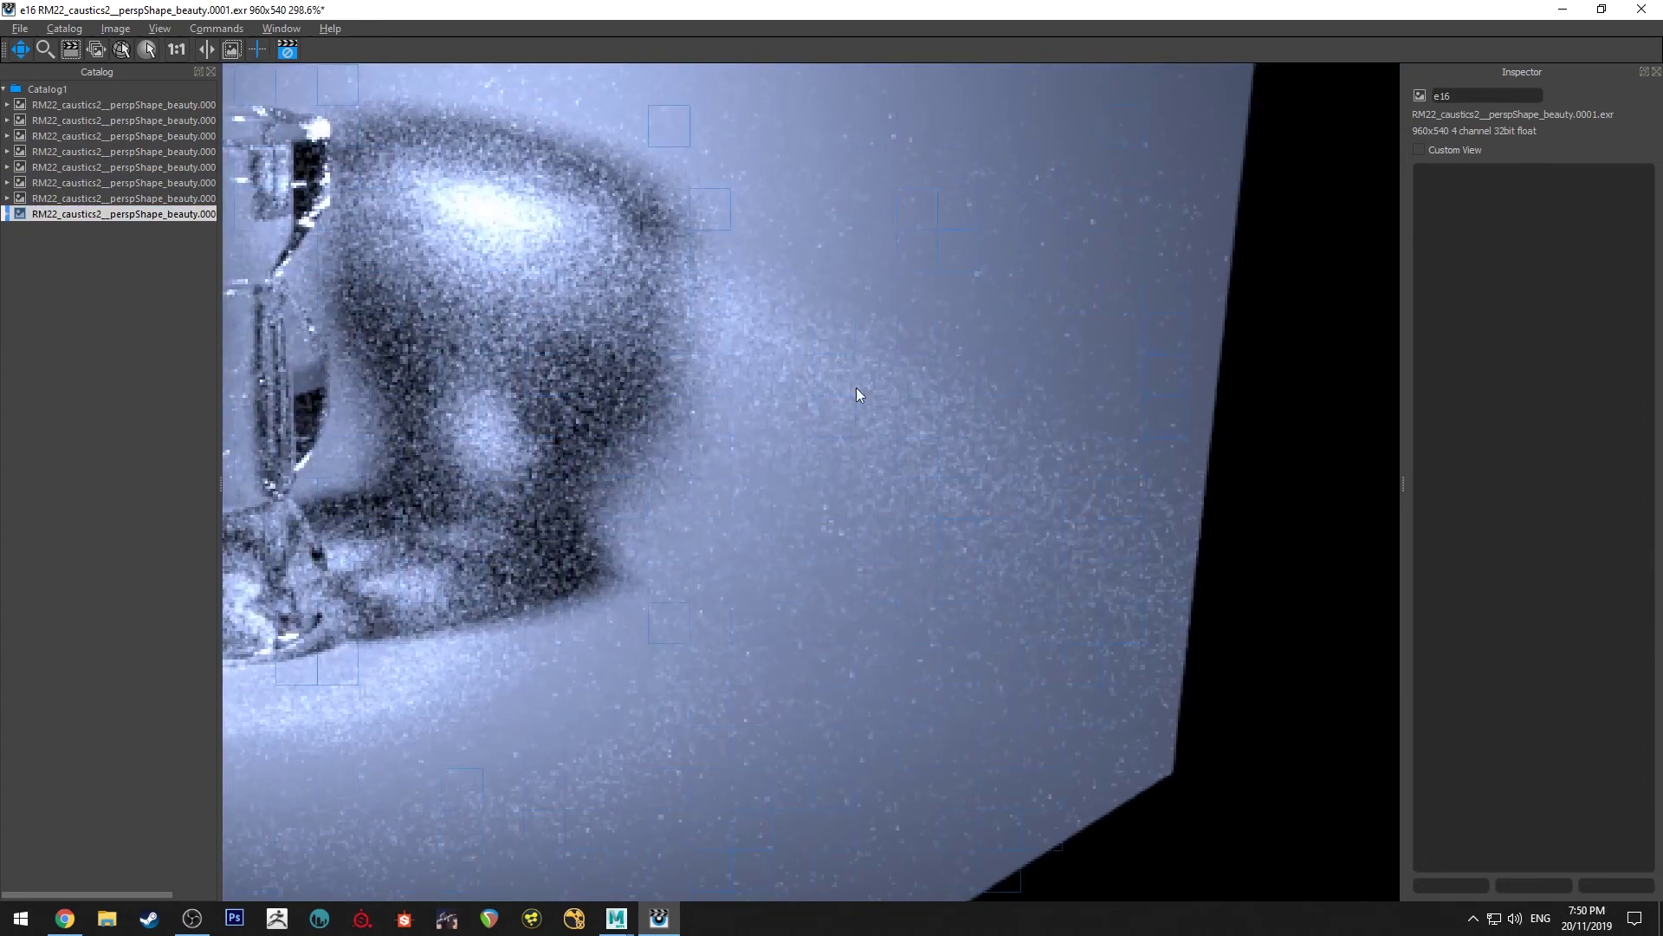
scroll(1066, 574, up, 2)
scroll(883, 445, up, 2)
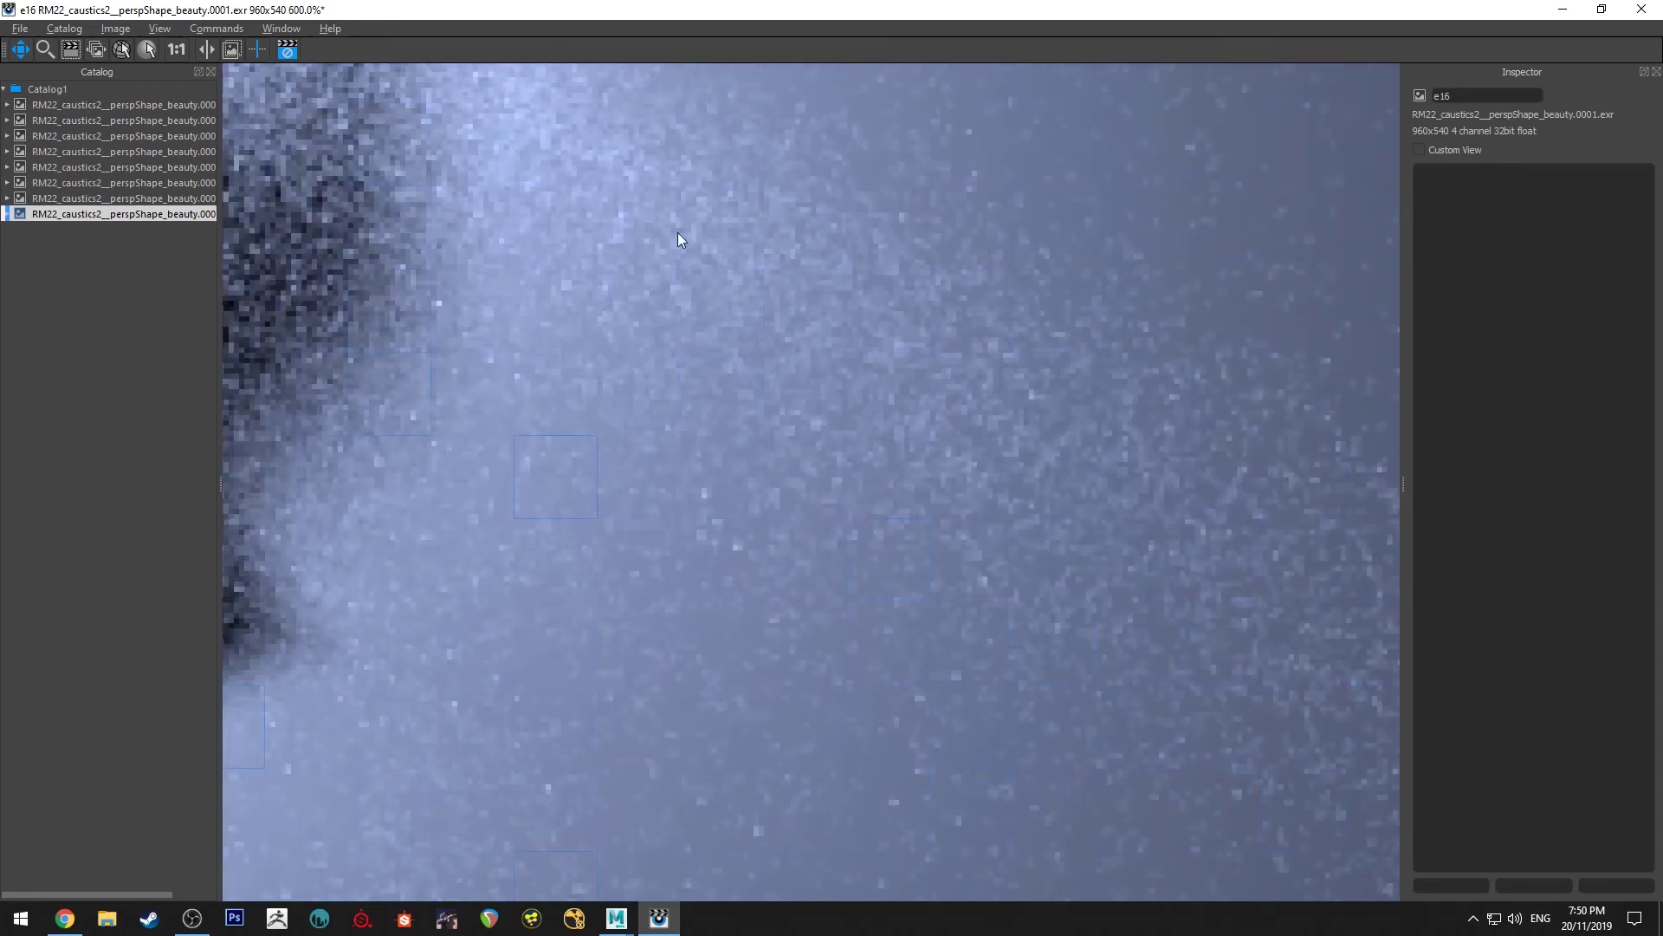
scroll(678, 383, down, 6)
scroll(730, 382, up, 2)
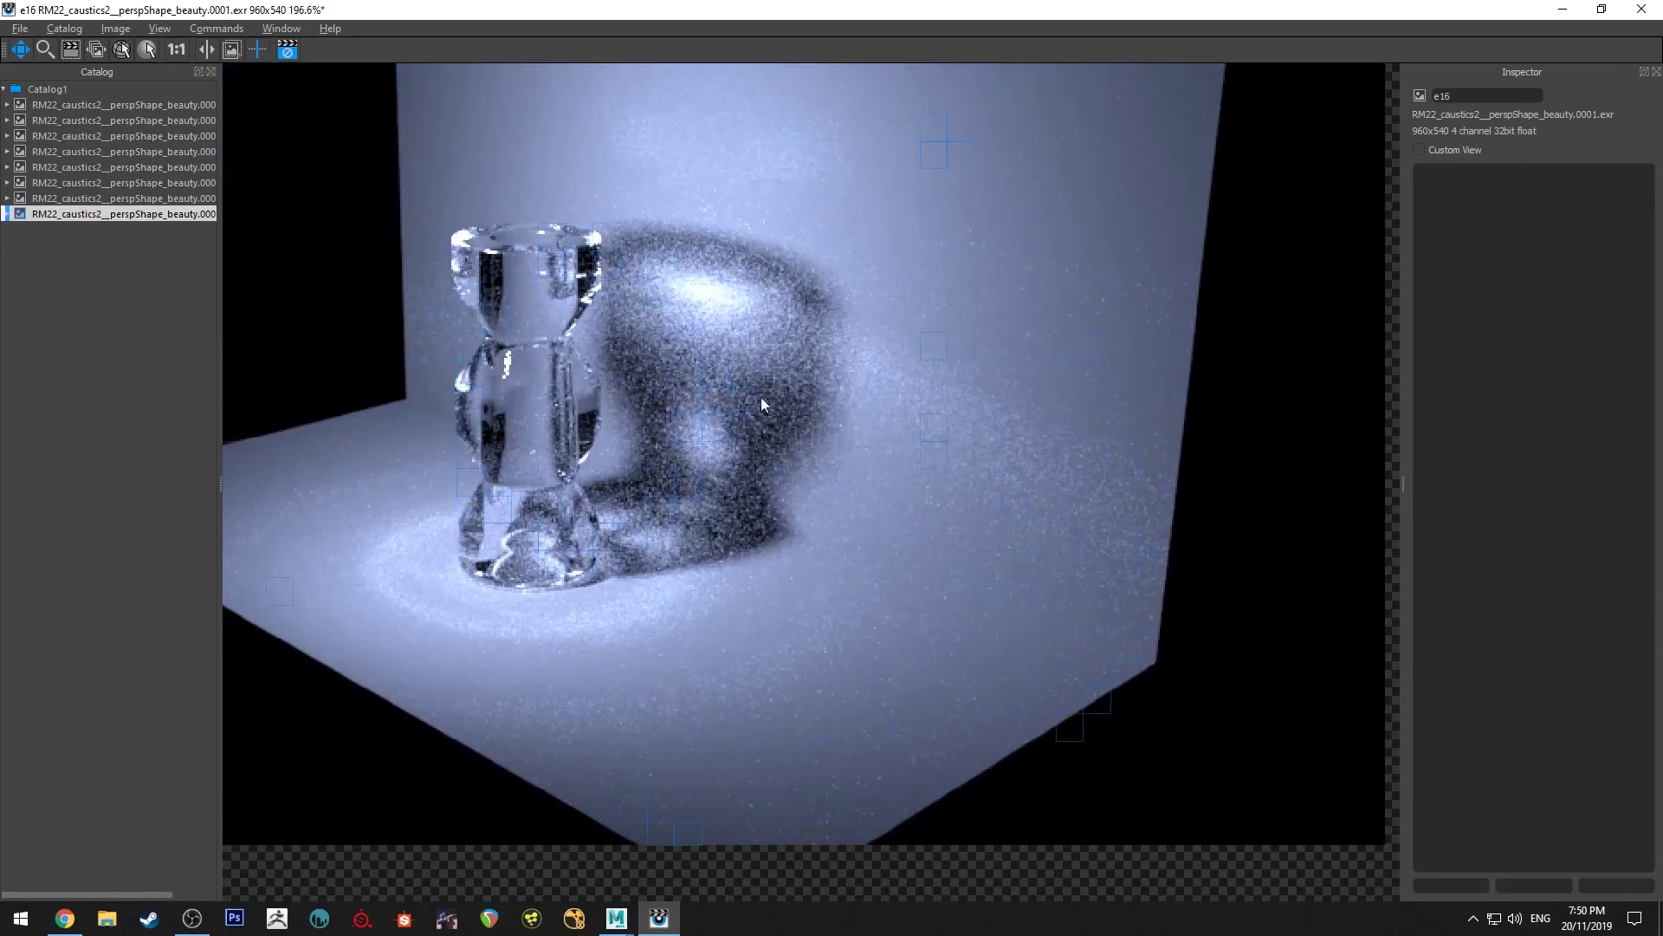
scroll(910, 442, up, 1)
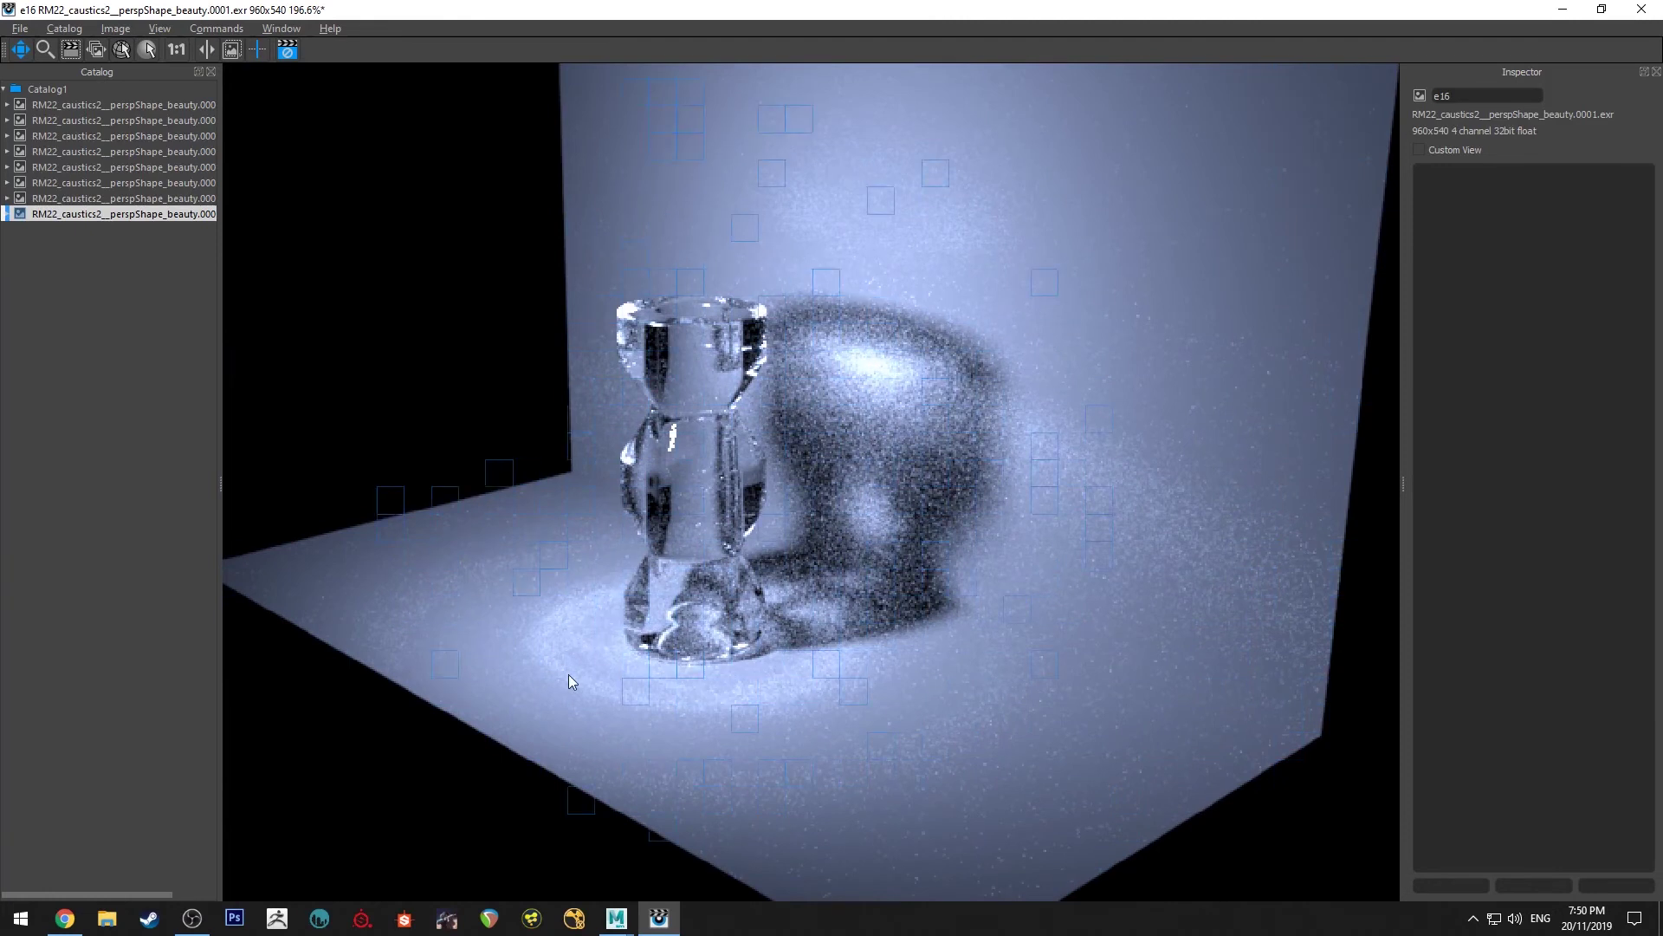
scroll(579, 715, up, 1)
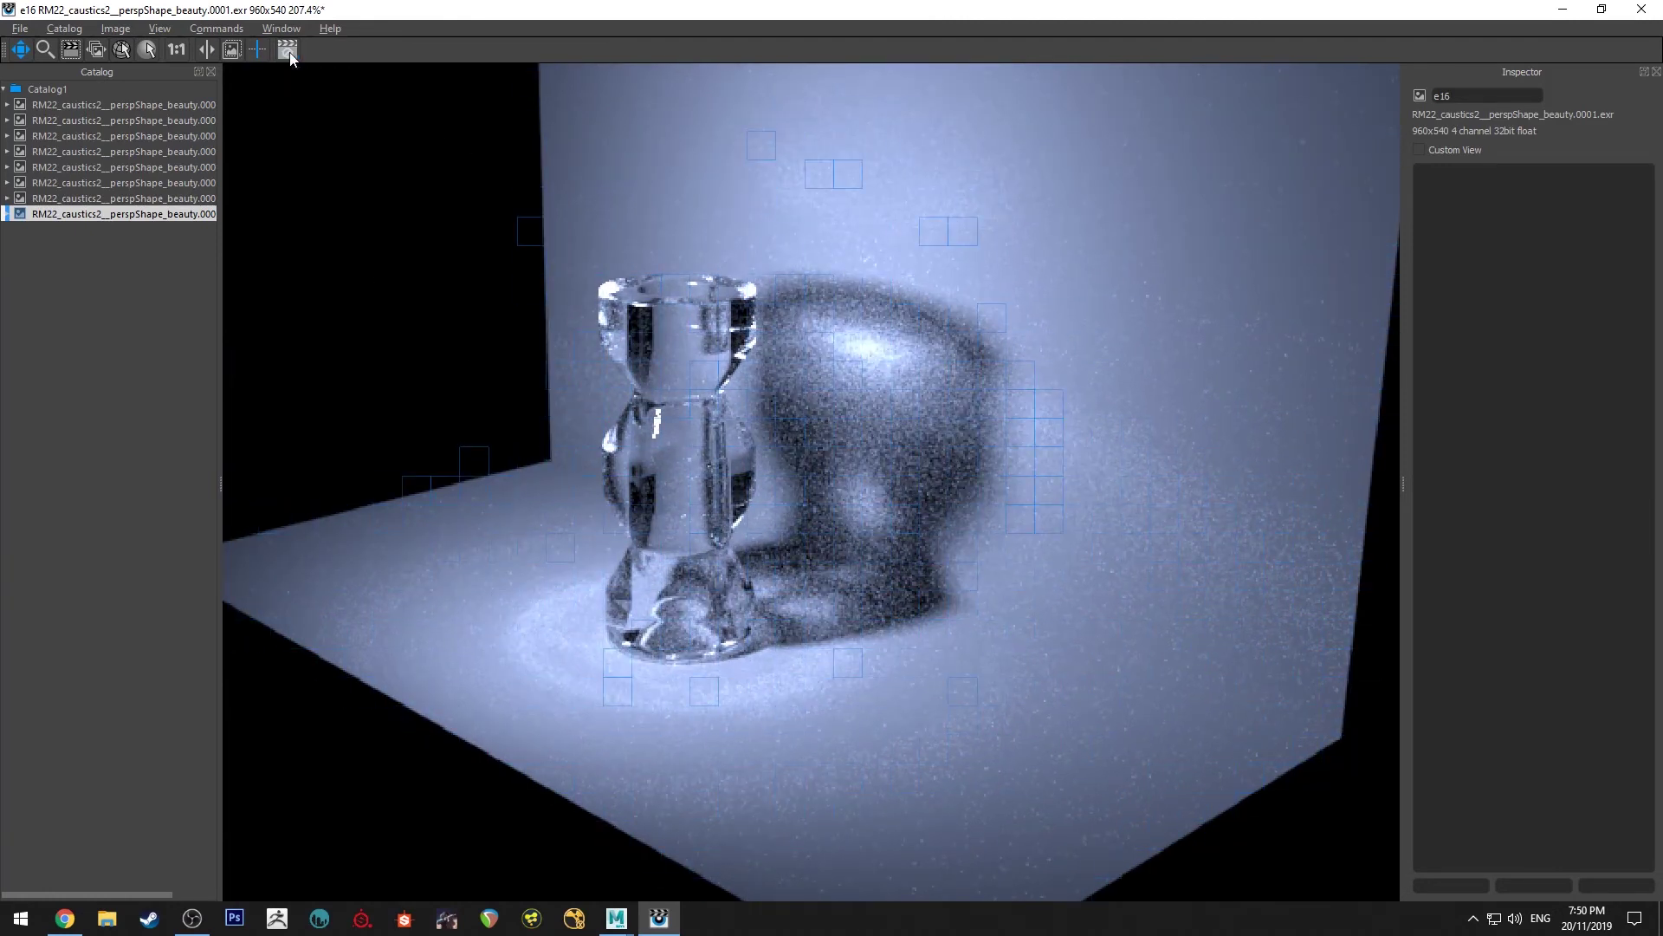
Reopen Render Settings, set mergeRadius back to 5, close the window and deselect everything.
click(1563, 10)
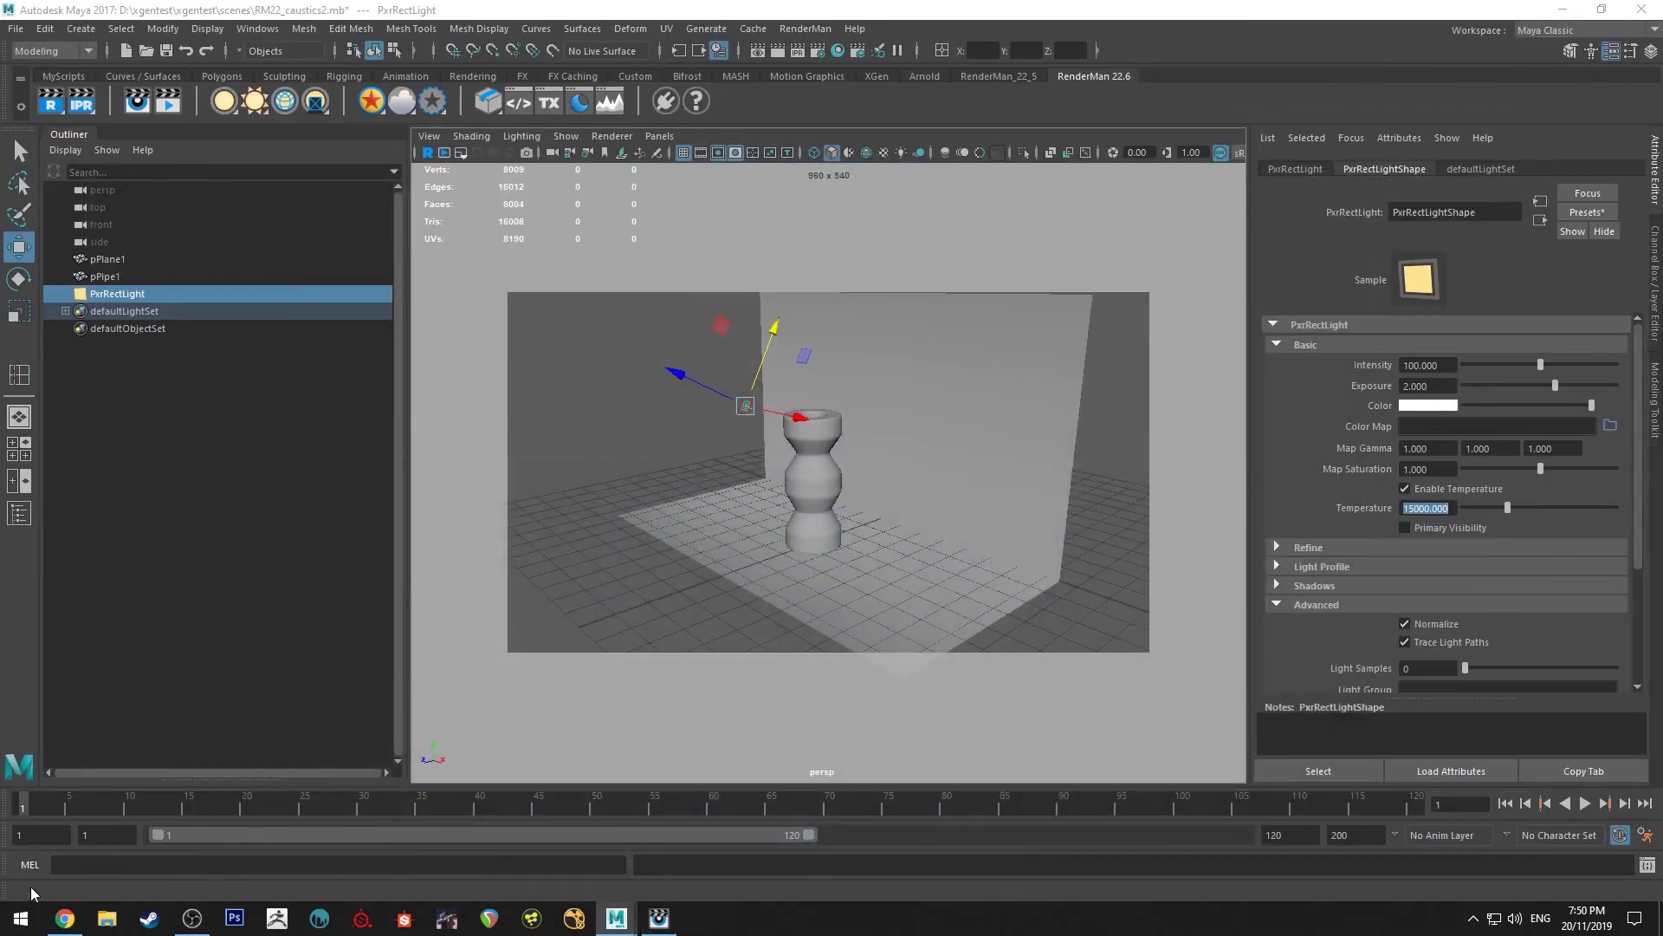
click(817, 50)
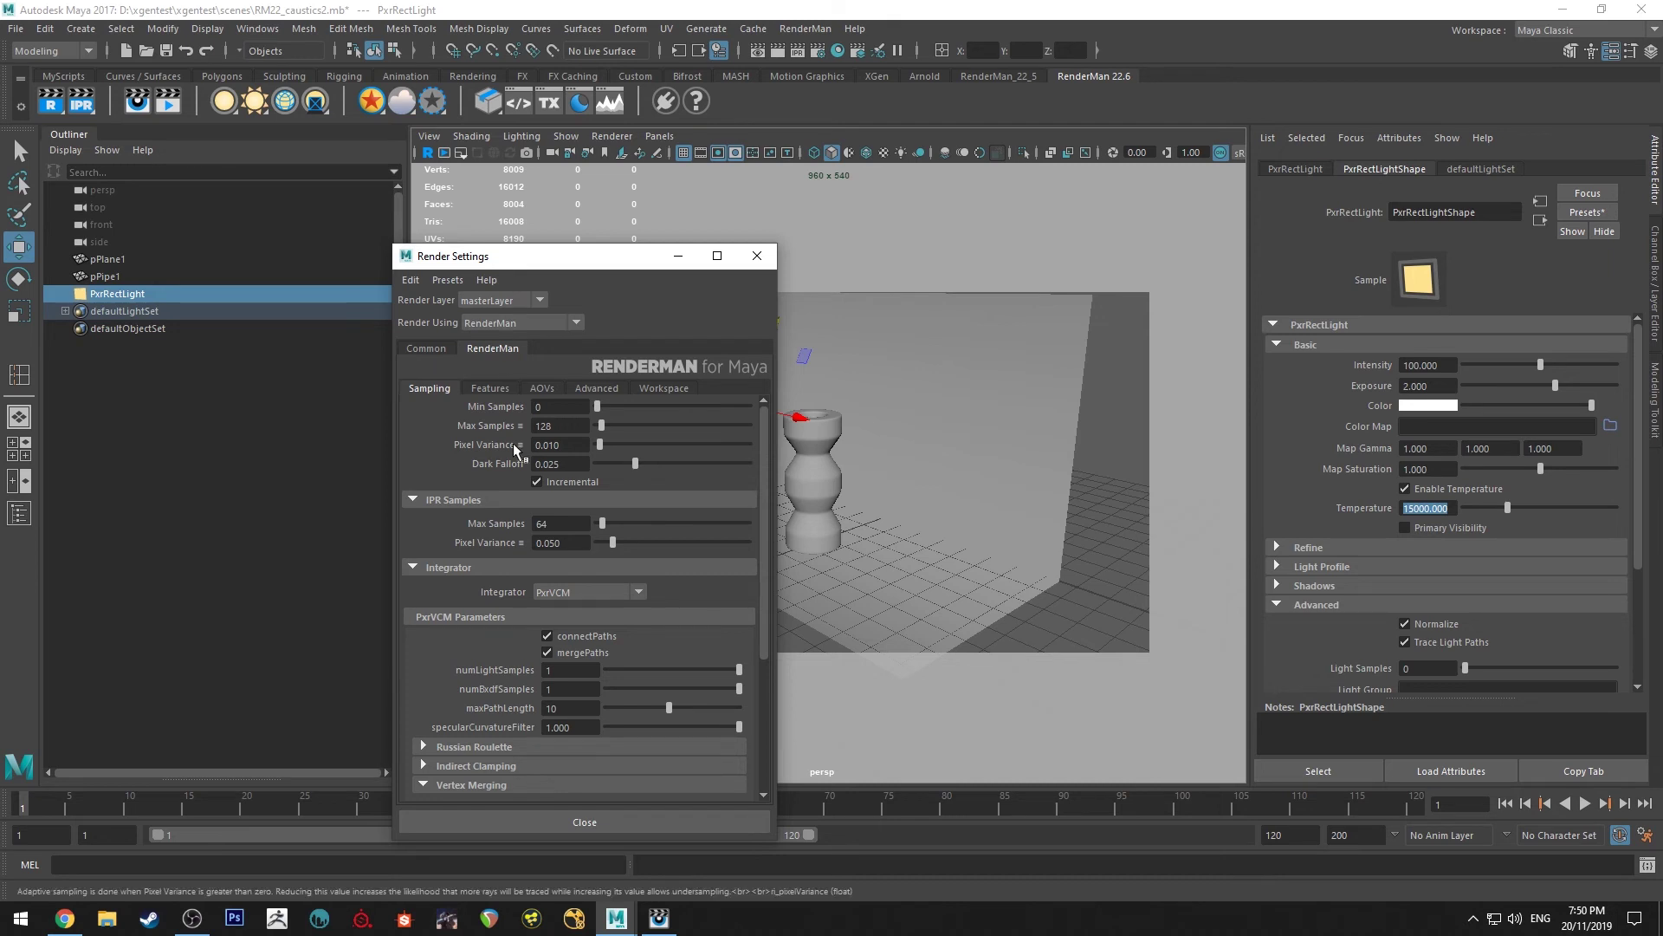
scroll(503, 667, down, 4)
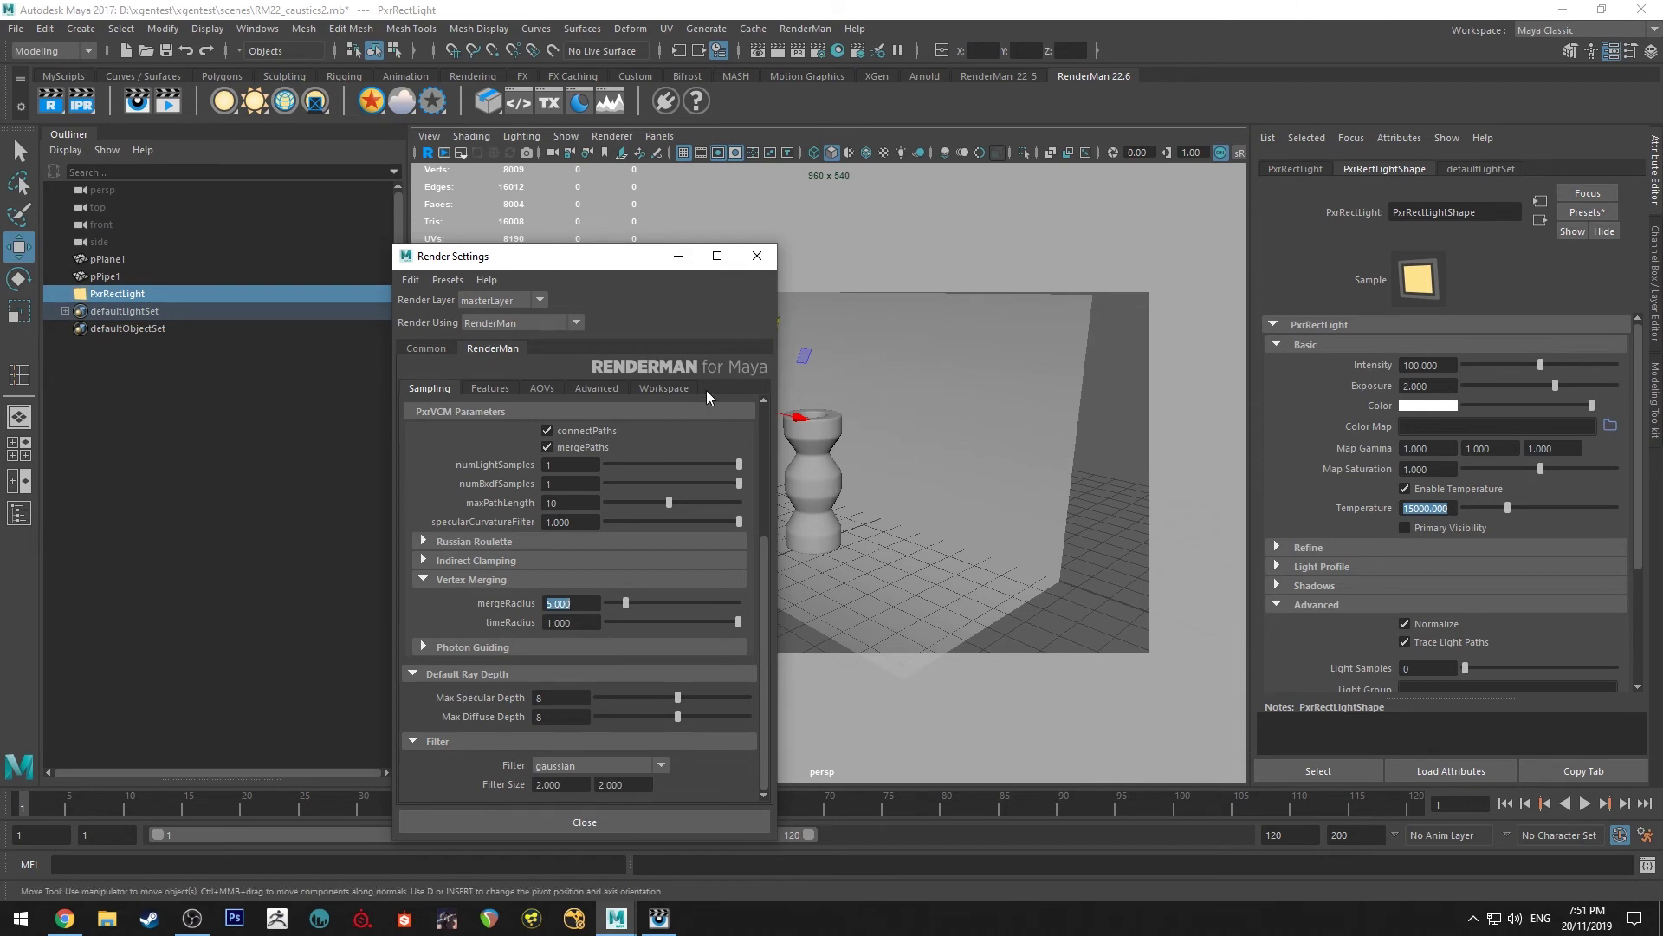
click(1020, 496)
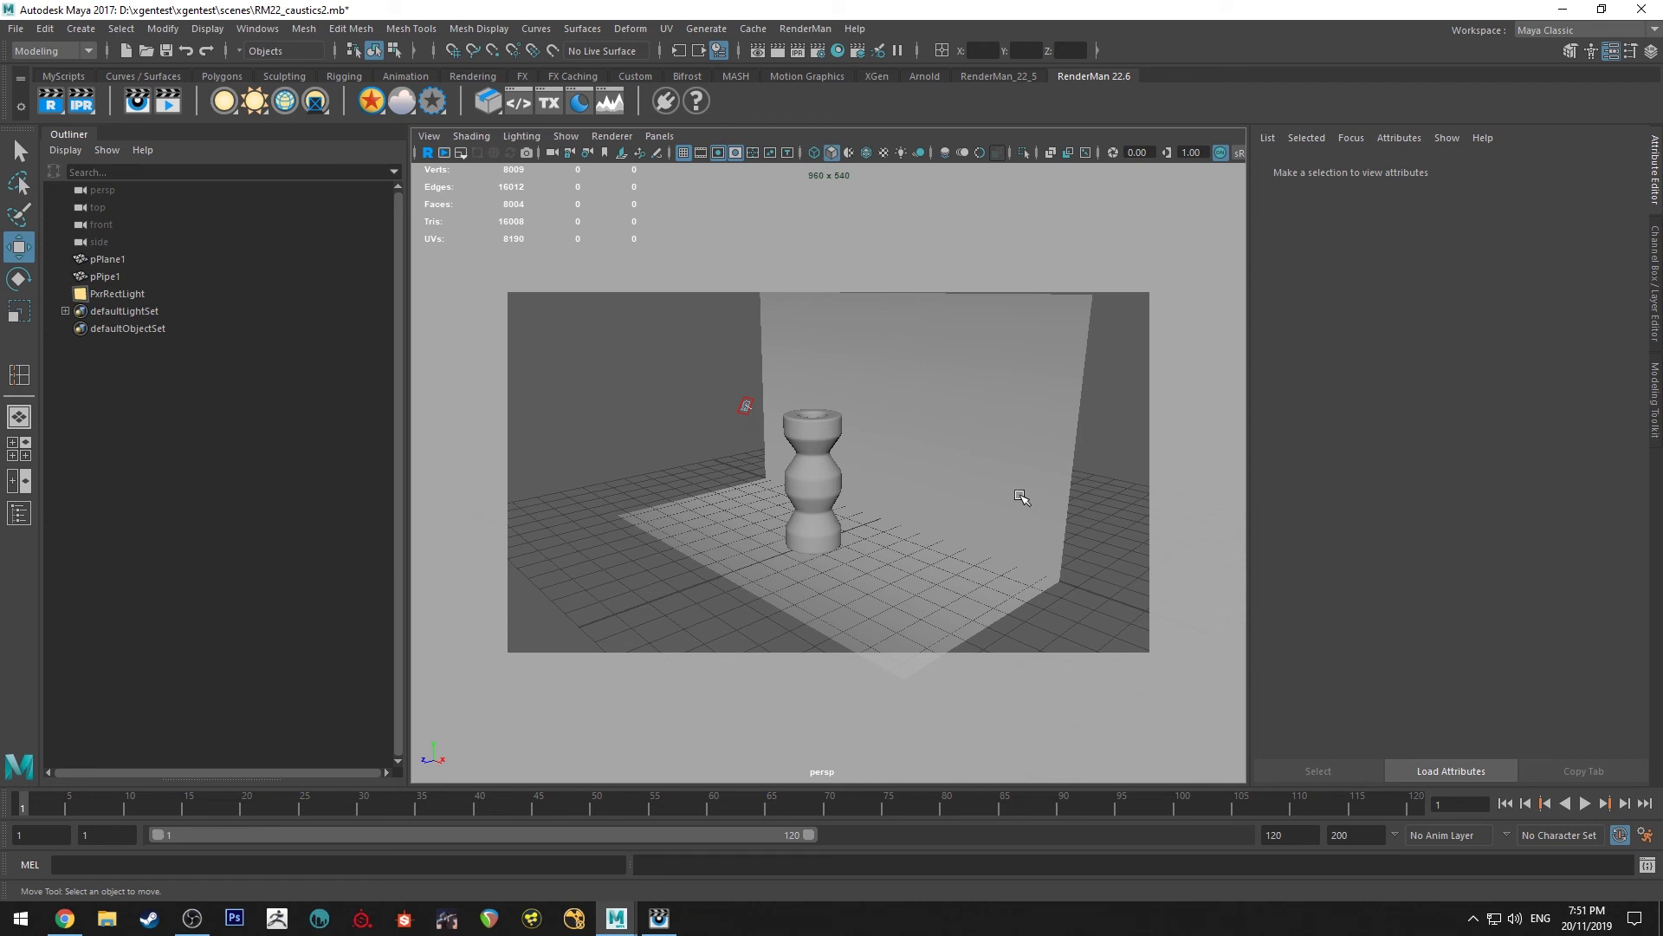
Save the scene as RM22_caustics2.mb with Ctrl+S.
key(ctrl+s)
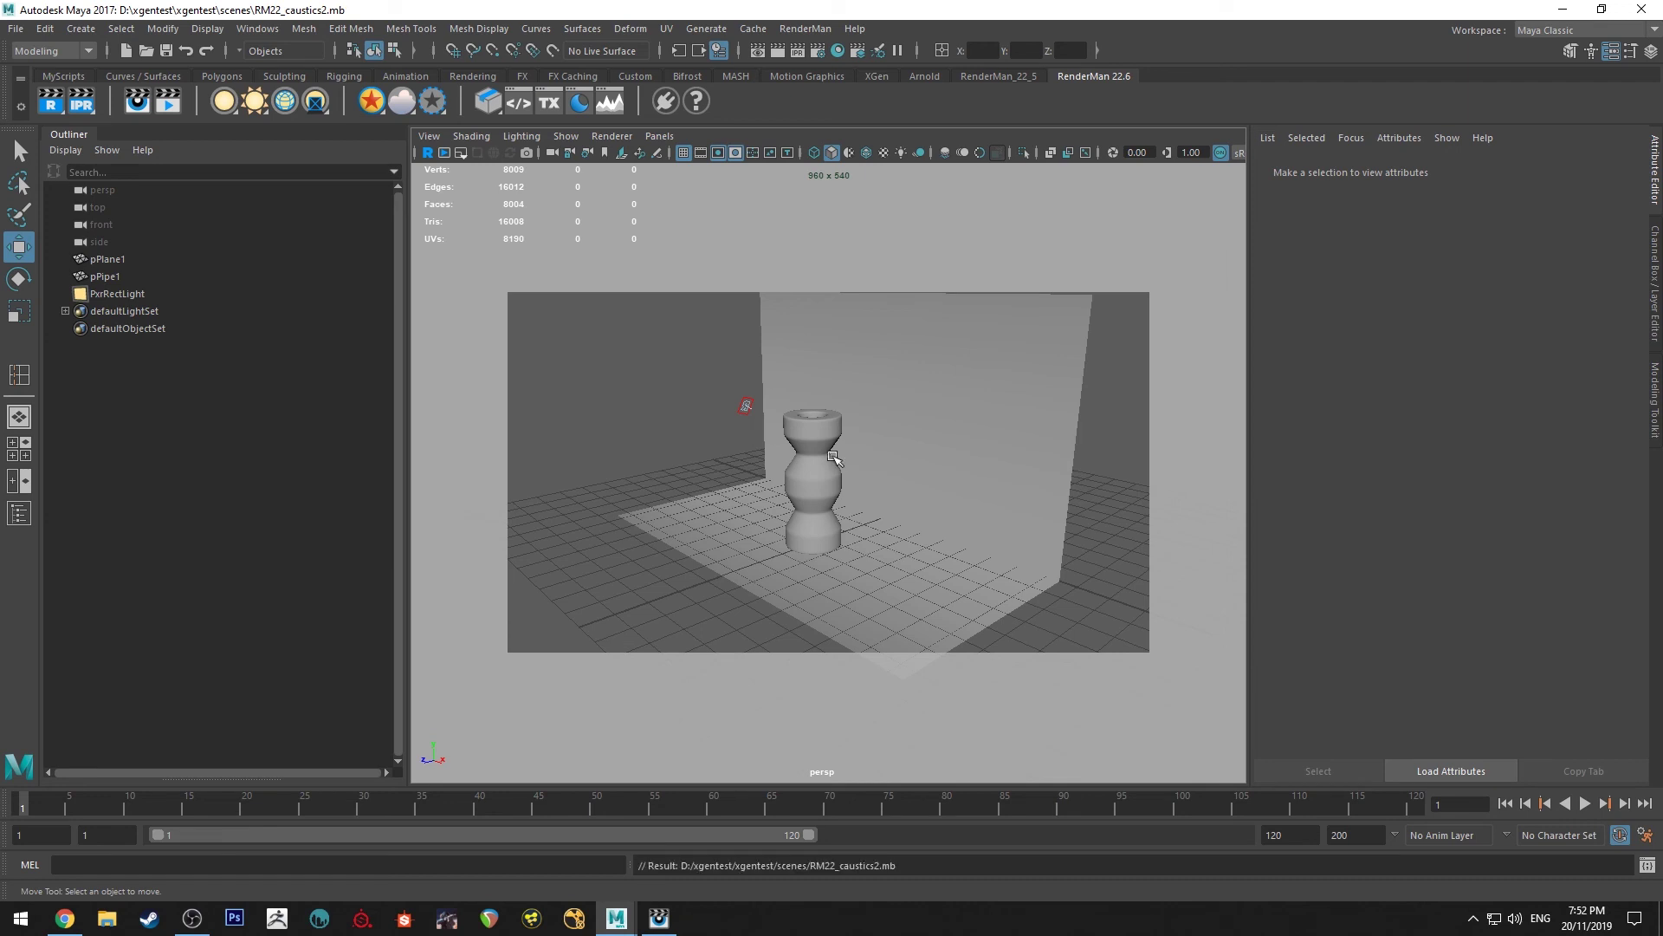